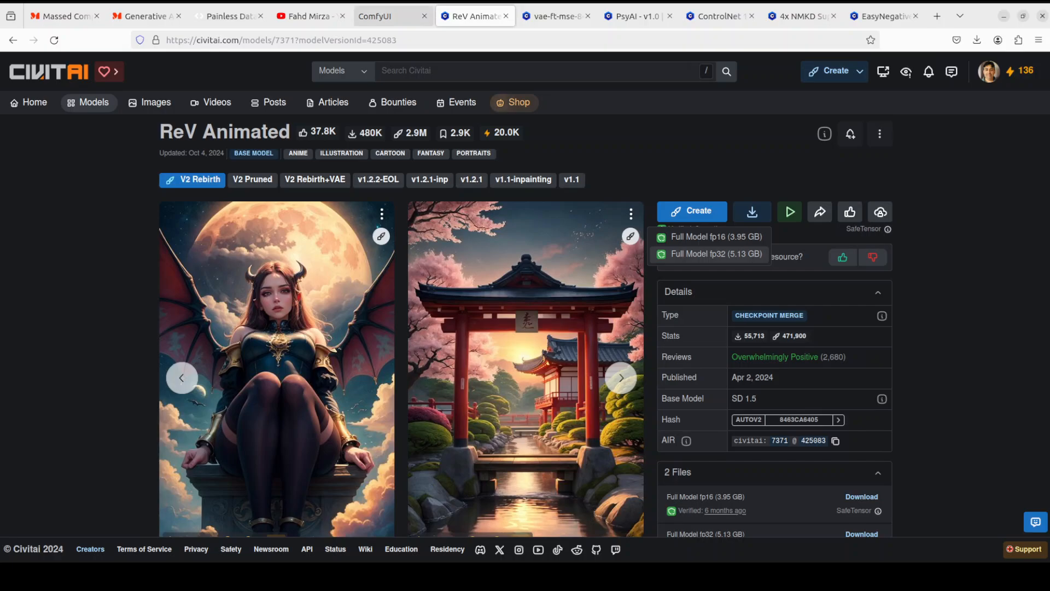
- Switch to ComfyUI and move the two Preview Image nodes side by side to compare the base and upscaled images
{"action": "left_click", "coordinate": [382, 16]}
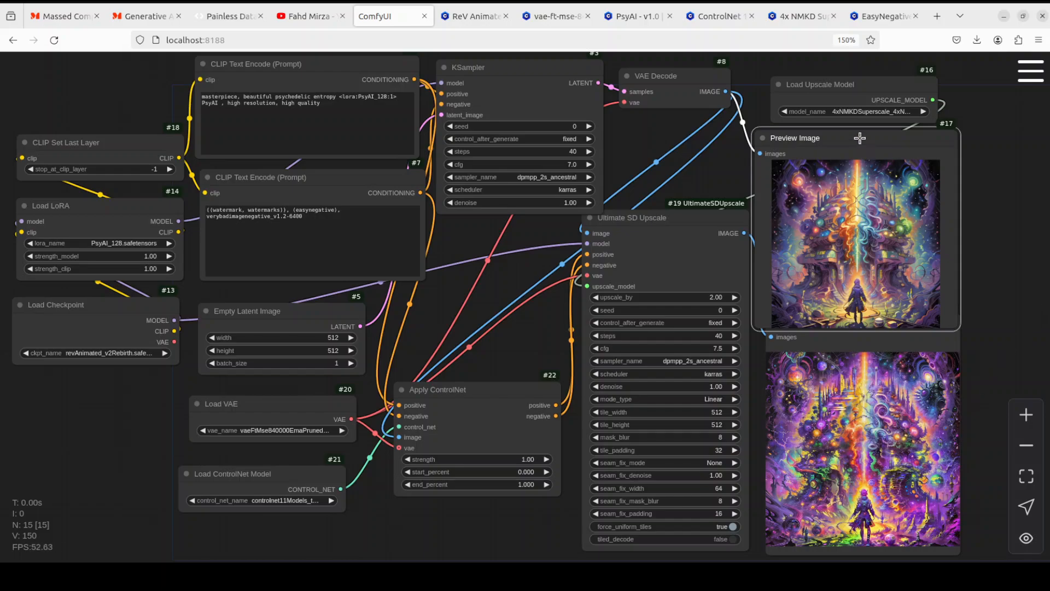
{"action": "left_click_drag", "start_coordinate": [860, 138], "coordinate": [526, 142]}
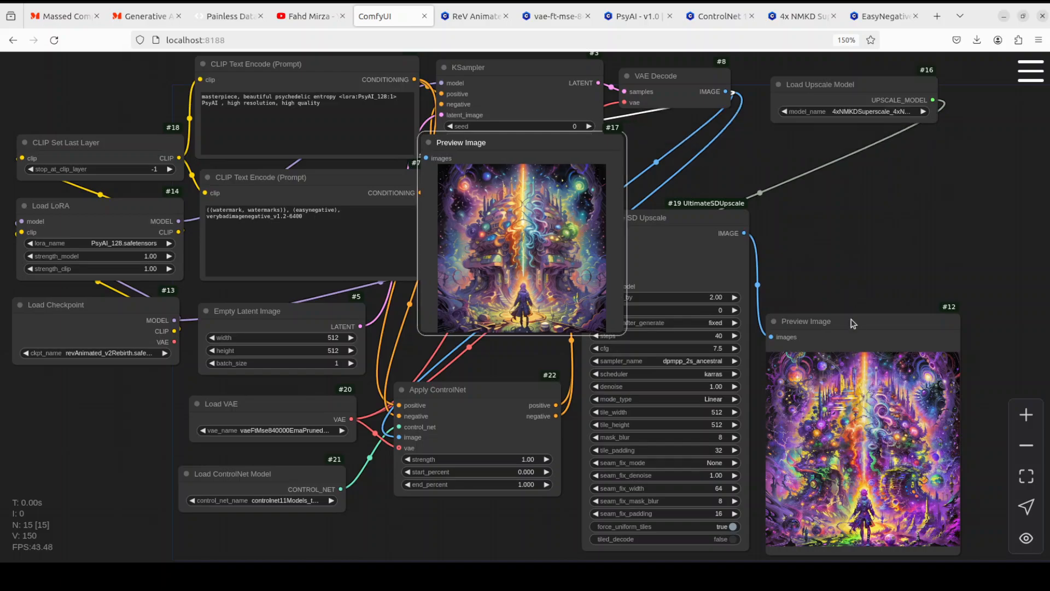
{"action": "left_click_drag", "start_coordinate": [851, 323], "coordinate": [843, 148]}
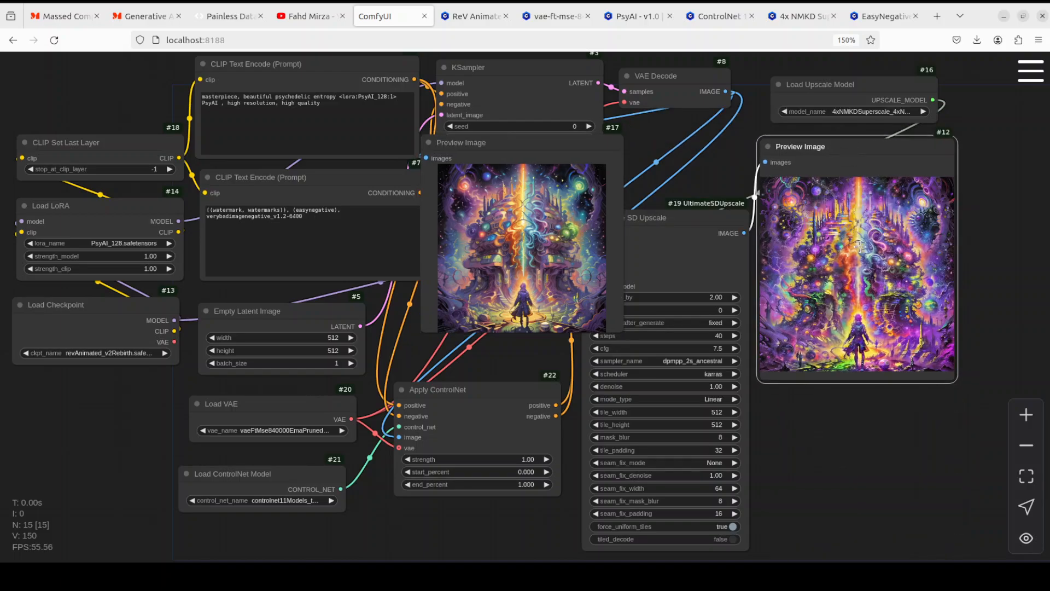
- Clear the whole existing workflow from the ComfyUI canvas
{"action": "left_click", "coordinate": [1031, 78]}
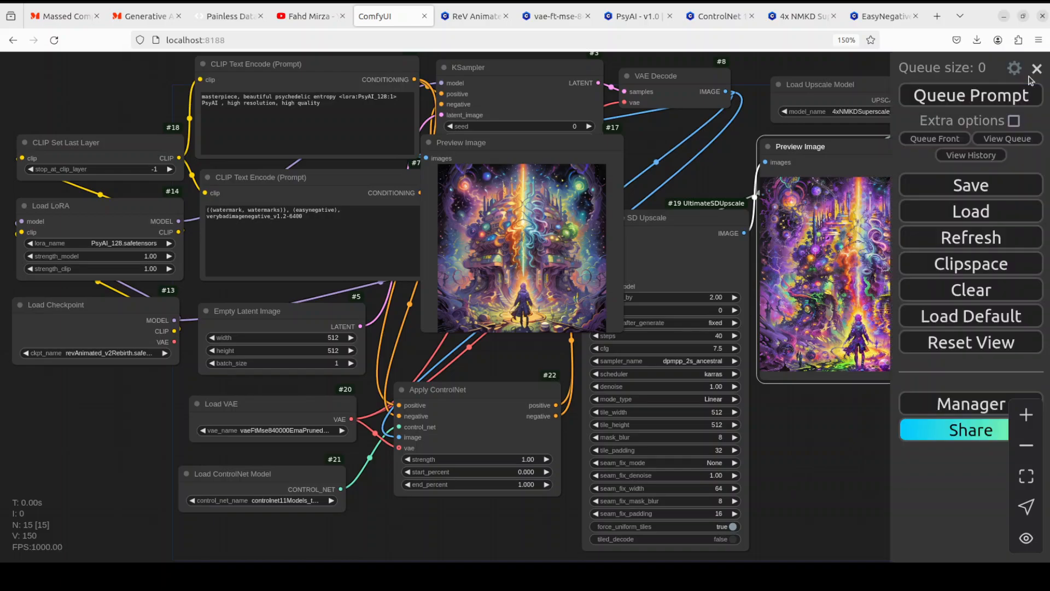
{"action": "left_click", "coordinate": [993, 293]}
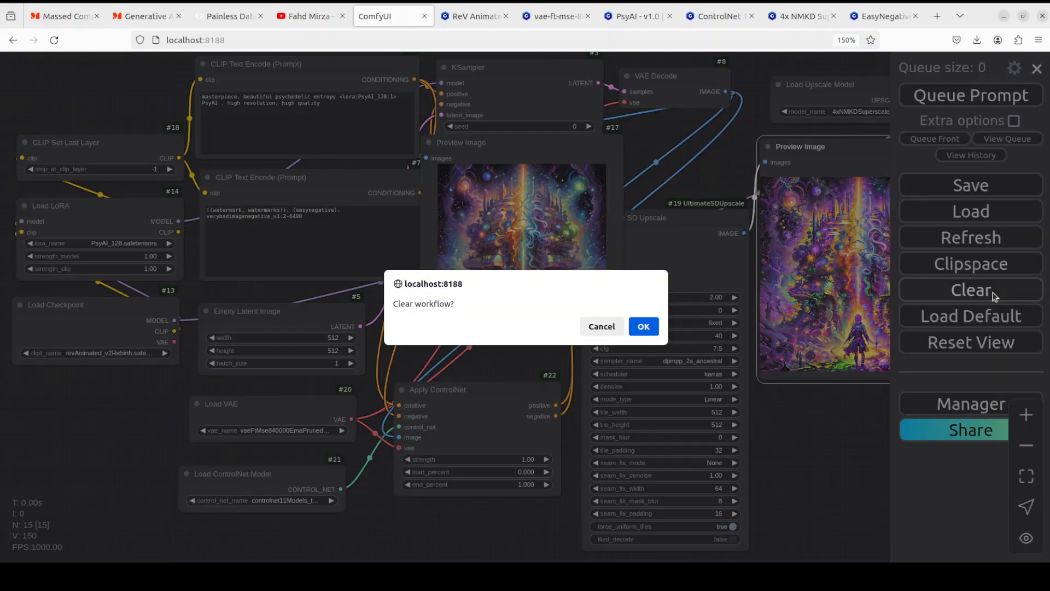
{"action": "left_click", "coordinate": [639, 330]}
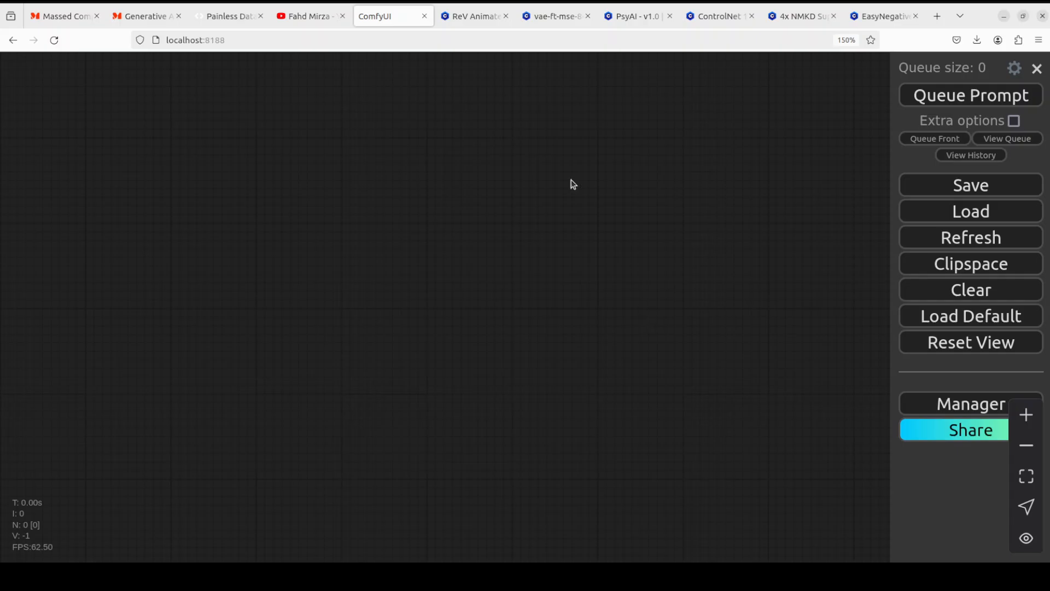
- View the YouTube channel's search results for comfyui and return to ComfyUI
{"action": "left_click", "coordinate": [311, 11]}
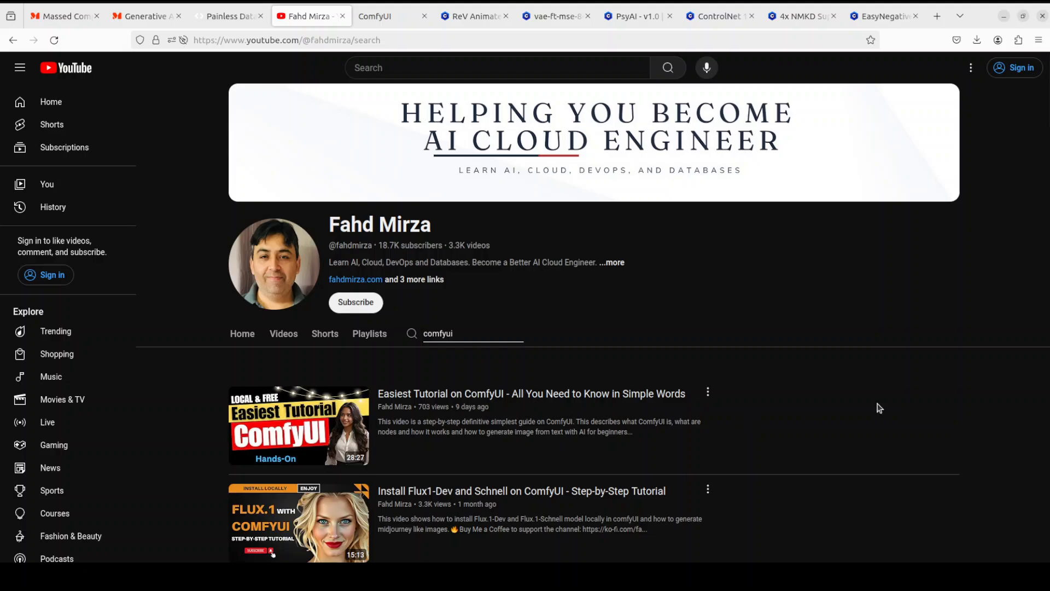
{"action": "left_click", "coordinate": [383, 19]}
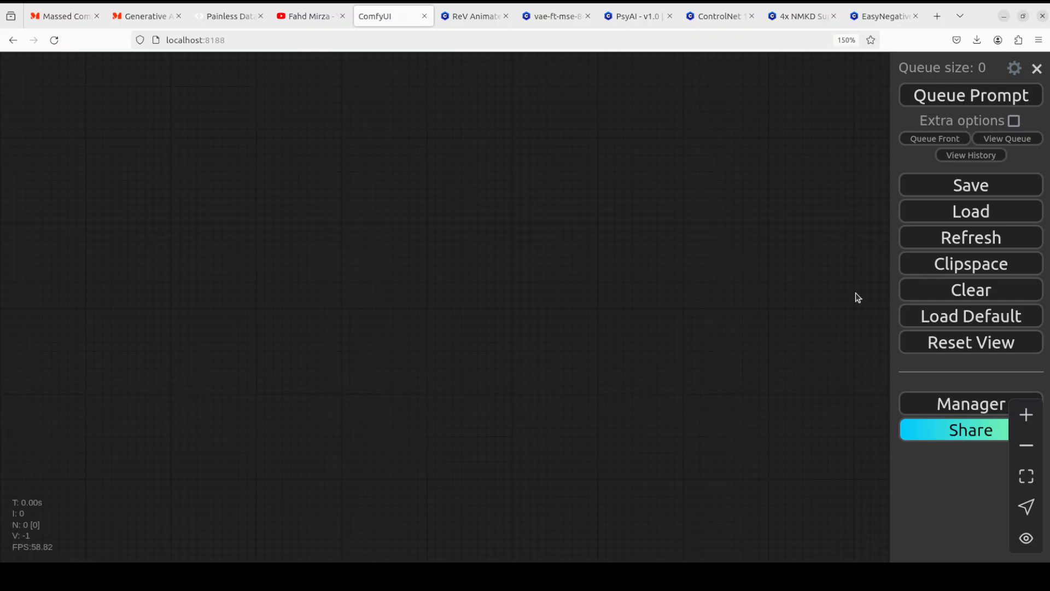
- Load the default workflow and narrow the Load Checkpoint and CLIP Text Encode nodes to make the graph more compact
{"action": "left_click", "coordinate": [937, 318]}
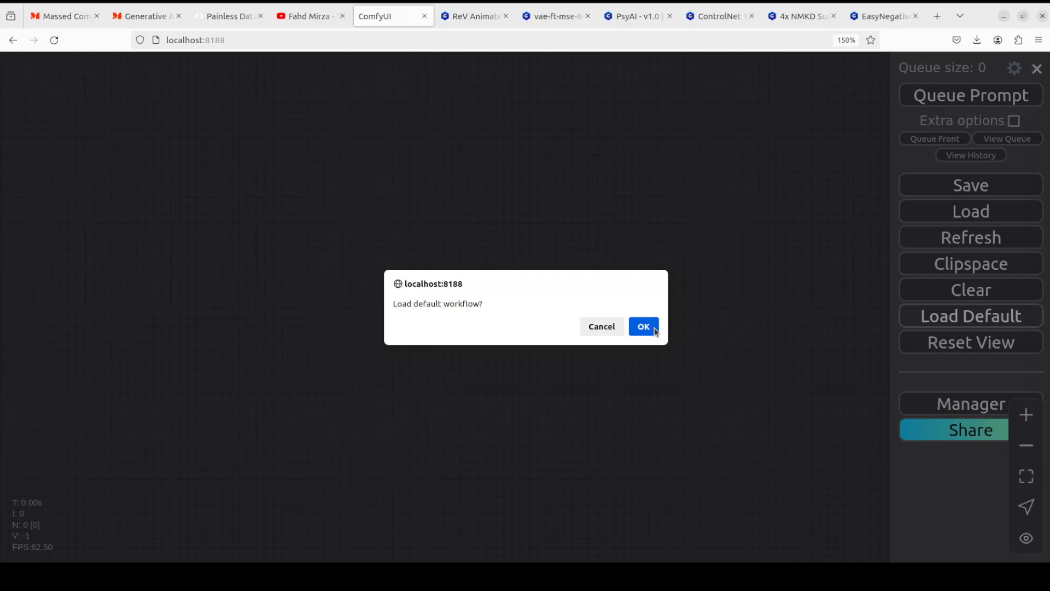
{"action": "left_click", "coordinate": [635, 327]}
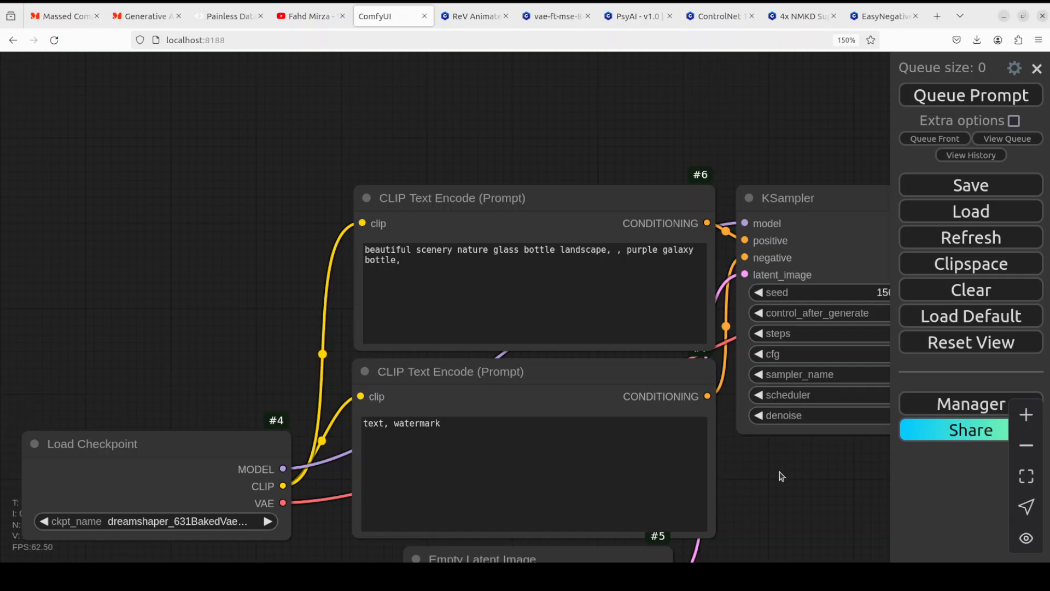
{"action": "left_click_drag", "start_coordinate": [770, 437], "coordinate": [769, 352]}
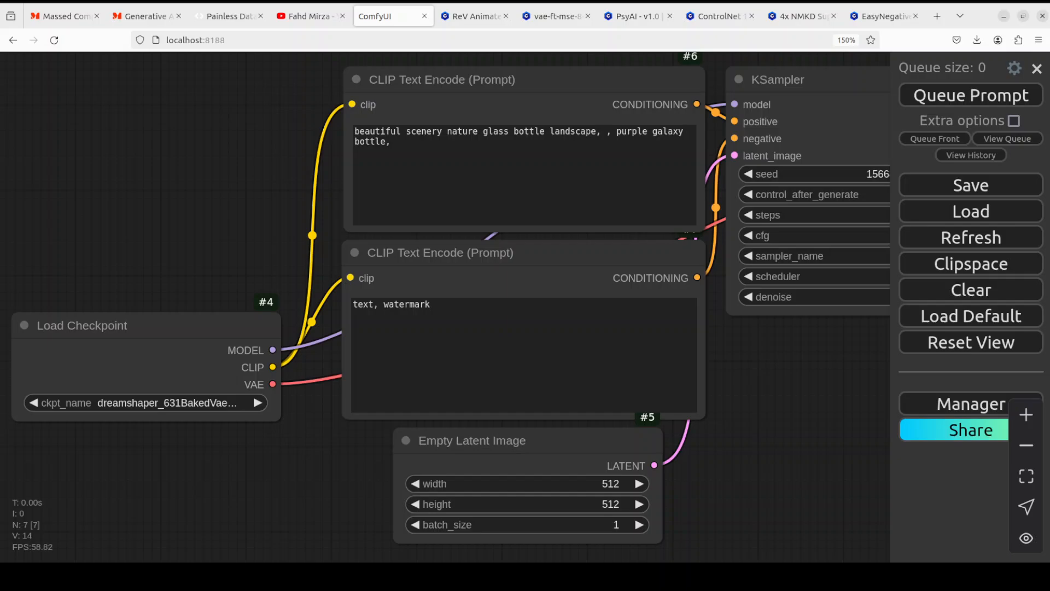
{"action": "left_click_drag", "start_coordinate": [279, 418], "coordinate": [222, 419]}
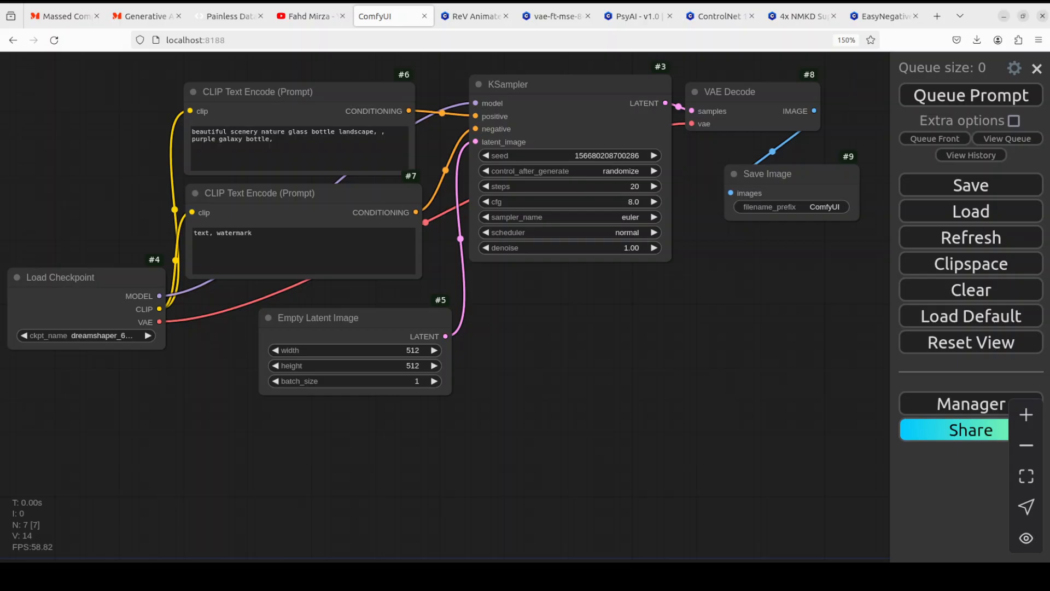
- On the ReV Animated page, begin saving Full Model fp32, check ComfyUI's models/checkpoints folder for revAnimated_v2Rebirth.safetensors, and cancel the save
{"action": "left_click", "coordinate": [464, 15]}
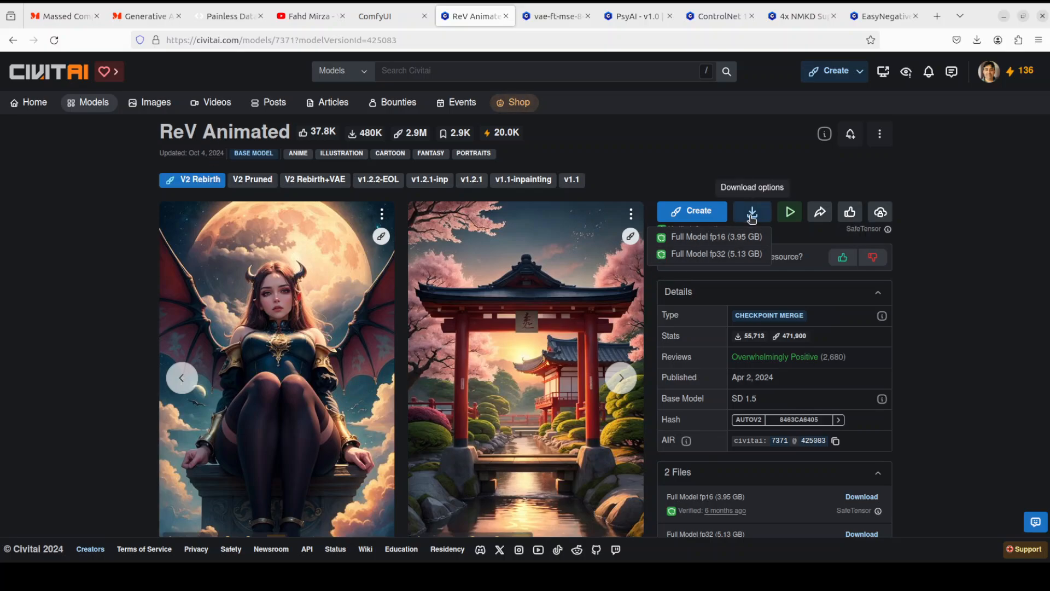
{"action": "right_click", "coordinate": [710, 258]}
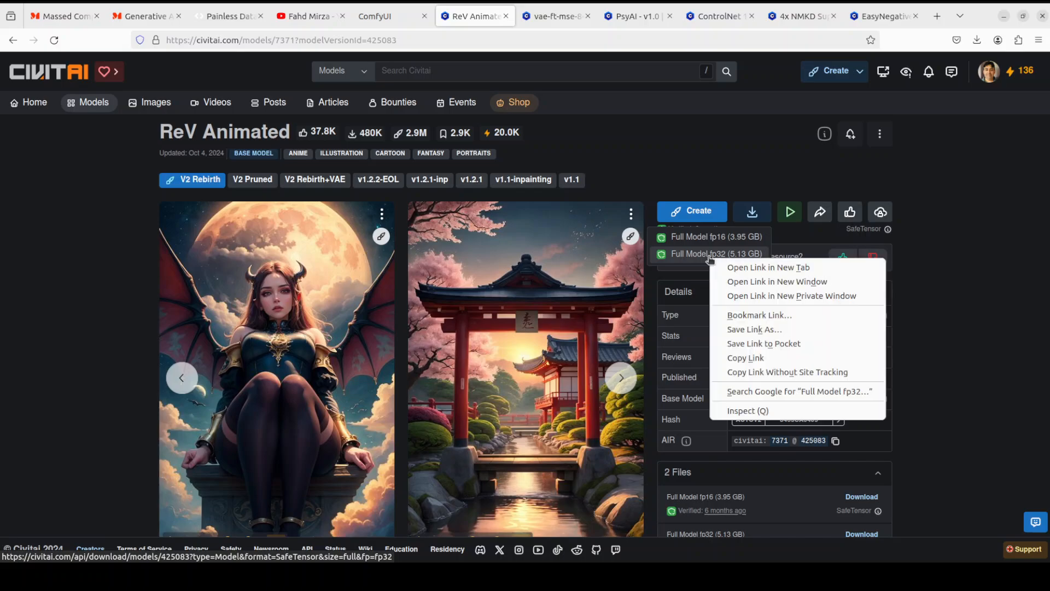
{"action": "left_click", "coordinate": [767, 330]}
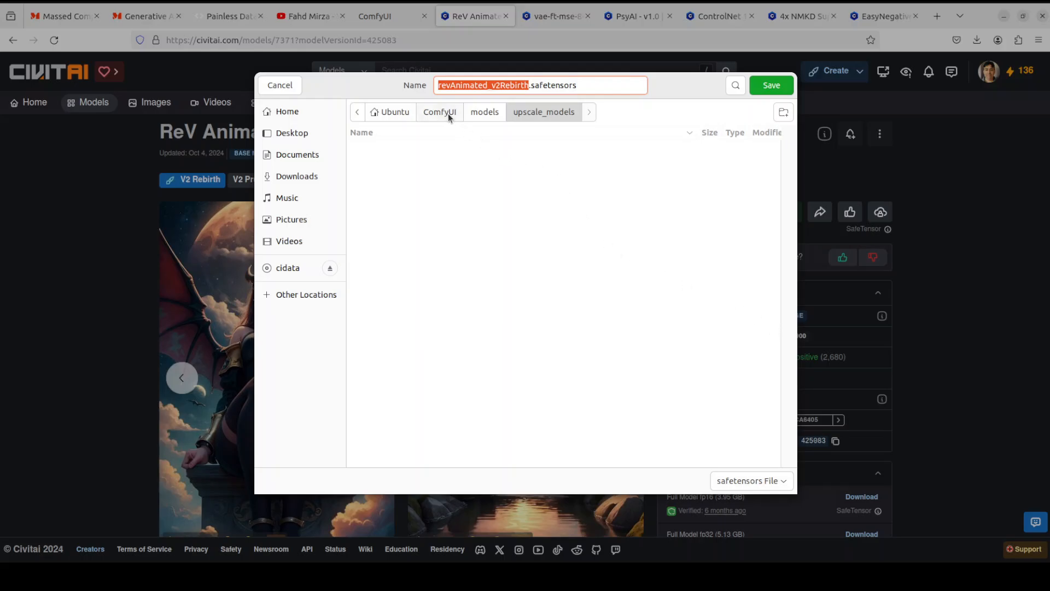
{"action": "left_click", "coordinate": [485, 112]}
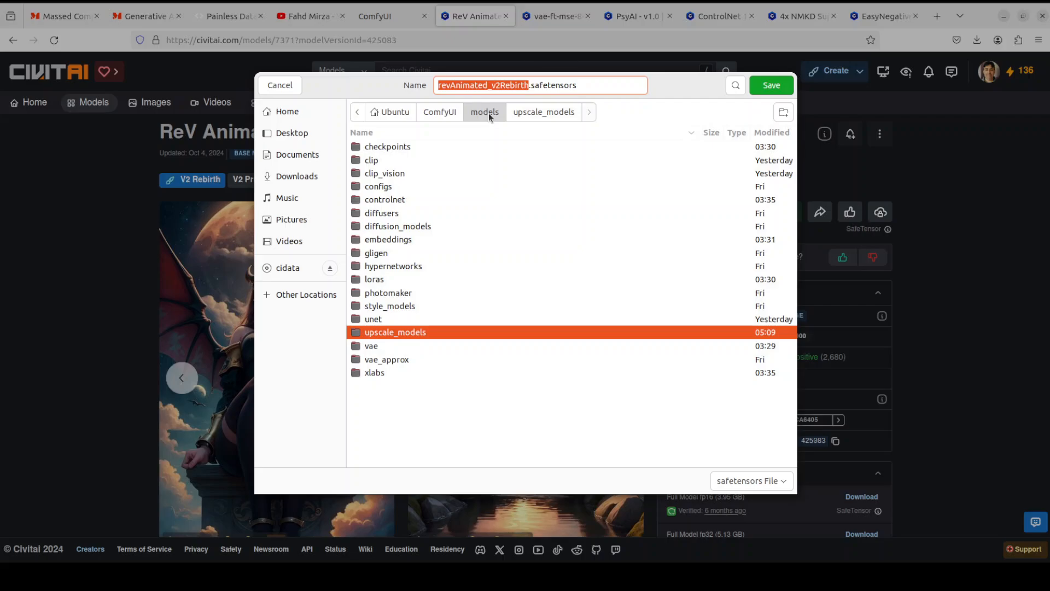
{"action": "double_click", "coordinate": [388, 145]}
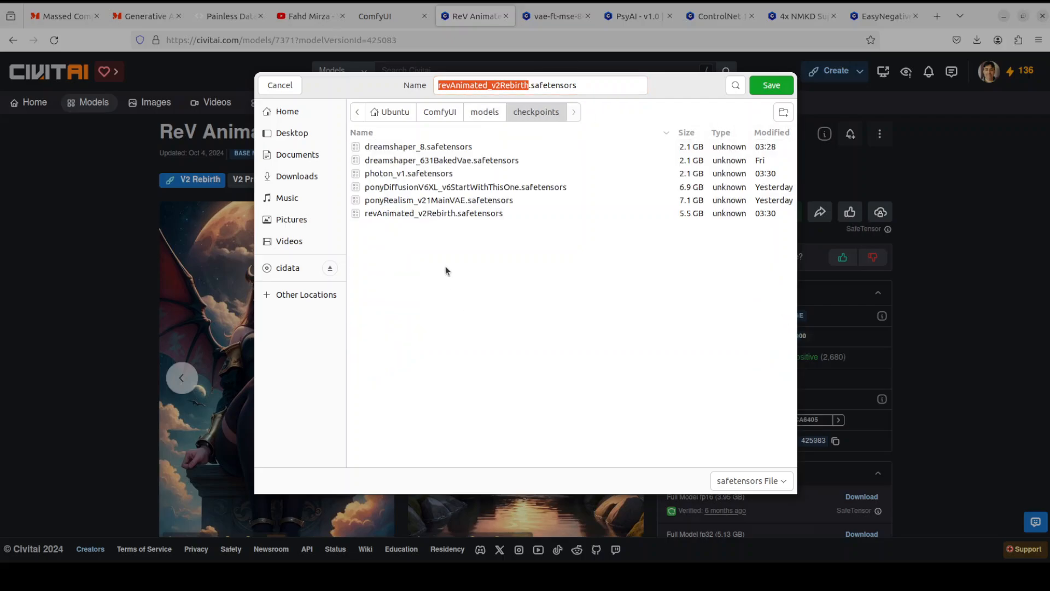
{"action": "left_click", "coordinate": [388, 214]}
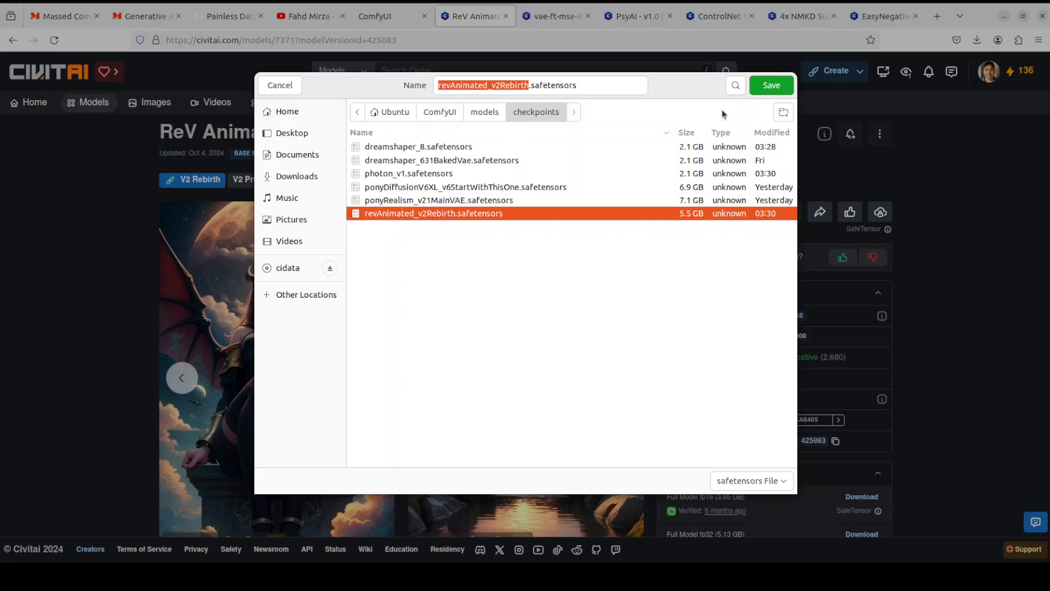
{"action": "left_click", "coordinate": [282, 86]}
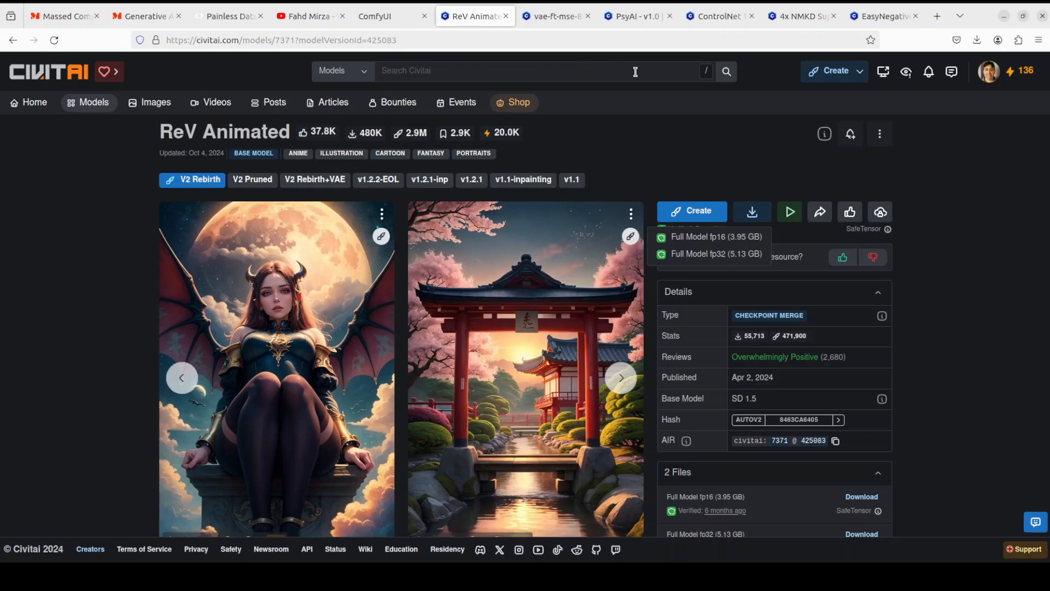
- On the vae-ft-mse-840000-ema-pruned page, begin saving the VAE, check ComfyUI's models/vae folder for the same file, and cancel the save
{"action": "left_click", "coordinate": [625, 20]}
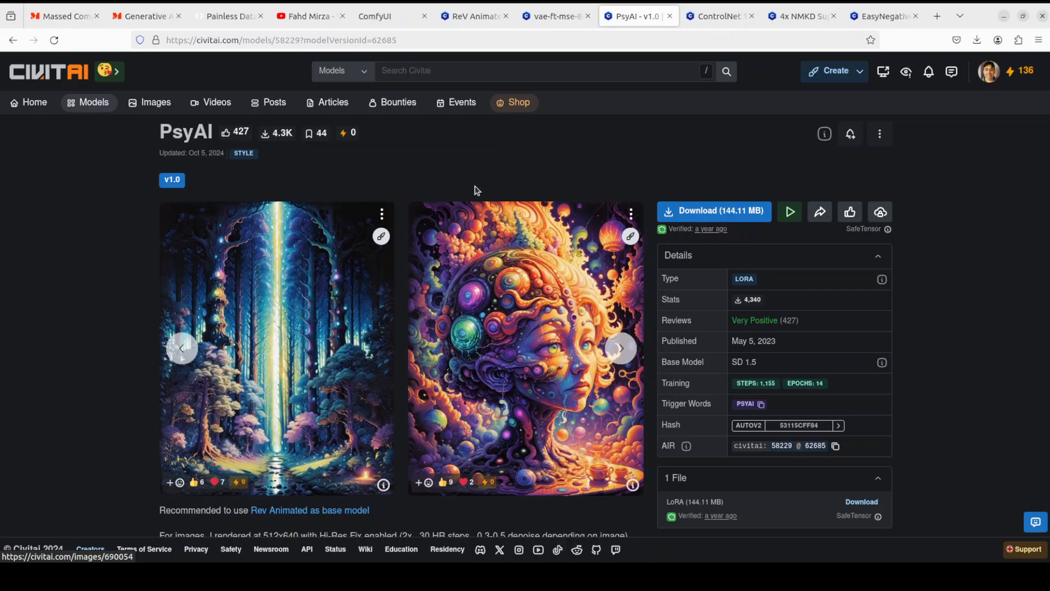
{"action": "left_click", "coordinate": [563, 18]}
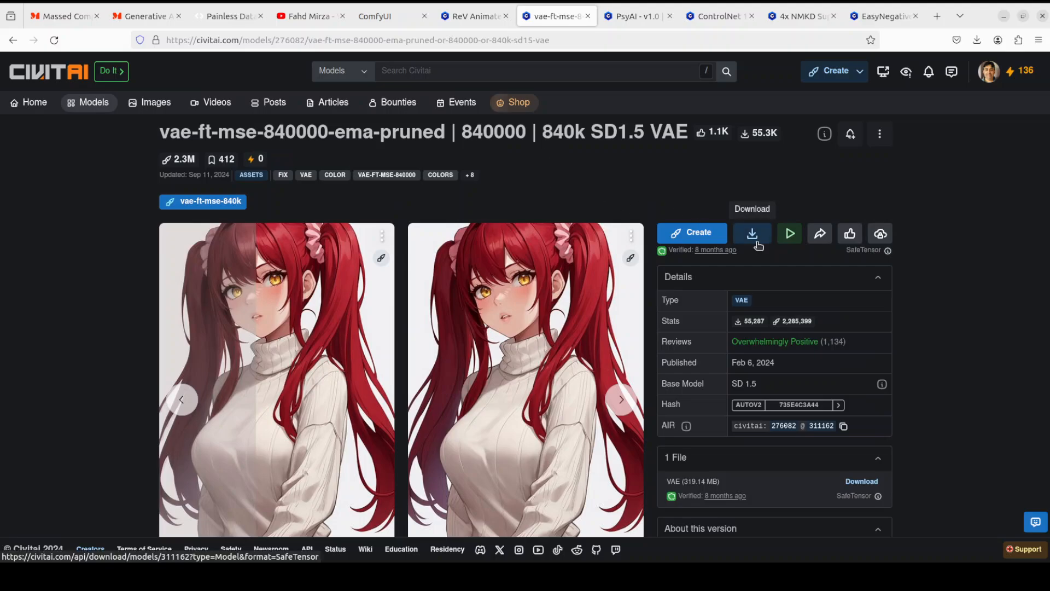
{"action": "right_click", "coordinate": [751, 241]}
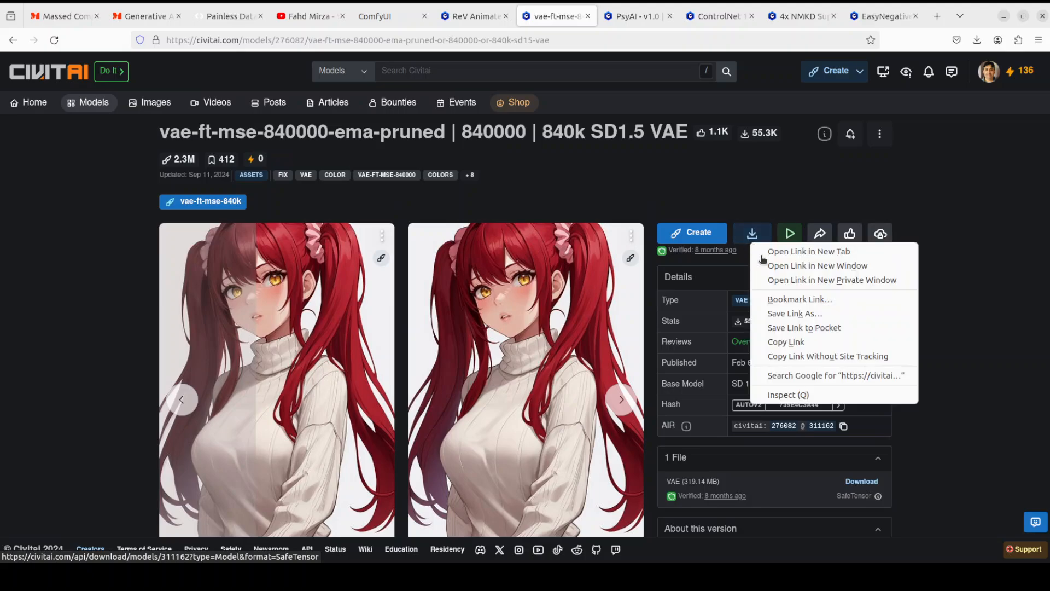
{"action": "left_click", "coordinate": [797, 312]}
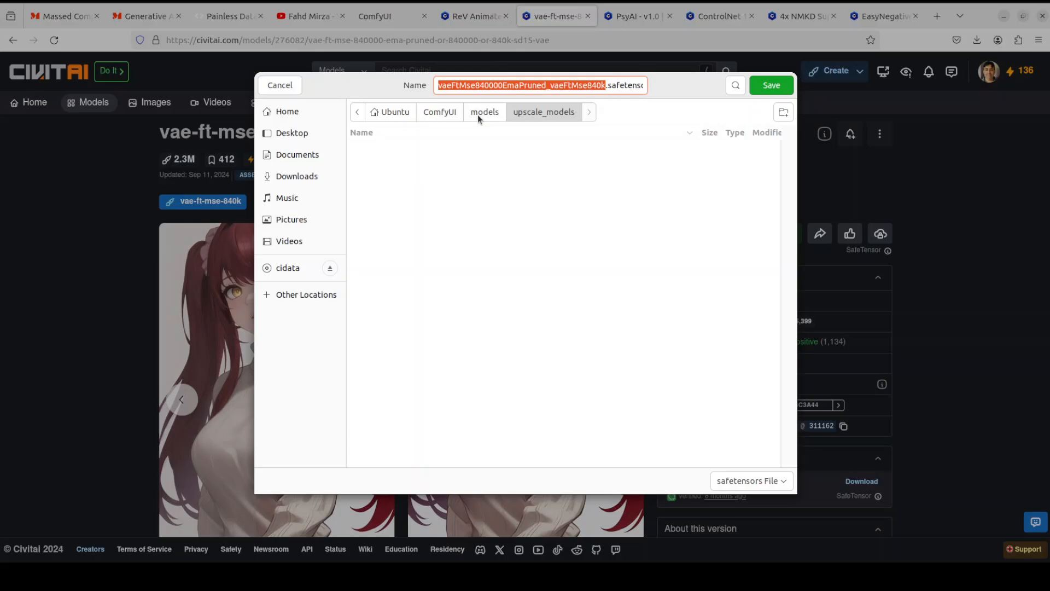
{"action": "left_click", "coordinate": [477, 113]}
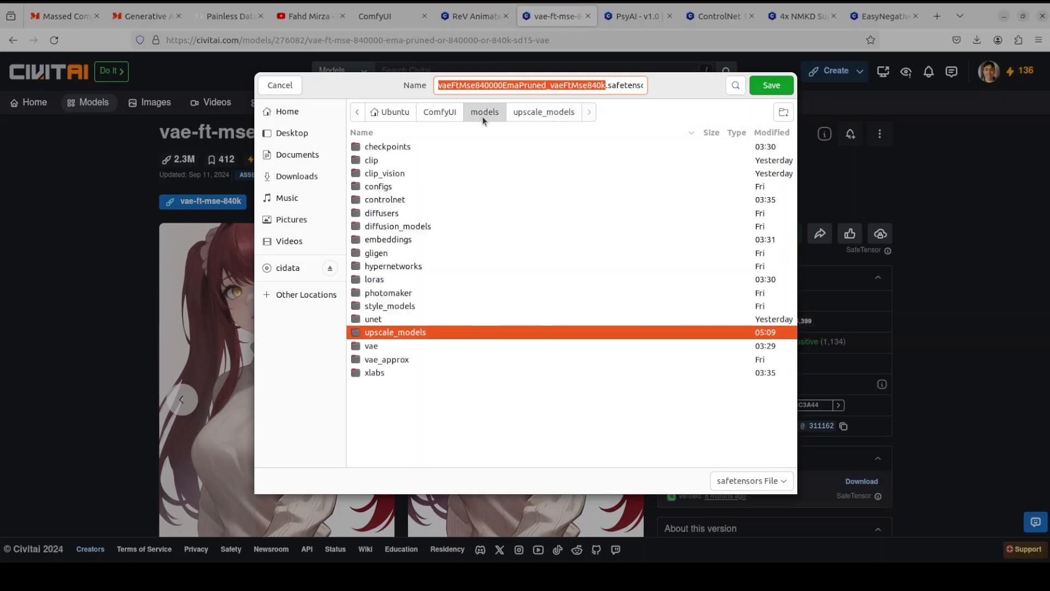
{"action": "left_click", "coordinate": [376, 346]}
{"action": "double_click", "coordinate": [375, 347]}
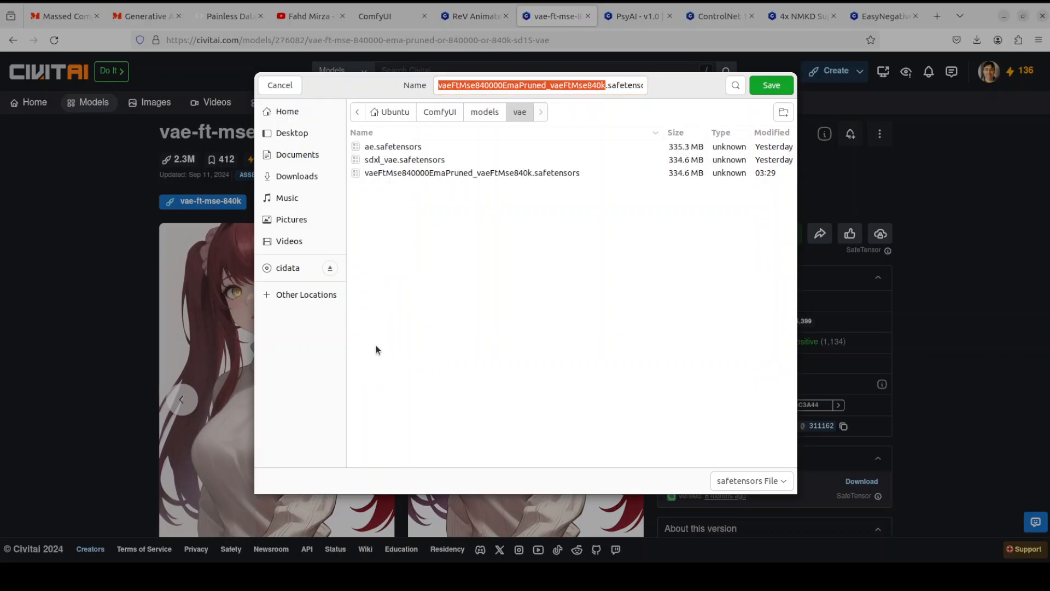
{"action": "left_click", "coordinate": [381, 173]}
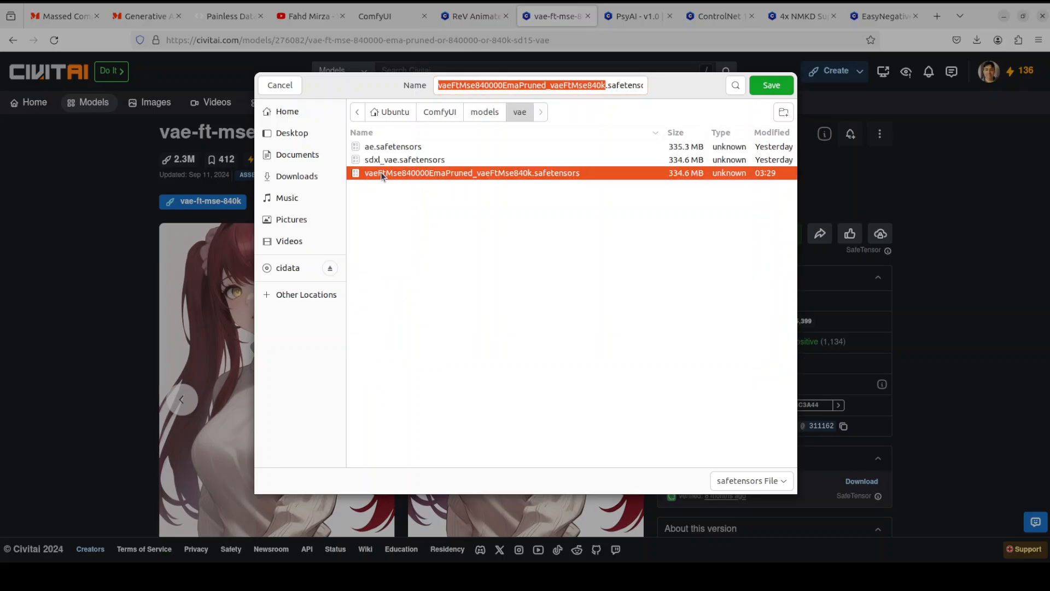
{"action": "left_click", "coordinate": [278, 85]}
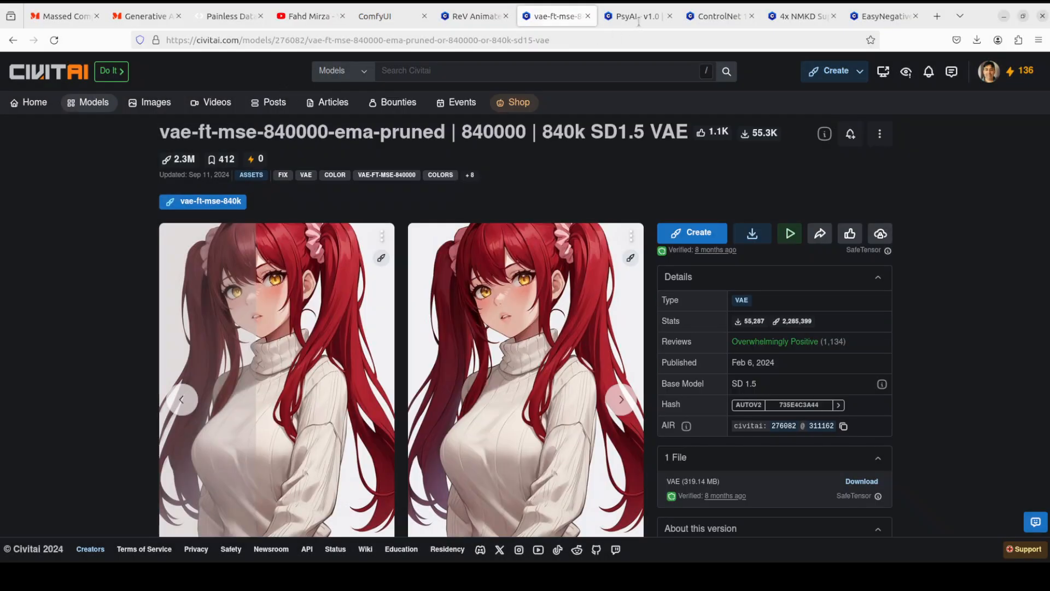
- On the PsyAI page, begin saving the LoRA, check ComfyUI's models/loras folder for PsyAI_128.safetensors, and cancel the save
{"action": "left_click", "coordinate": [634, 16]}
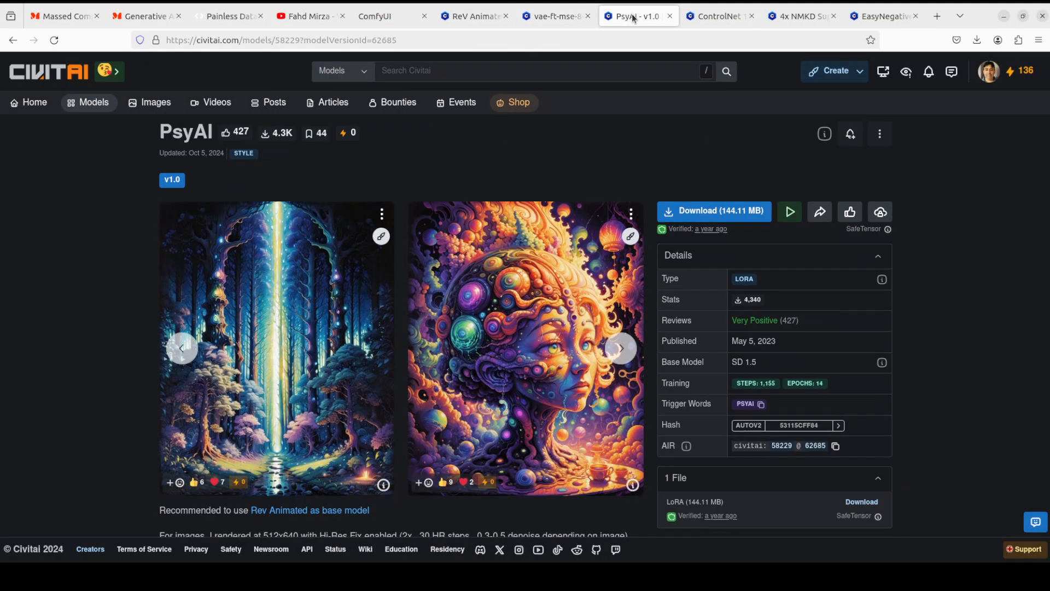
{"action": "right_click", "coordinate": [725, 214]}
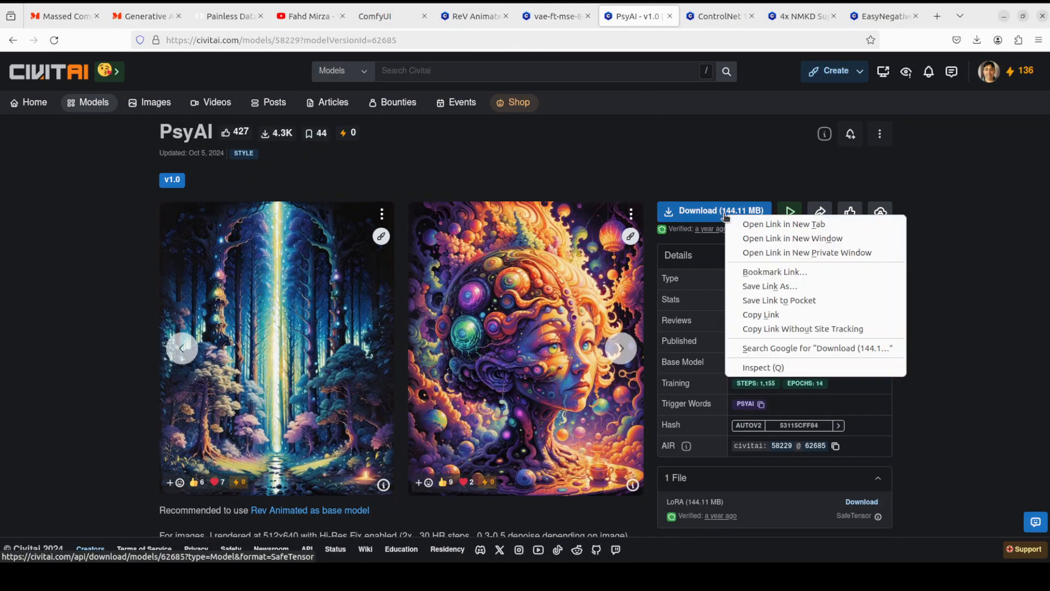
{"action": "left_click", "coordinate": [782, 287]}
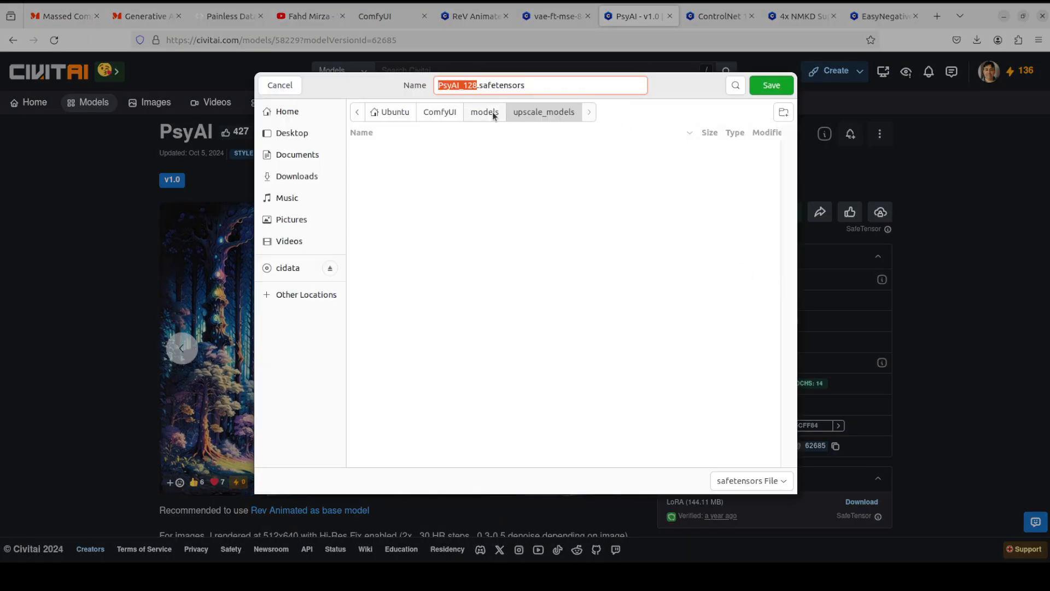
{"action": "left_click", "coordinate": [492, 112]}
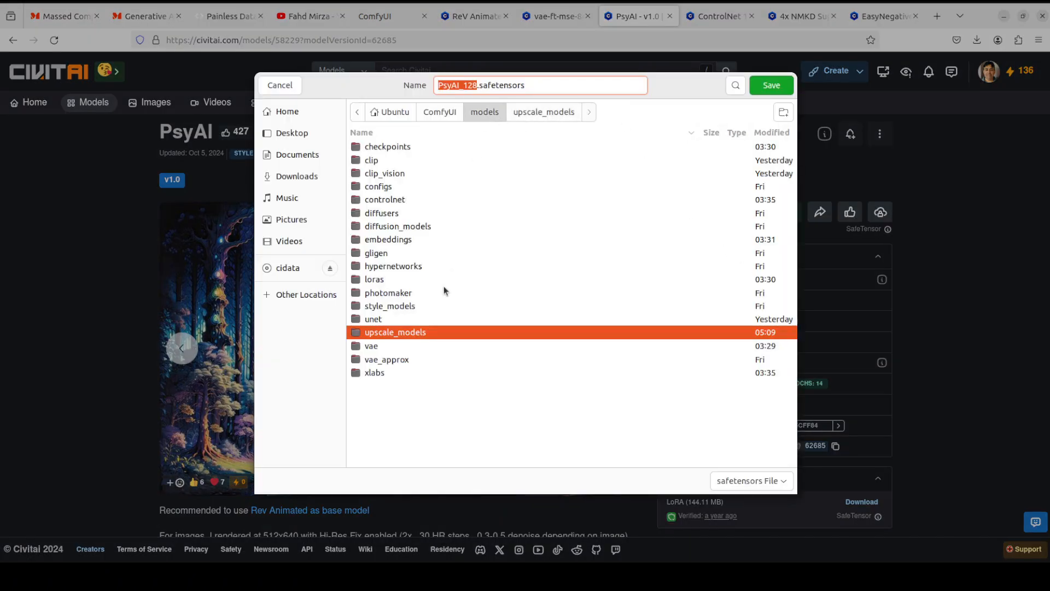
{"action": "double_click", "coordinate": [374, 280]}
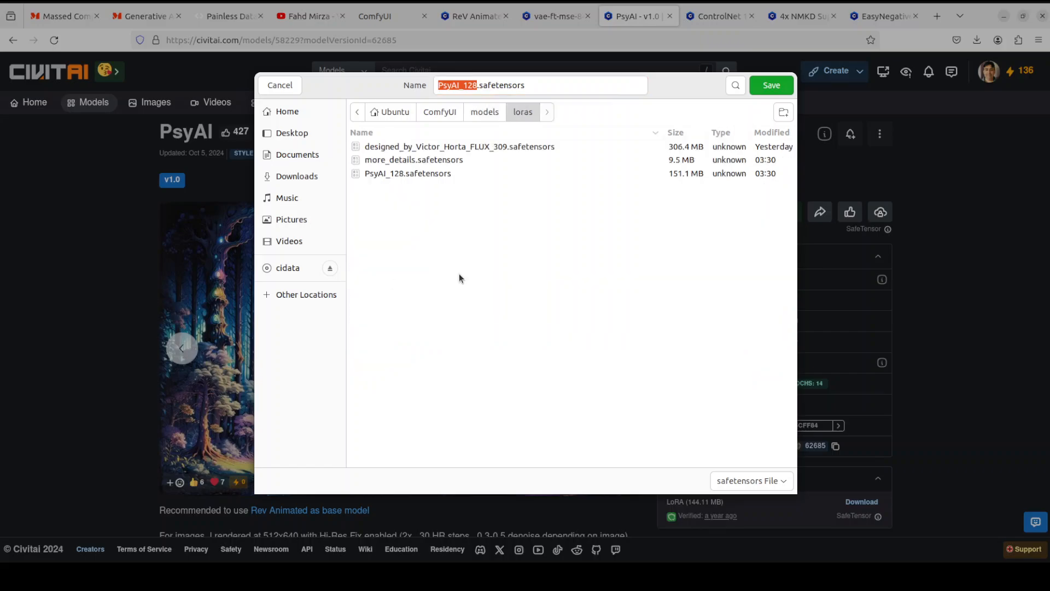
{"action": "left_click", "coordinate": [279, 86]}
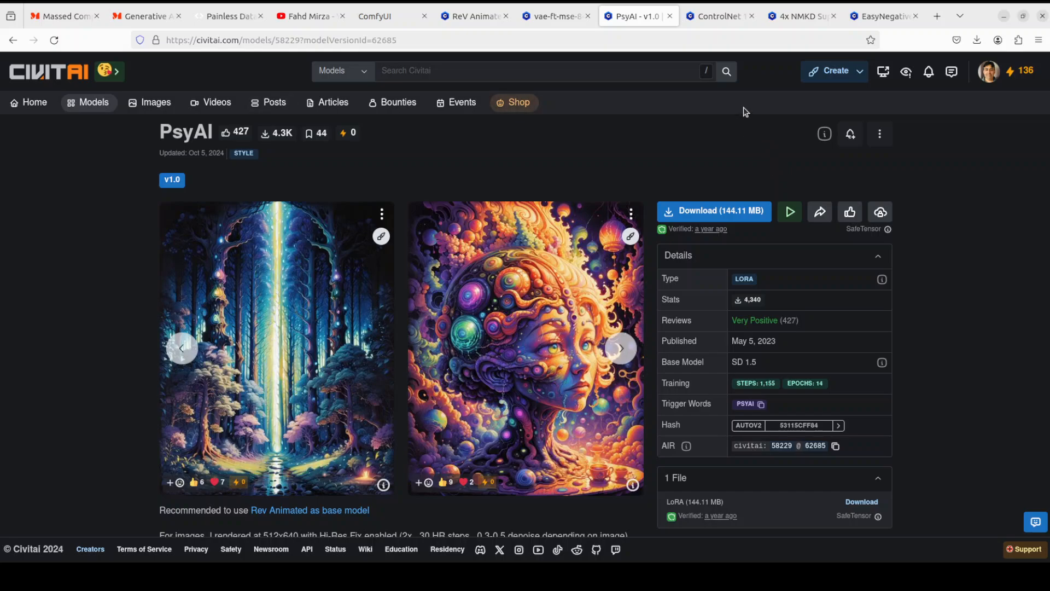
- On the ControlNet 1.1 page, begin saving the Tile (e) model, check ComfyUI's models/controlnet folder for controlnet11Models_tileE.safetensors, and cancel the save
{"action": "left_click", "coordinate": [719, 16]}
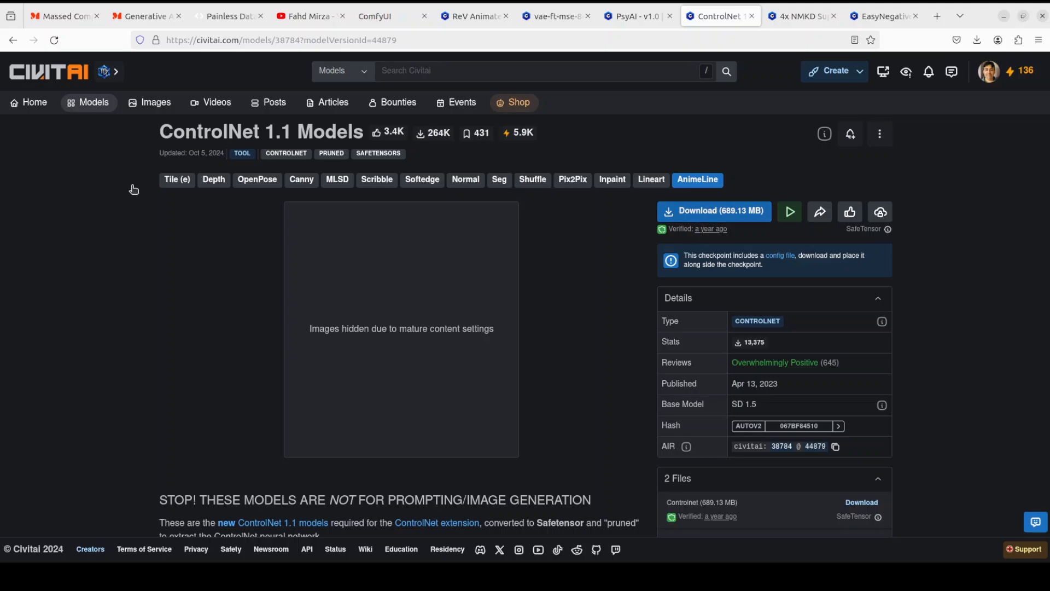
{"action": "left_click", "coordinate": [175, 182]}
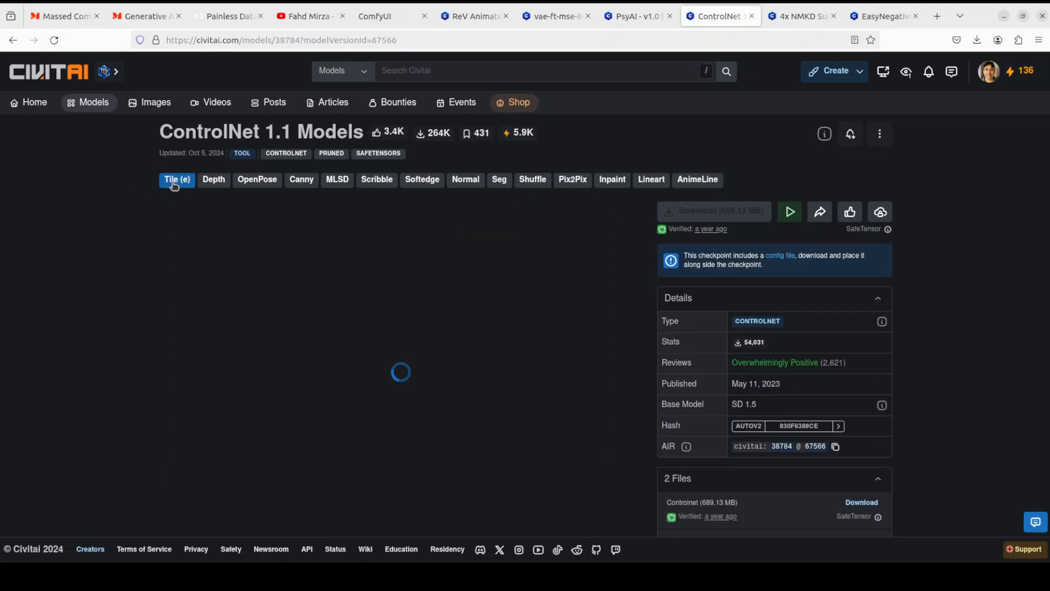
{"action": "right_click", "coordinate": [702, 215]}
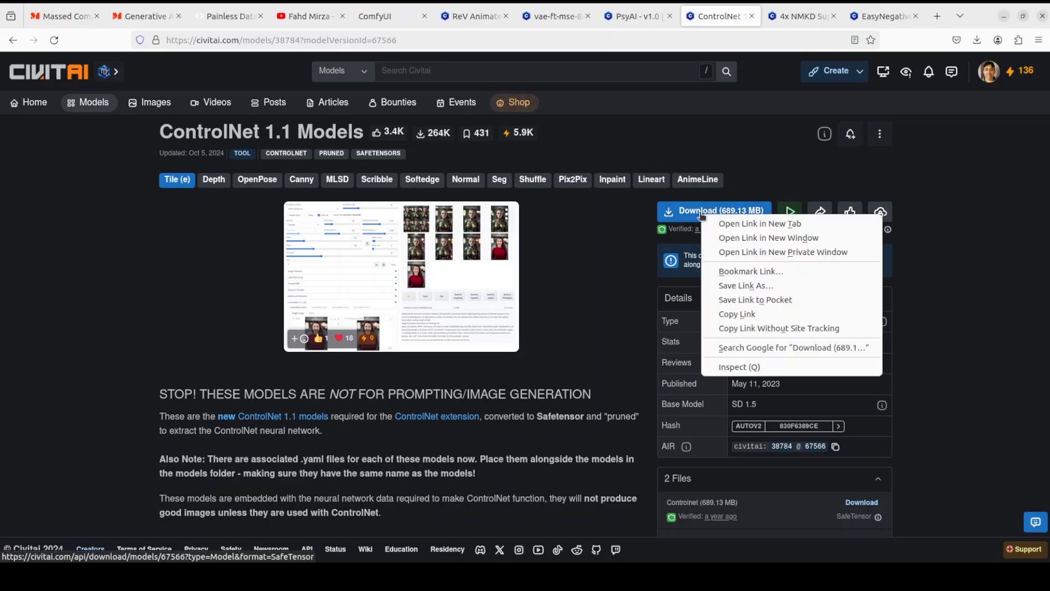
{"action": "left_click", "coordinate": [764, 288]}
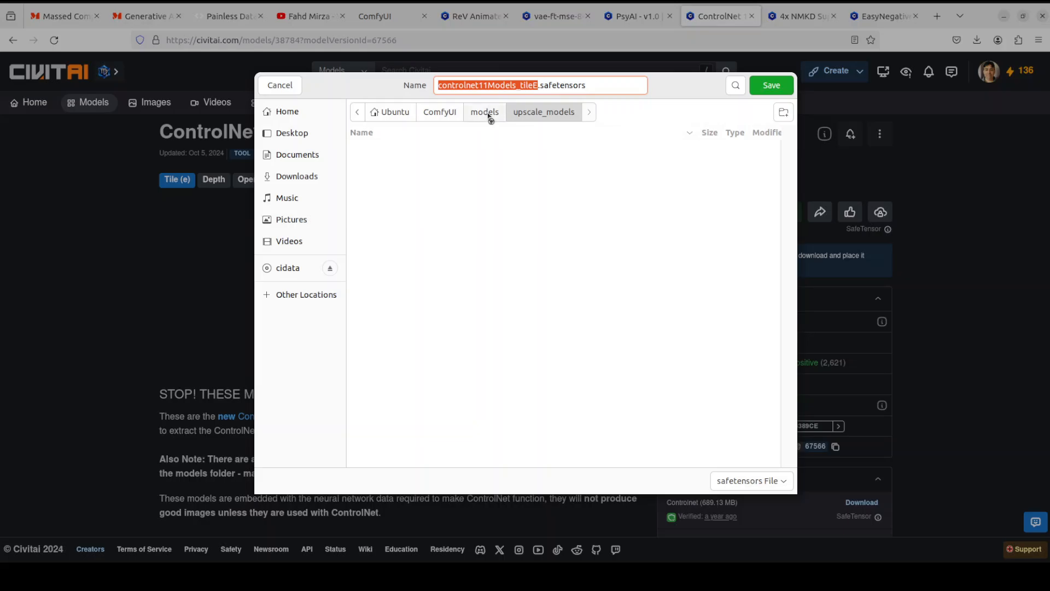
{"action": "left_click", "coordinate": [486, 113]}
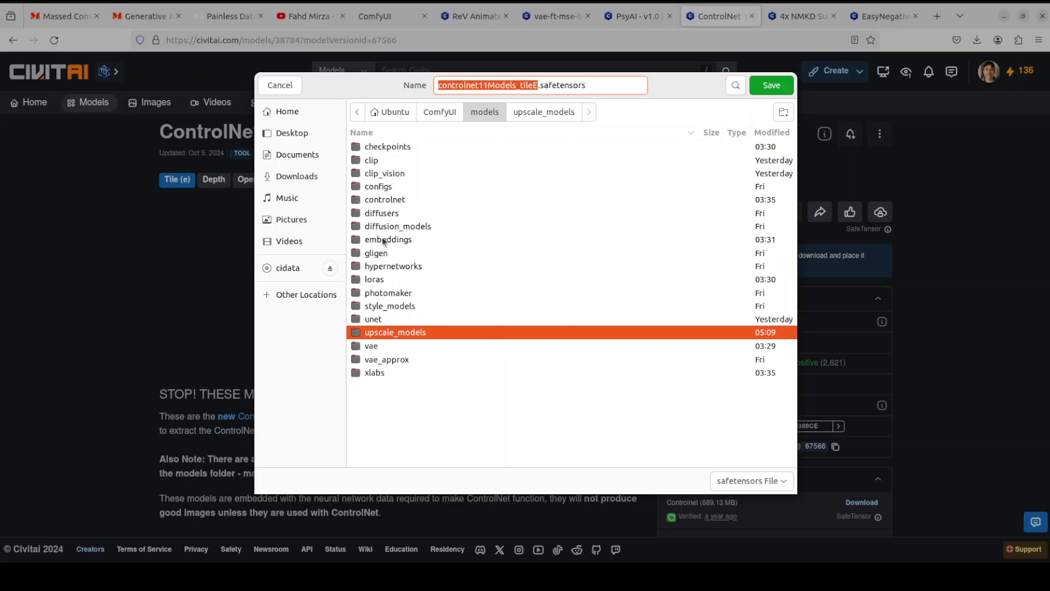
{"action": "double_click", "coordinate": [381, 201]}
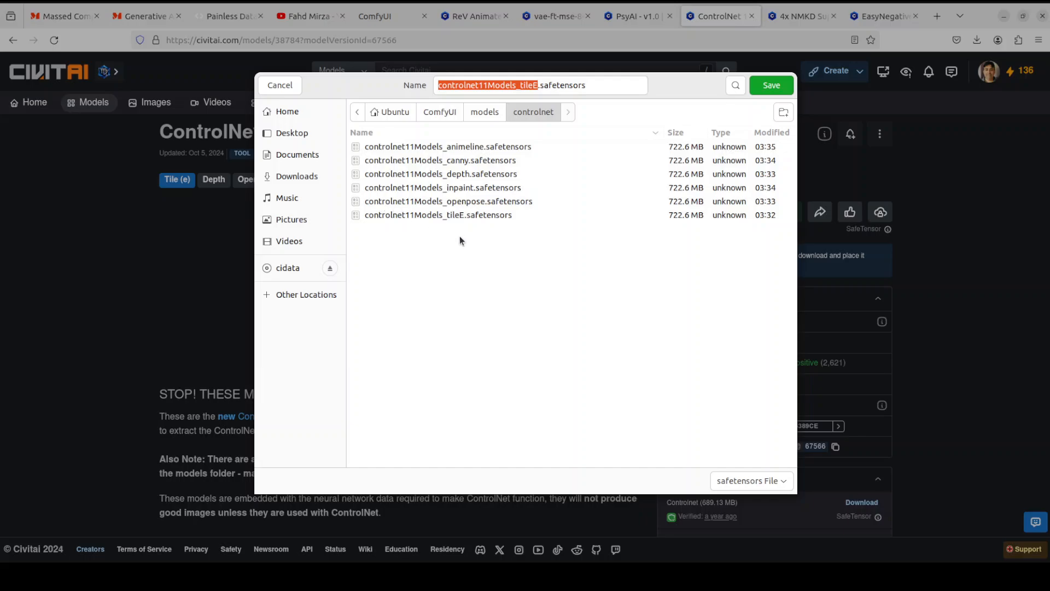
{"action": "left_click", "coordinate": [458, 214]}
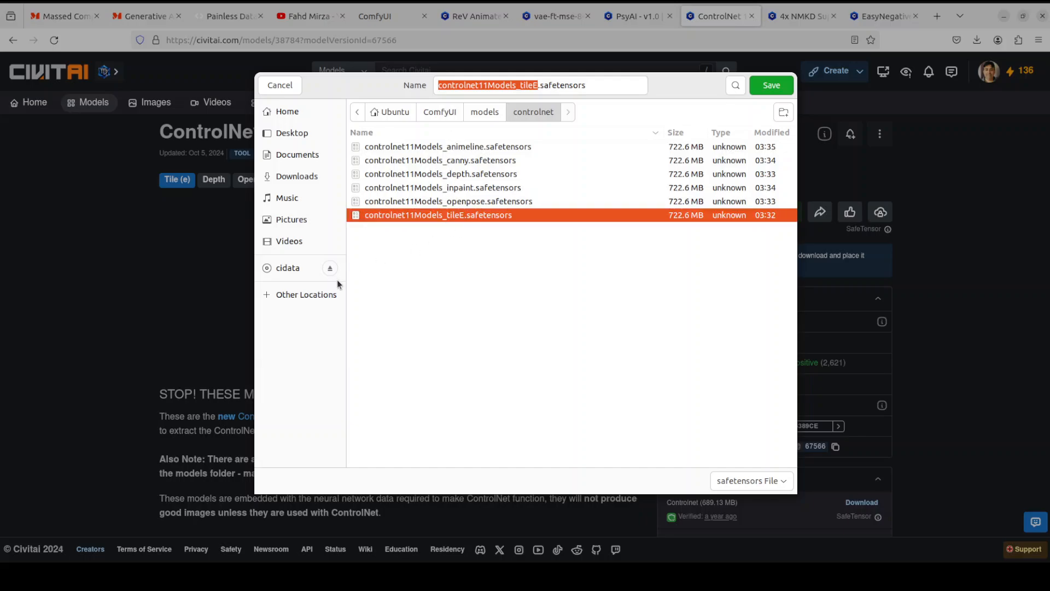
{"action": "left_click", "coordinate": [283, 85]}
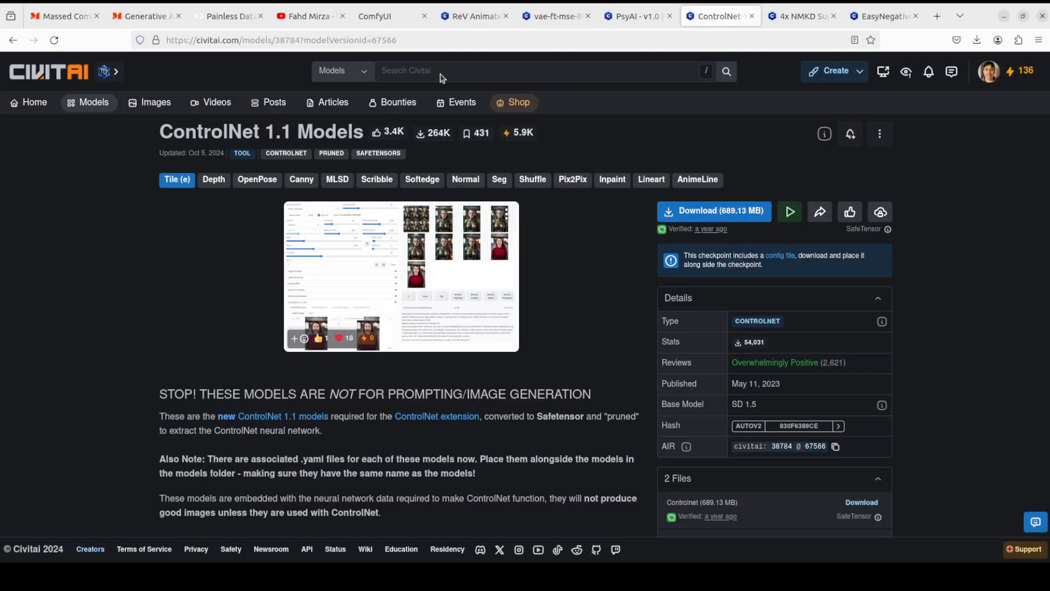
- On the 4x NMKD Superscale page, begin saving the upscaler, check ComfyUI's models/upscale_models folder for 4xNMKDSuperscale_4xNMKDSuperscale.pt, and cancel the save
{"action": "left_click", "coordinate": [804, 17]}
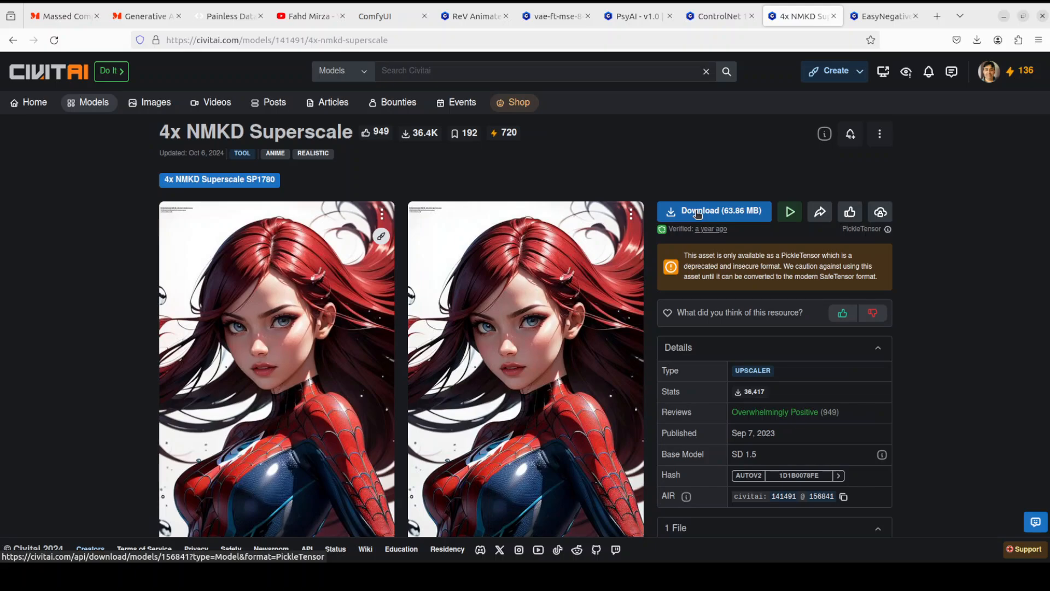
{"action": "right_click", "coordinate": [697, 214]}
{"action": "left_click", "coordinate": [741, 284]}
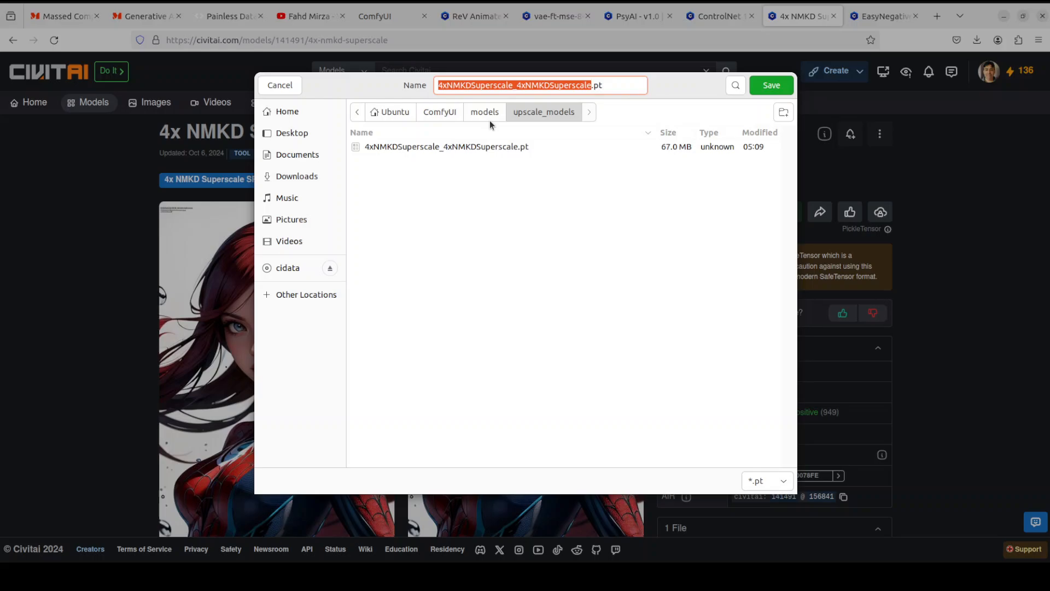
{"action": "left_click", "coordinate": [487, 116]}
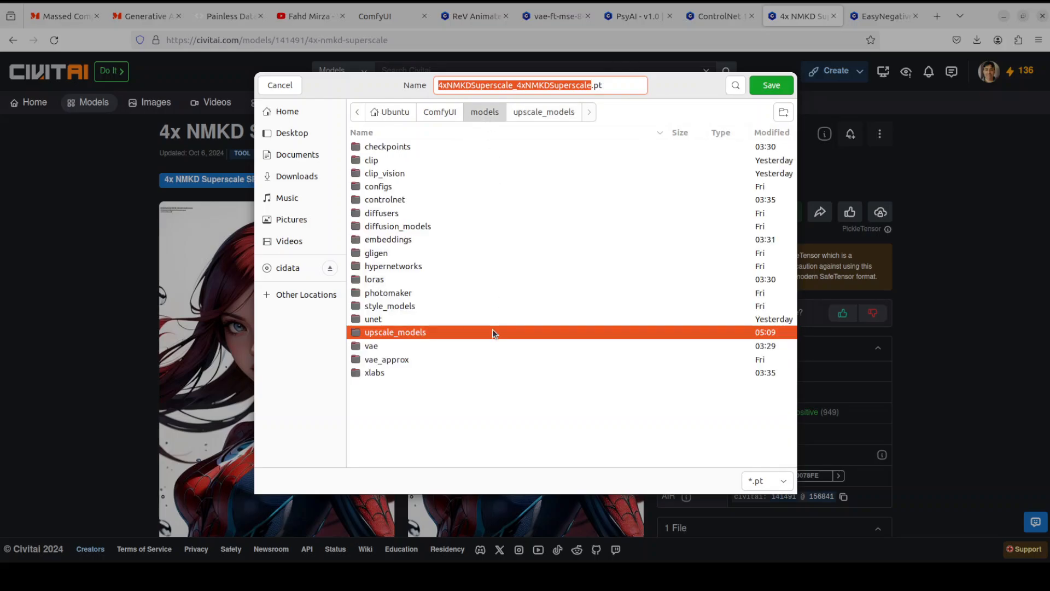
{"action": "double_click", "coordinate": [398, 333]}
{"action": "left_click", "coordinate": [422, 146]}
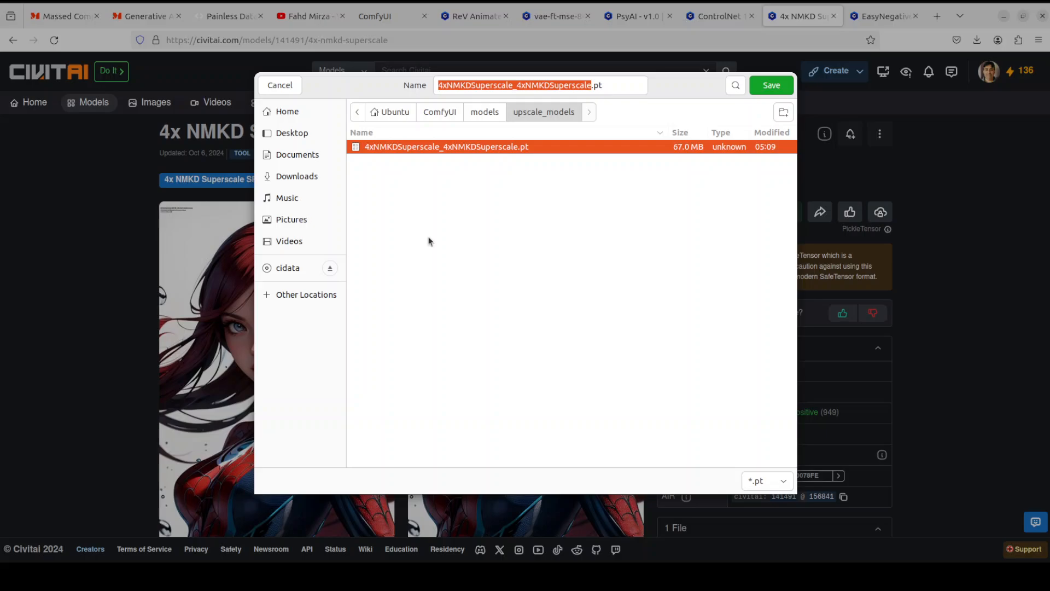
{"action": "left_click", "coordinate": [278, 86]}
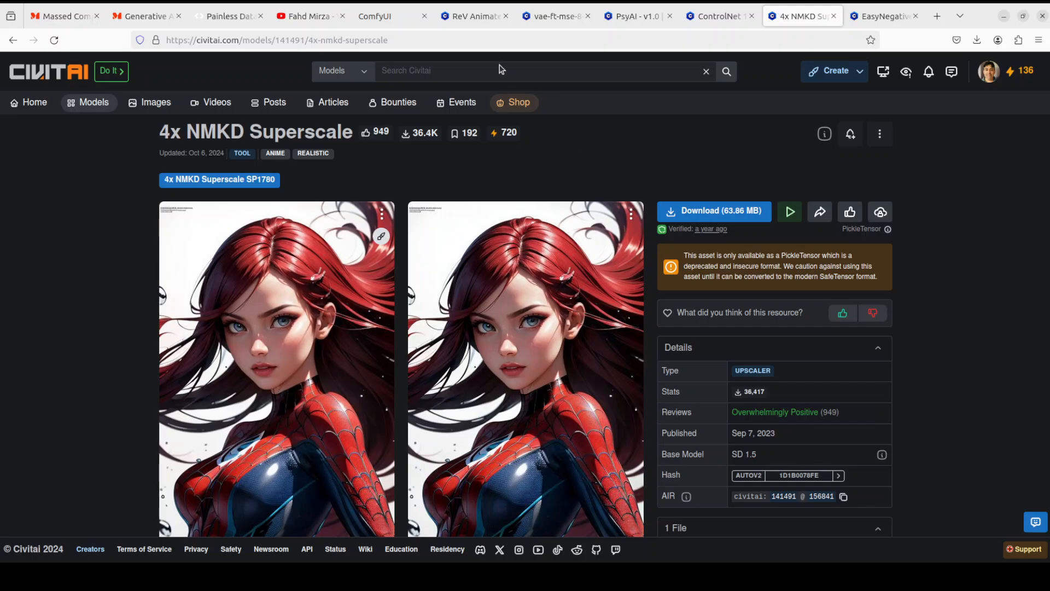
- Review the ReV Animated, VAE, PsyAI, ControlNet 1.1 and 4x NMKD Superscale model pages in turn
{"action": "left_click", "coordinate": [469, 20]}
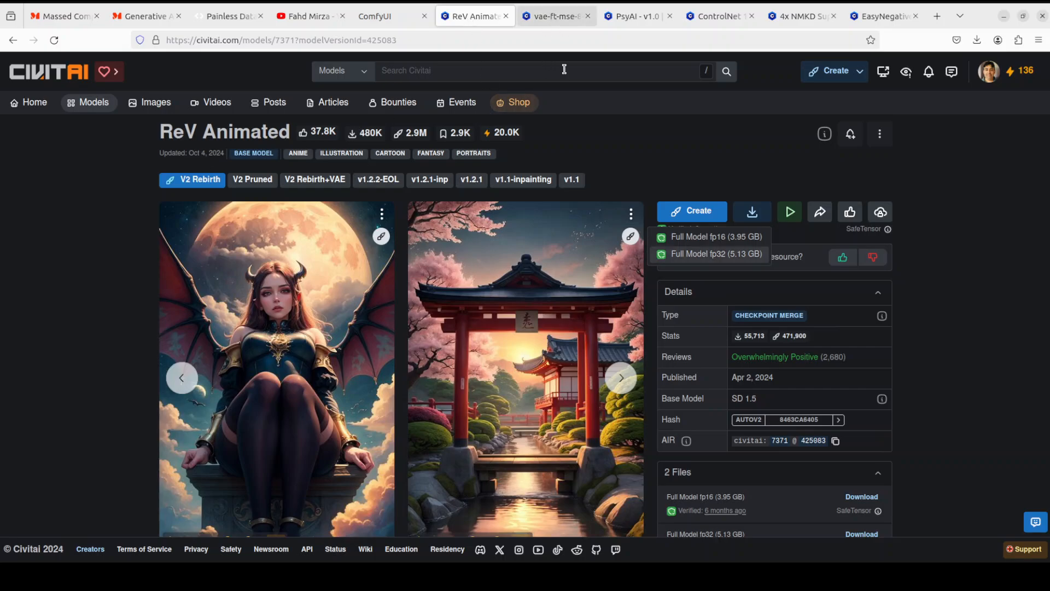
{"action": "left_click", "coordinate": [551, 18]}
{"action": "left_click", "coordinate": [629, 18]}
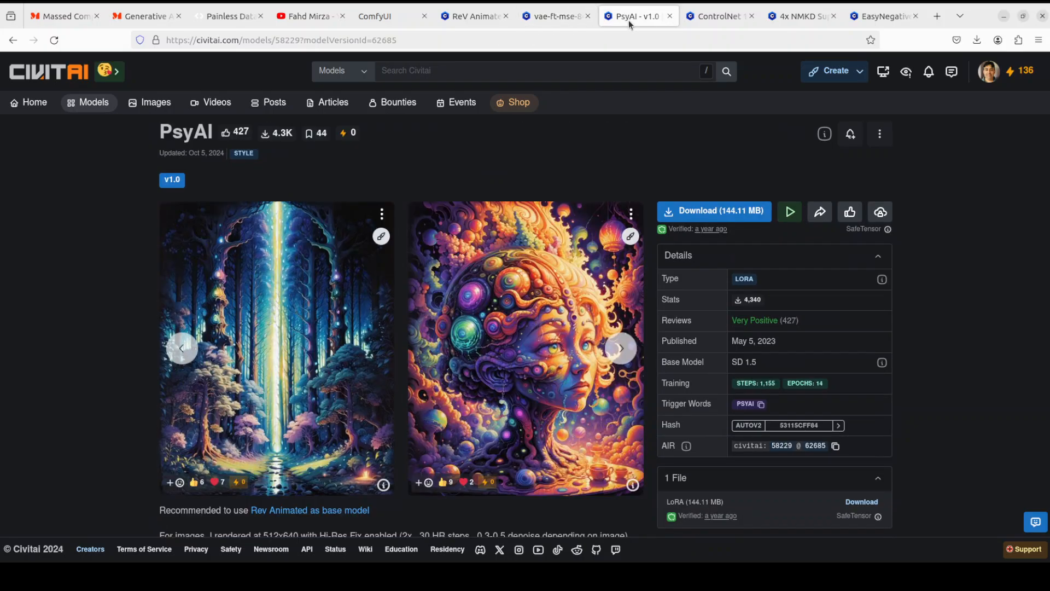
{"action": "left_click", "coordinate": [708, 18]}
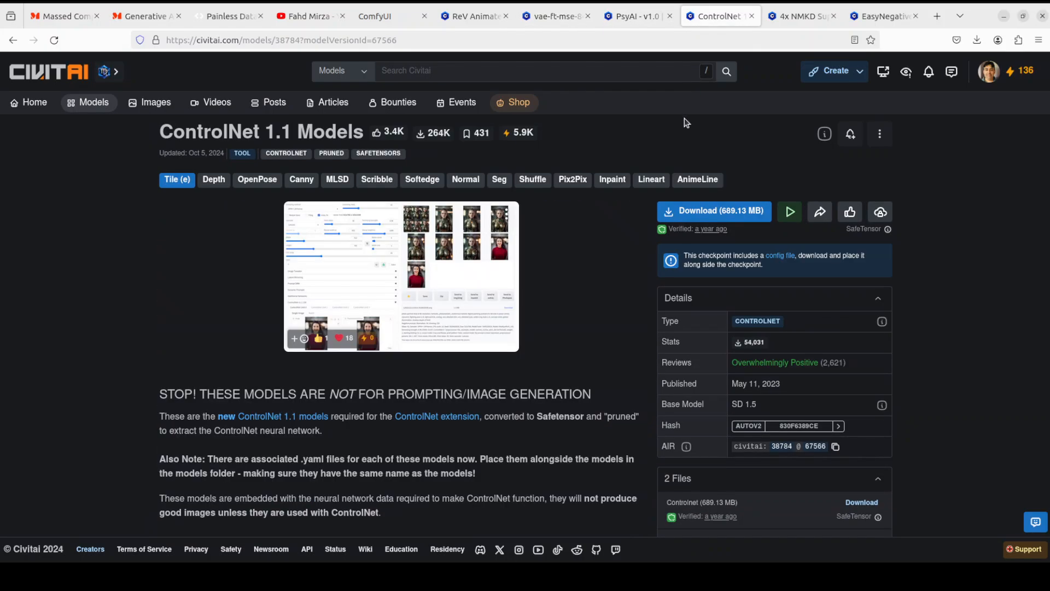
{"action": "left_click", "coordinate": [802, 18]}
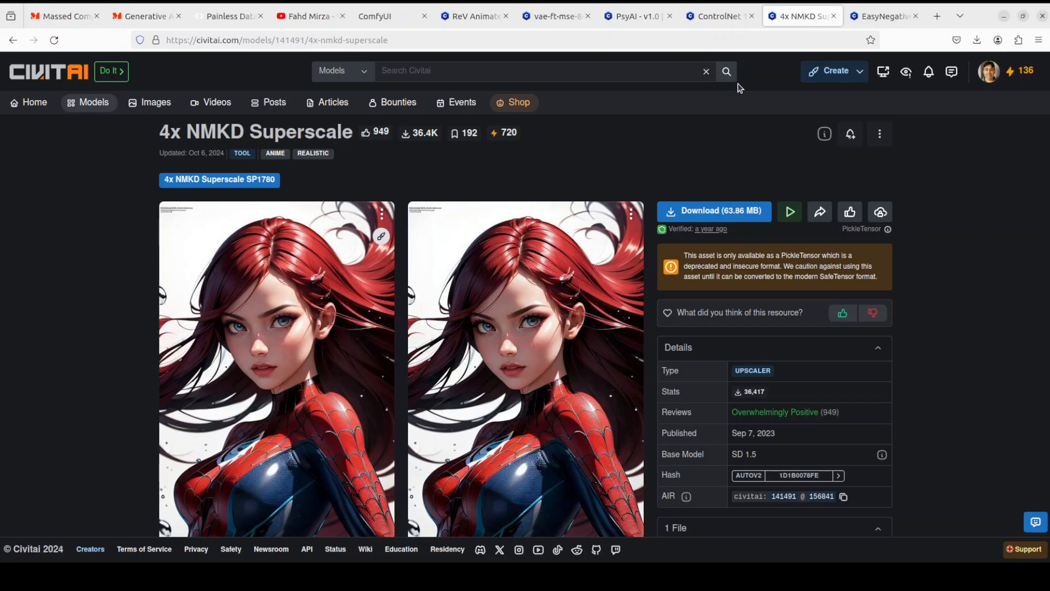
- View the YouTube channel's ComfyUI videos, the current ComfyUI graph, and the Massed Compute home and Generative AI Hacktober 2024 pages
{"action": "left_click", "coordinate": [309, 16]}
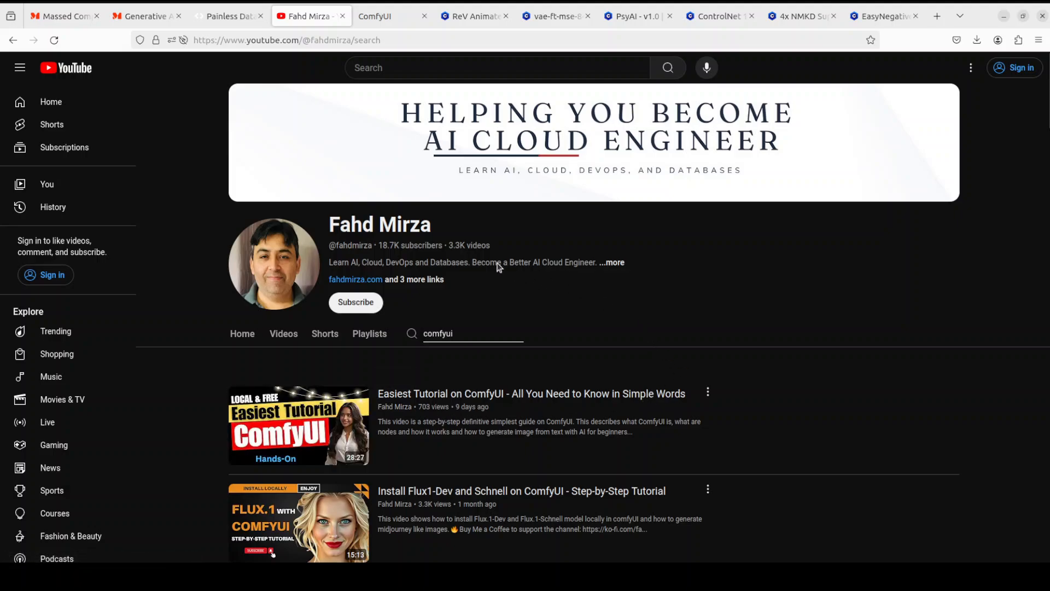
{"action": "left_click", "coordinate": [392, 20]}
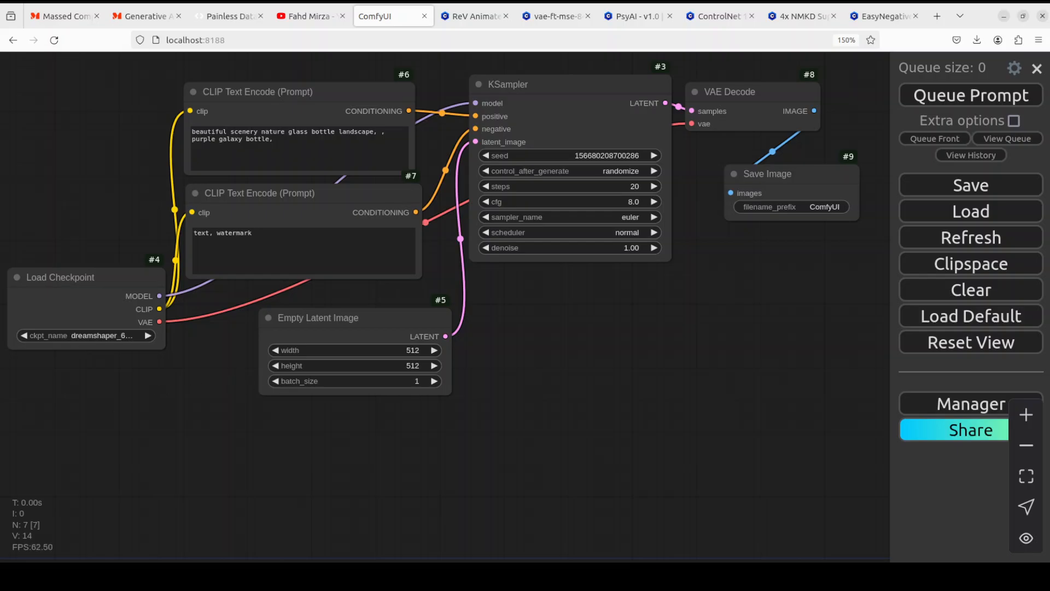
{"action": "left_click", "coordinate": [64, 16]}
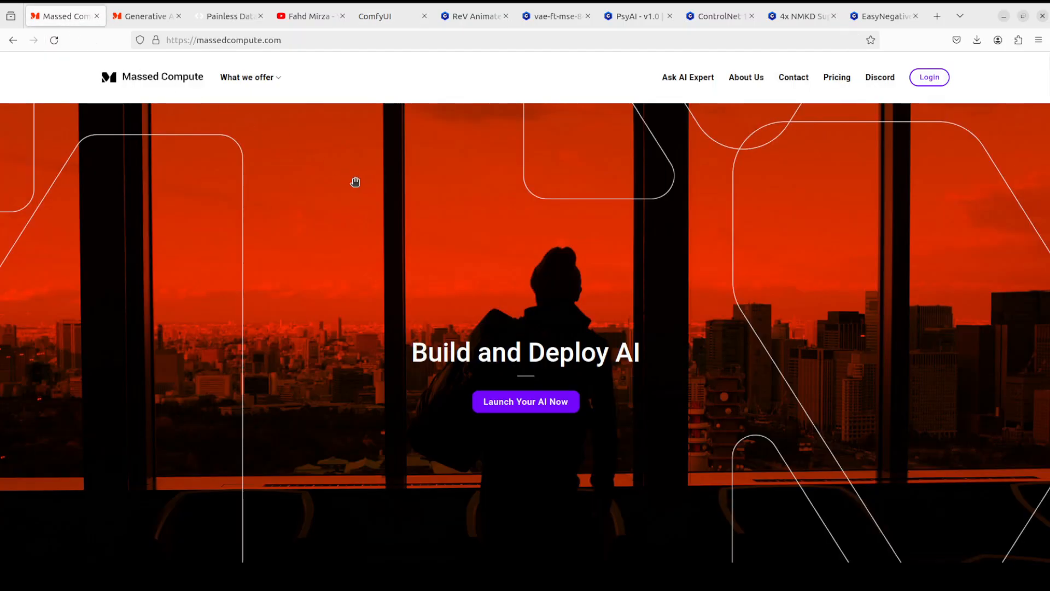
{"action": "left_click", "coordinate": [149, 17]}
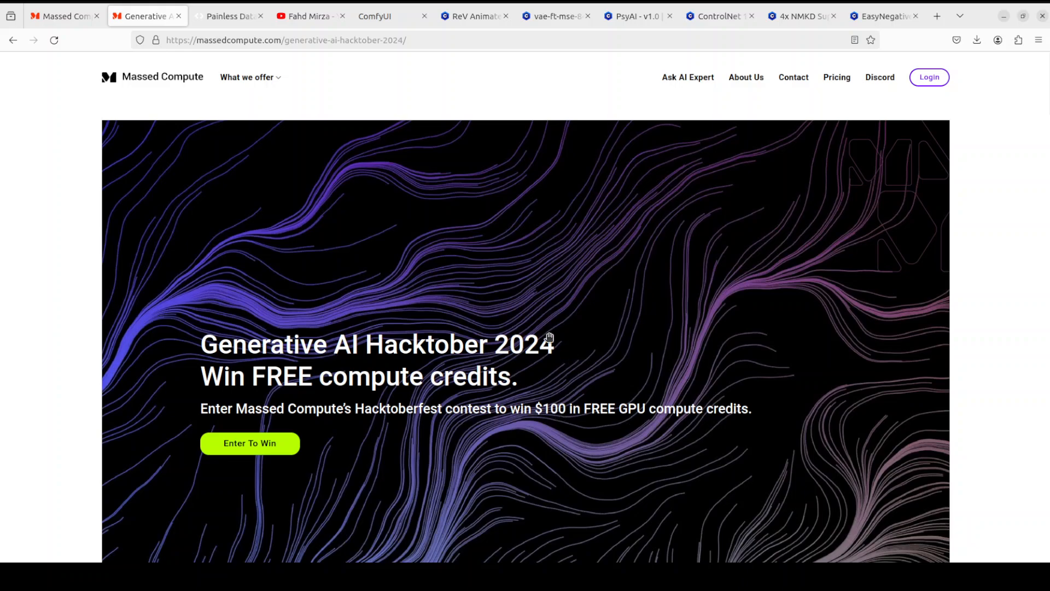
- Return to ComfyUI, set the Load Checkpoint node to revAnimated_v2Rebirth.safetensors, and move the node down to free space above it
{"action": "left_click", "coordinate": [385, 17]}
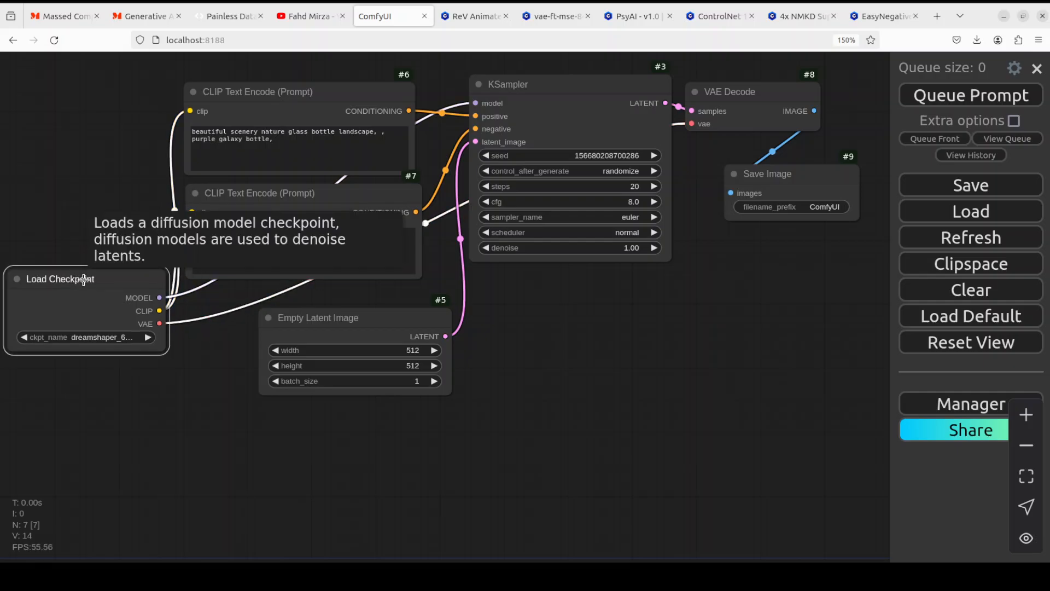
{"action": "left_click_drag", "start_coordinate": [82, 276], "coordinate": [84, 288]}
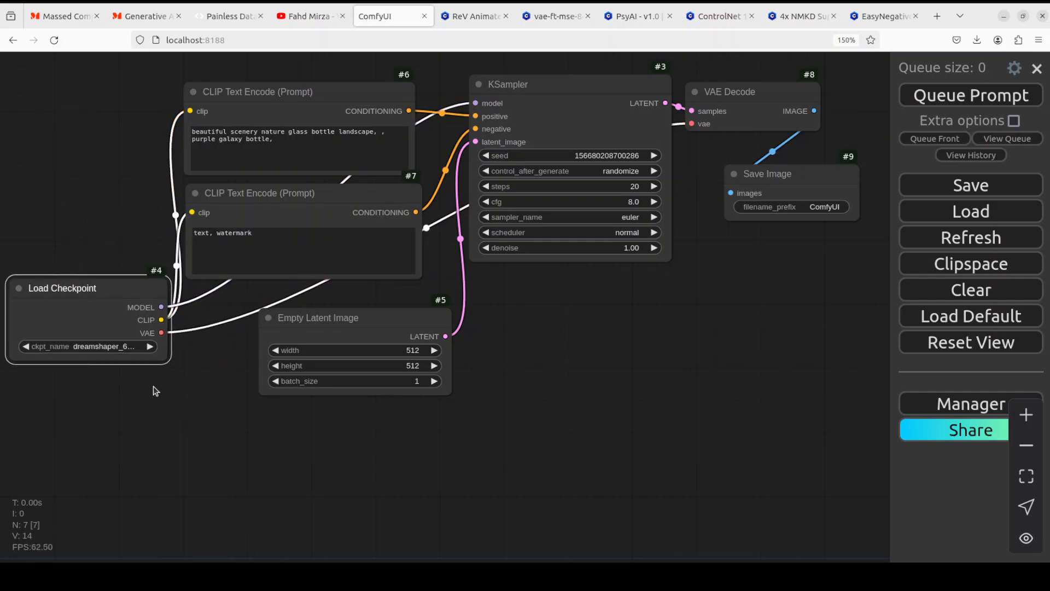
{"action": "left_click", "coordinate": [83, 347]}
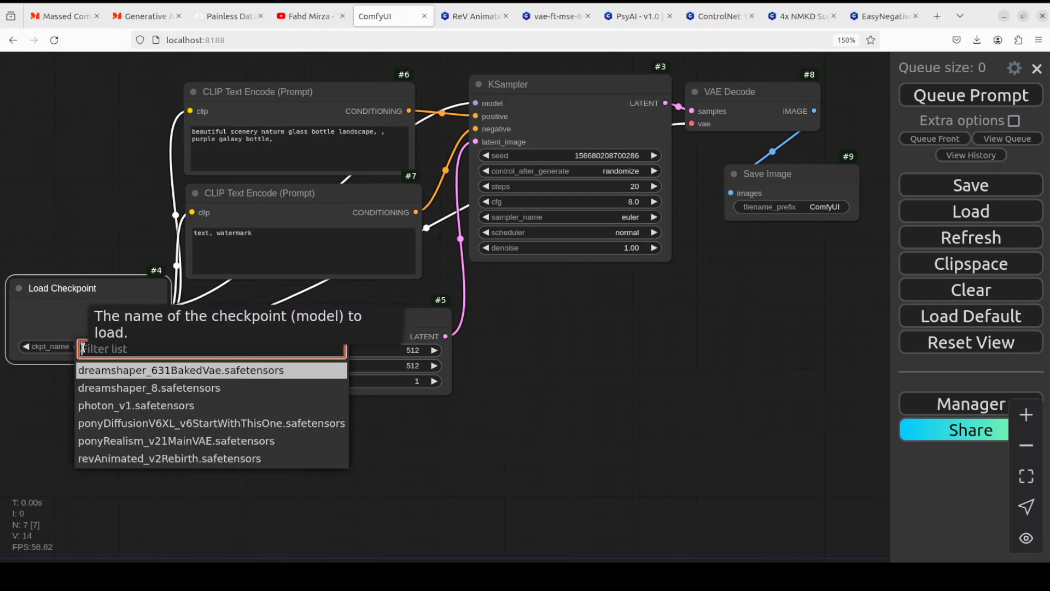
{"action": "left_click", "coordinate": [104, 459]}
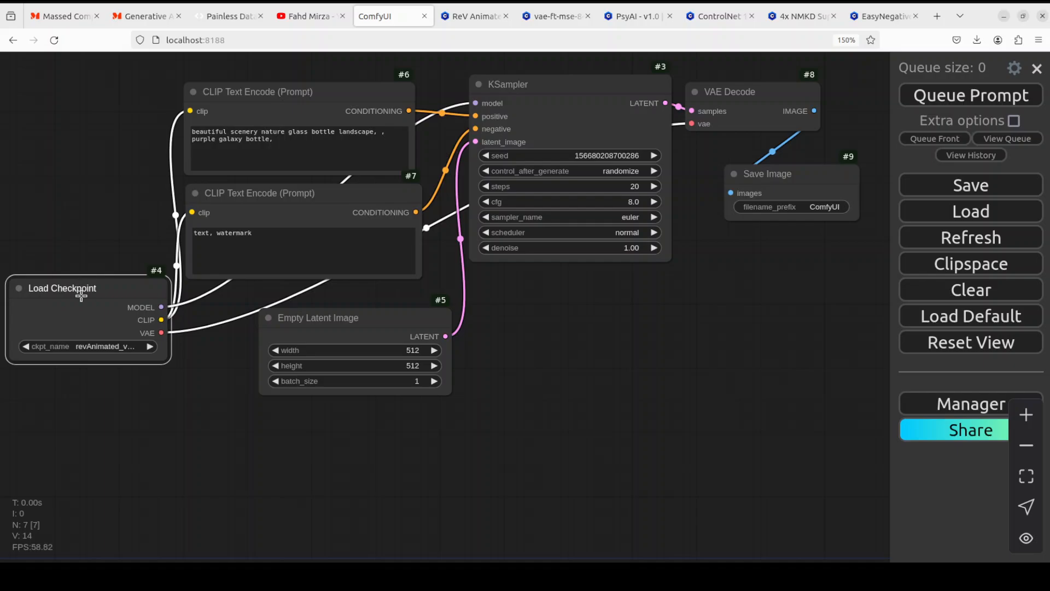
{"action": "left_click_drag", "start_coordinate": [82, 285], "coordinate": [92, 303]}
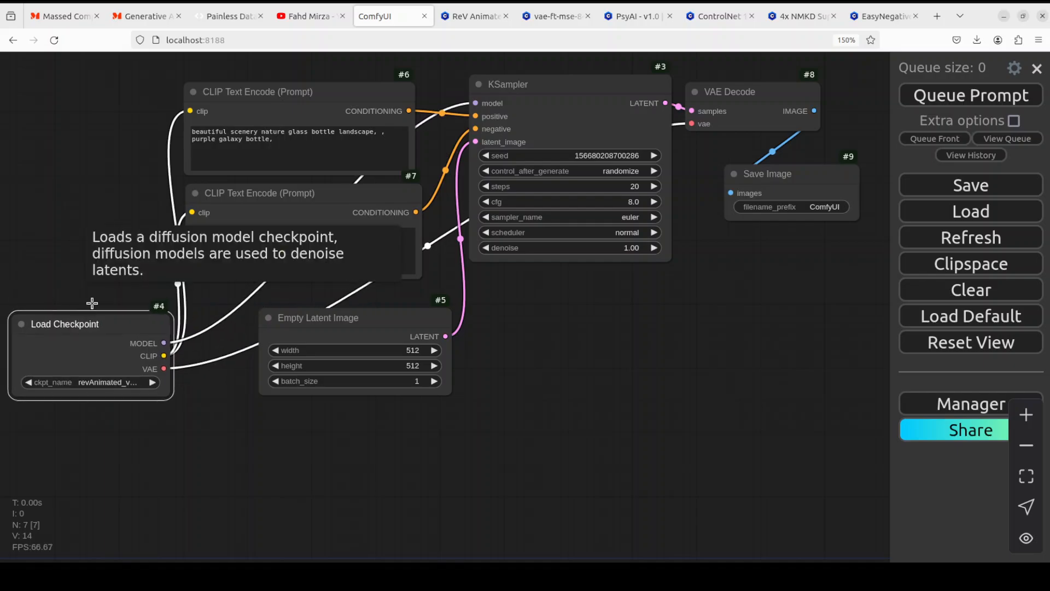
- Add a Load LoRA node, place it directly above Load Checkpoint, and narrow it to fit beside the CLIP Text Encode nodes
{"action": "double_click", "coordinate": [80, 263]}
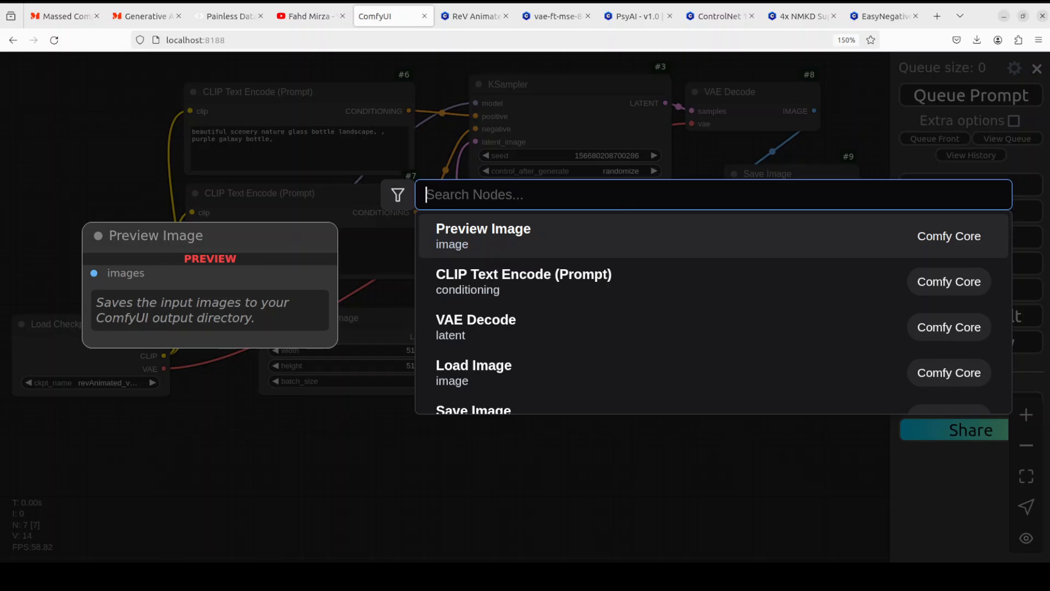
{"action": "type", "text": "load lora"}
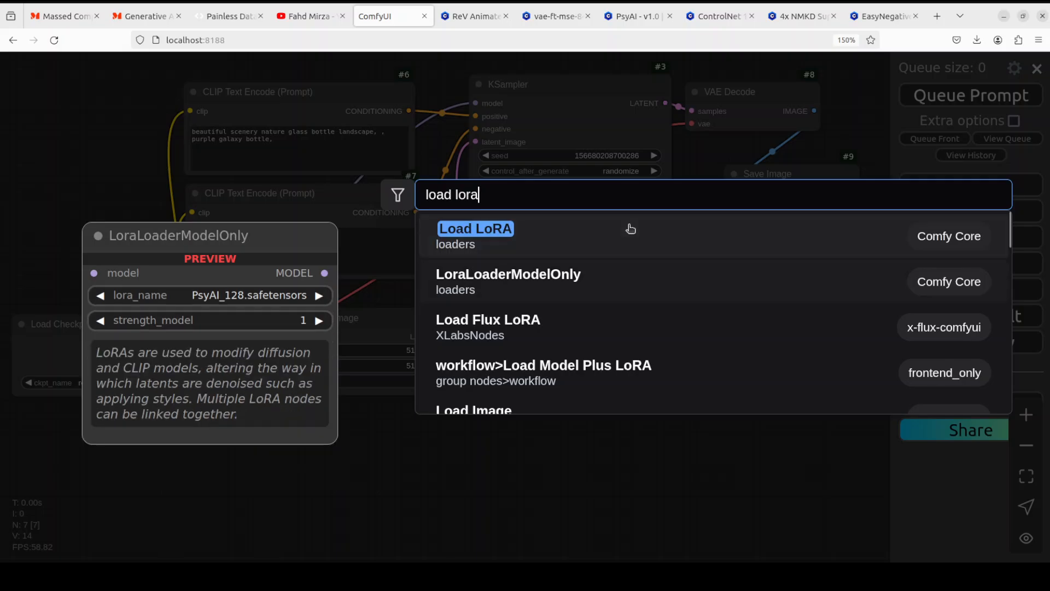
{"action": "left_click", "coordinate": [585, 232]}
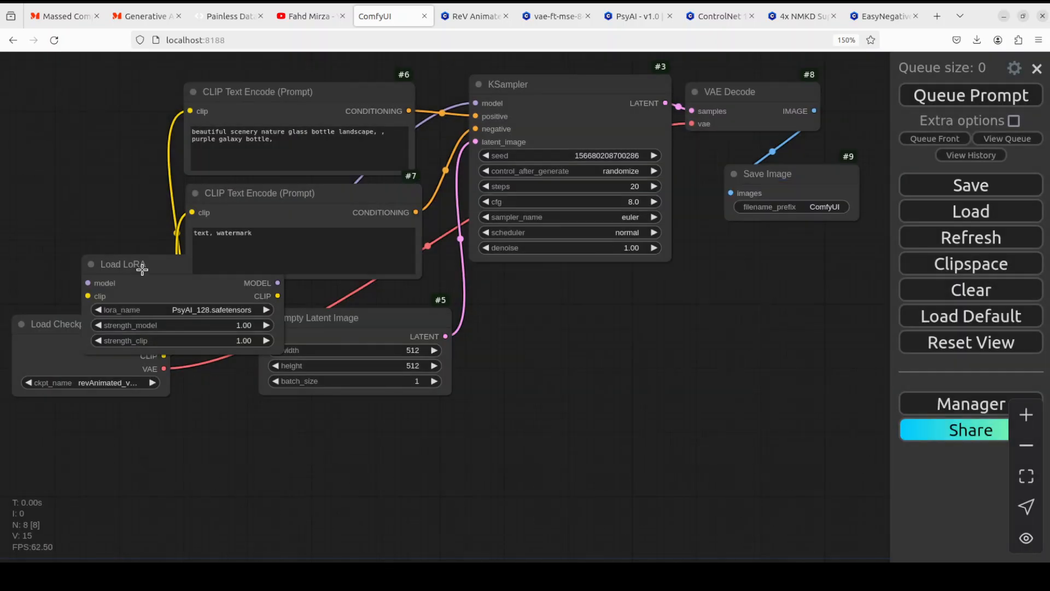
{"action": "left_click_drag", "start_coordinate": [139, 267], "coordinate": [81, 210]}
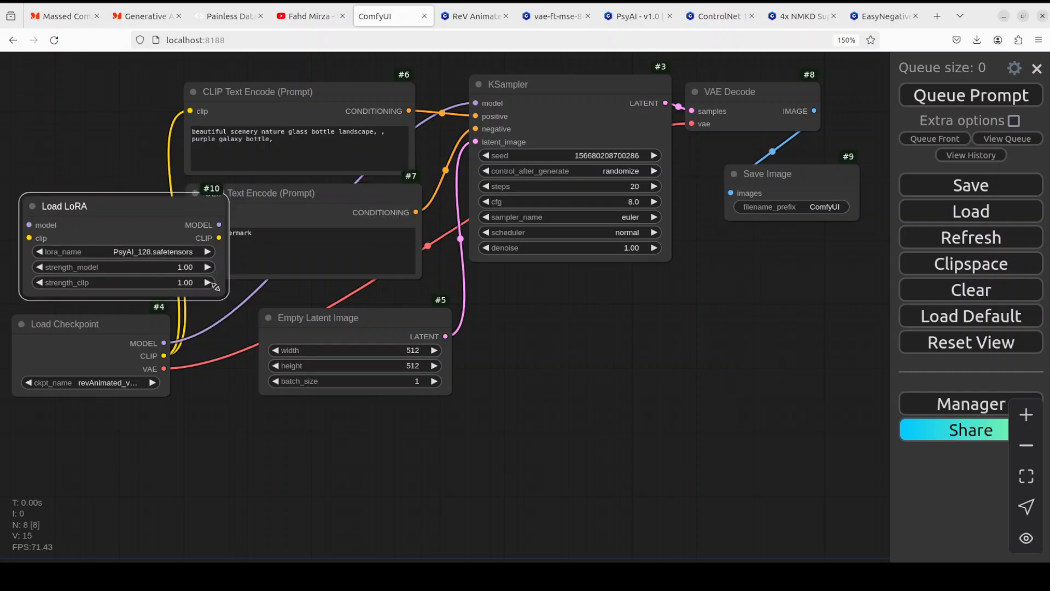
{"action": "left_click_drag", "start_coordinate": [224, 294], "coordinate": [175, 269]}
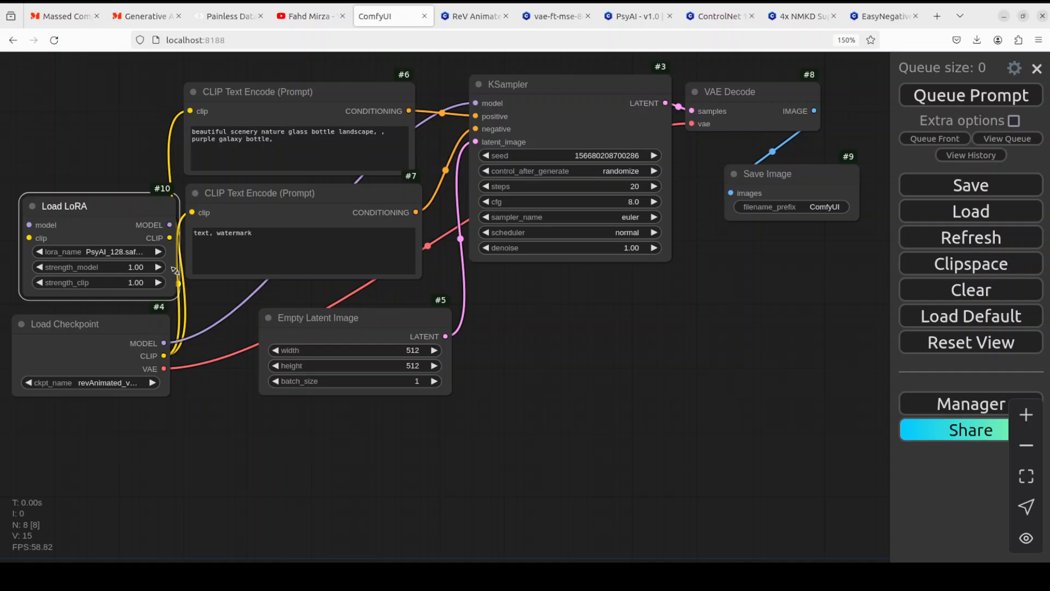
- Choose PsyAI_128.safetensors in the Load LoRA node and shift both CLIP Text Encode nodes slightly right to make room beside it
{"action": "left_click", "coordinate": [114, 252]}
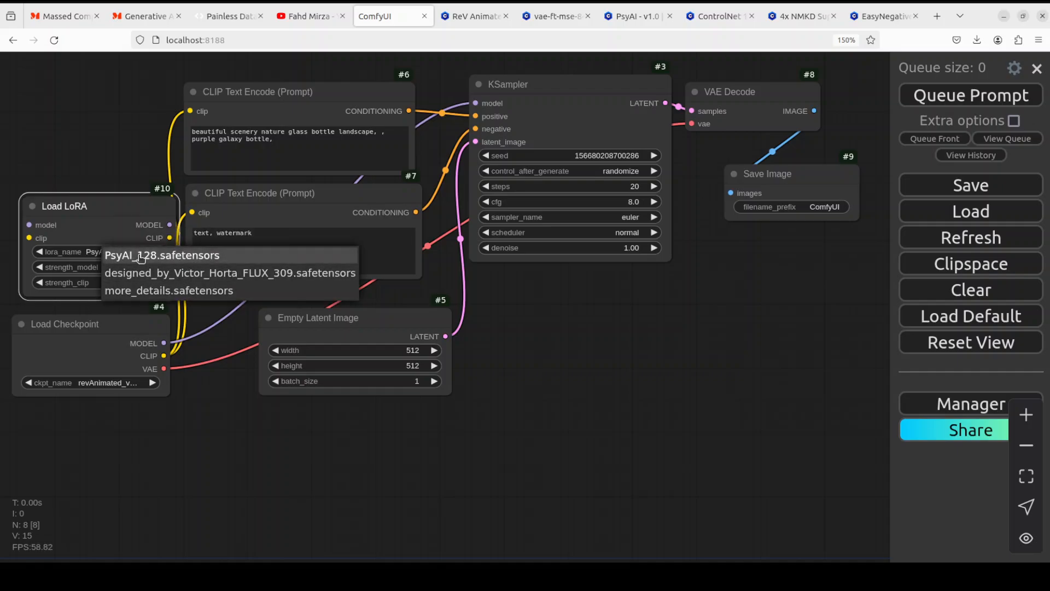
{"action": "left_click", "coordinate": [137, 256]}
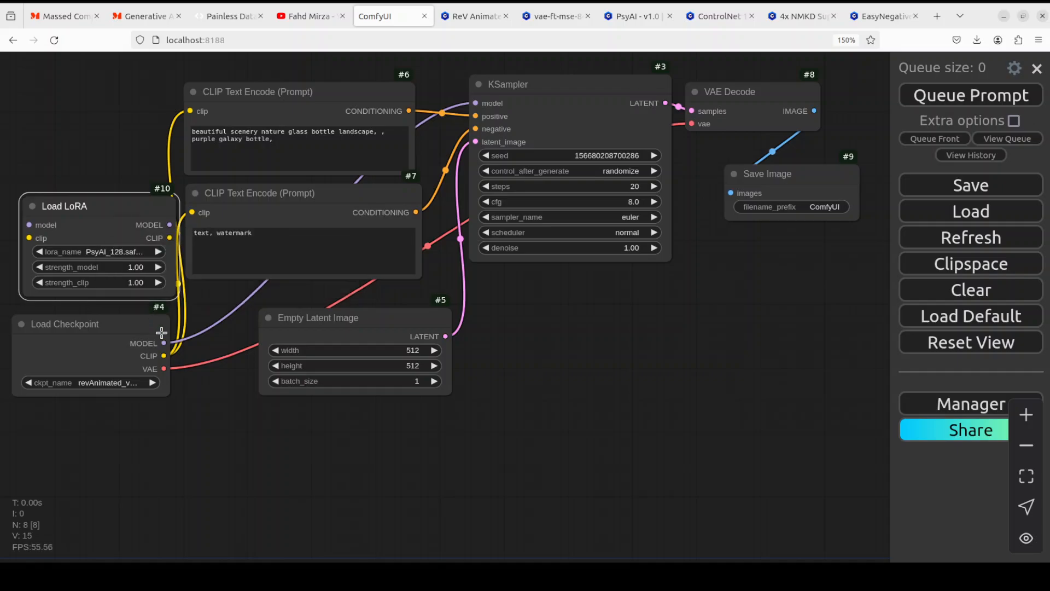
{"action": "left_click", "coordinate": [116, 254]}
{"action": "left_click", "coordinate": [163, 256]}
{"action": "left_click_drag", "start_coordinate": [261, 91], "coordinate": [283, 87]}
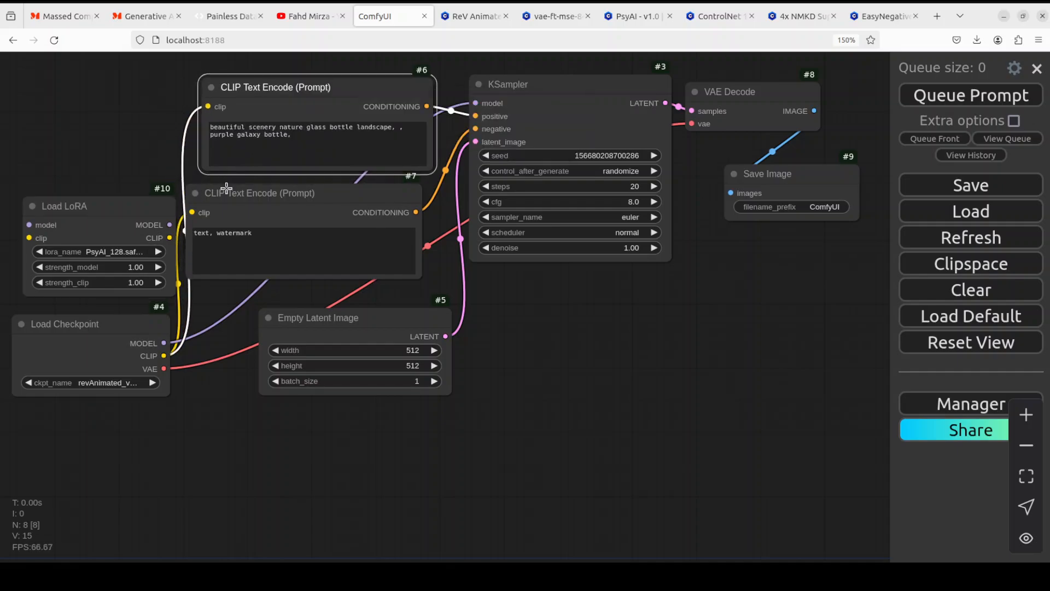
{"action": "left_click_drag", "start_coordinate": [229, 188], "coordinate": [253, 186]}
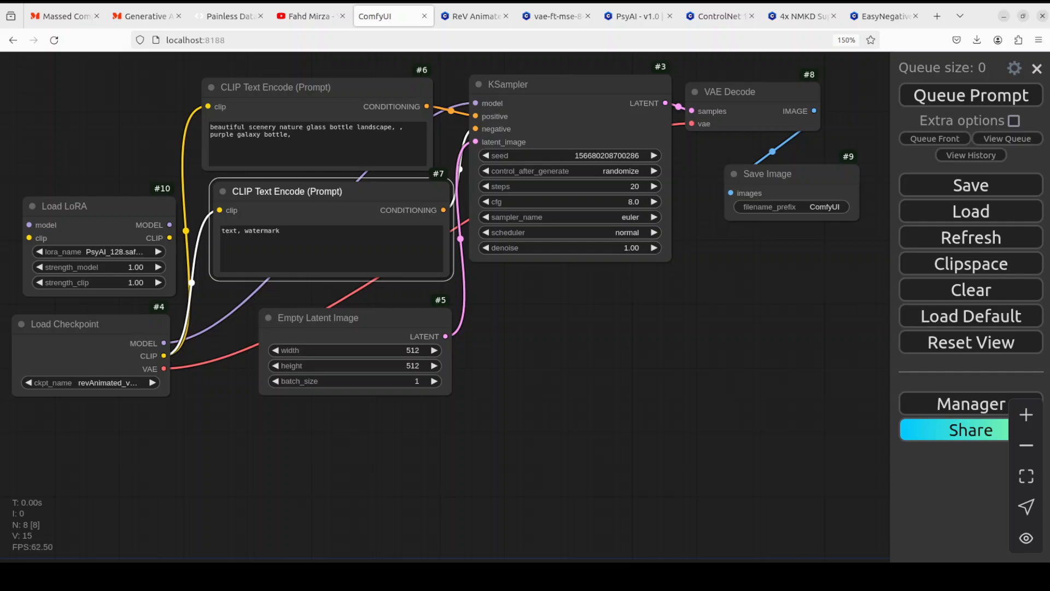
- Route the checkpoint's model through Load LoRA to the KSampler, and redirect its clip output from both prompt nodes to Load LoRA
{"action": "left_click_drag", "start_coordinate": [475, 103], "coordinate": [28, 225]}
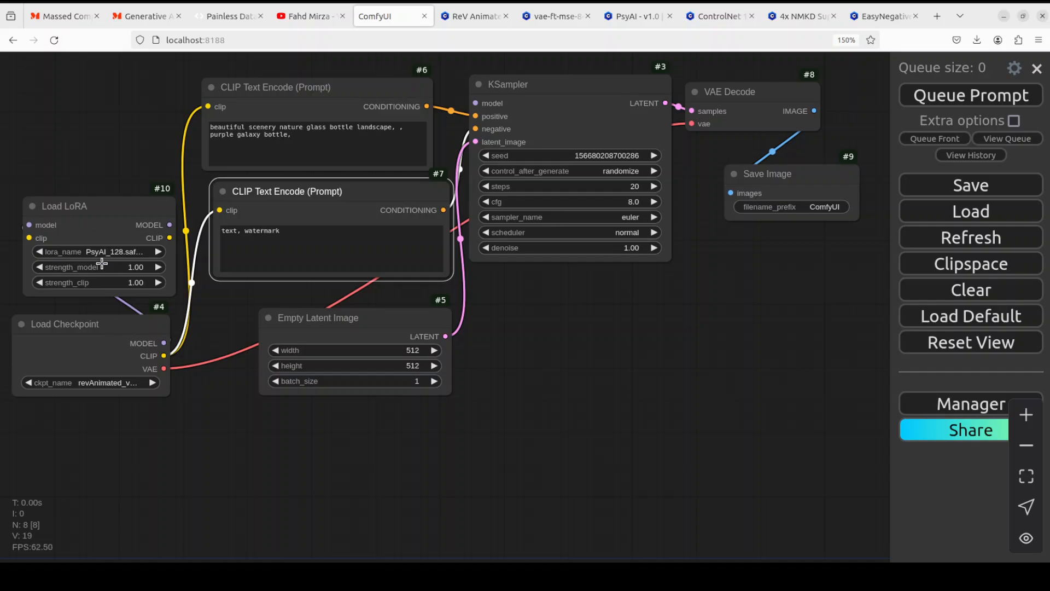
{"action": "left_click_drag", "start_coordinate": [98, 201], "coordinate": [96, 190]}
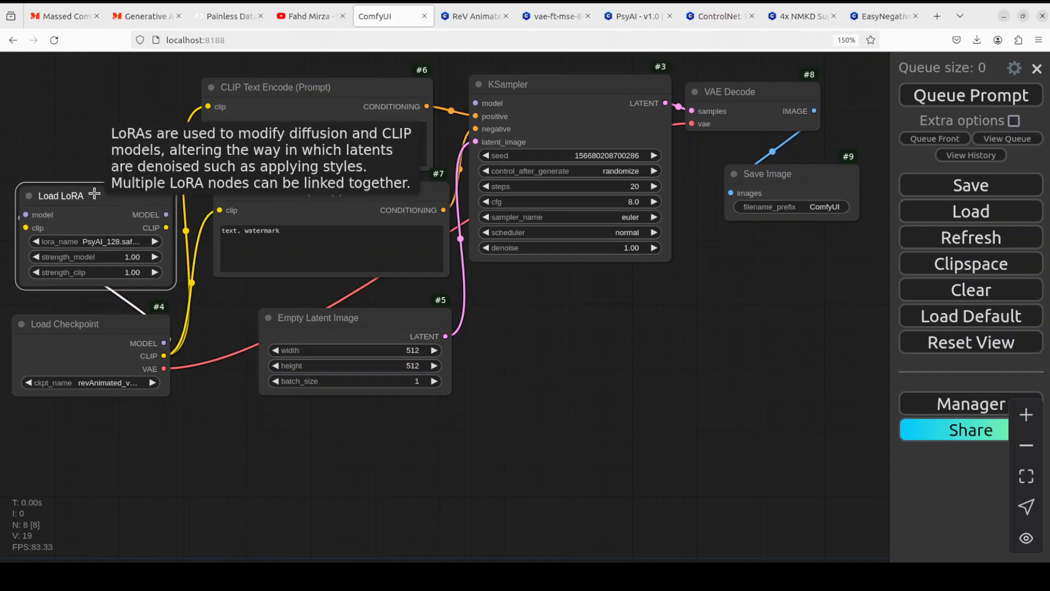
{"action": "left_click_drag", "start_coordinate": [179, 213], "coordinate": [473, 104]}
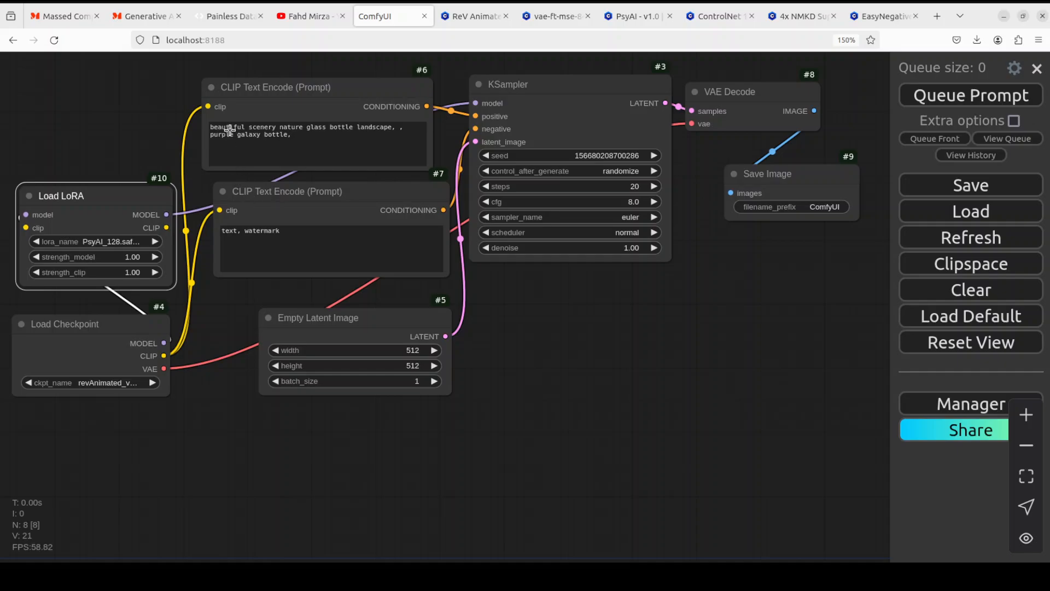
{"action": "left_click_drag", "start_coordinate": [211, 105], "coordinate": [206, 252]}
{"action": "left_click_drag", "start_coordinate": [219, 210], "coordinate": [24, 227]}
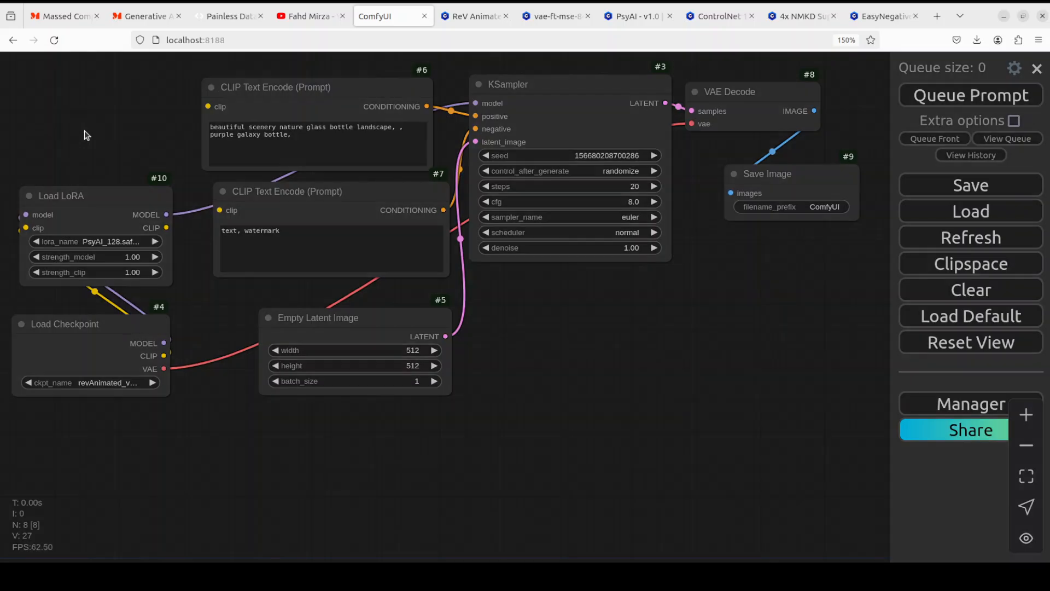
- Add a CLIP Set Last Layer node, place it above Load LoRA, and narrow it to fit beside the prompt nodes
{"action": "double_click", "coordinate": [87, 135]}
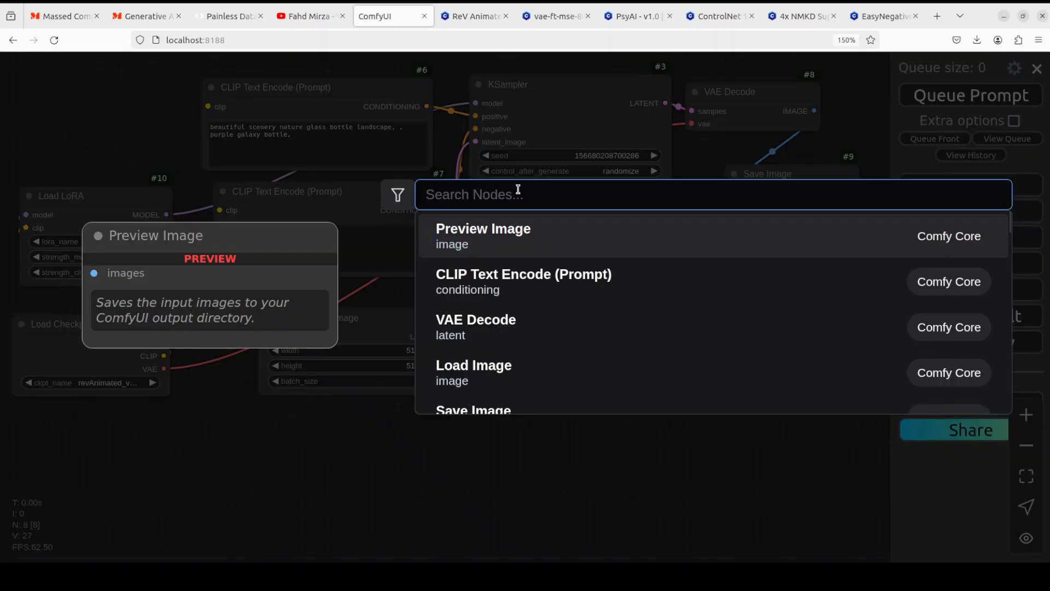
{"action": "type", "text": "cl"}
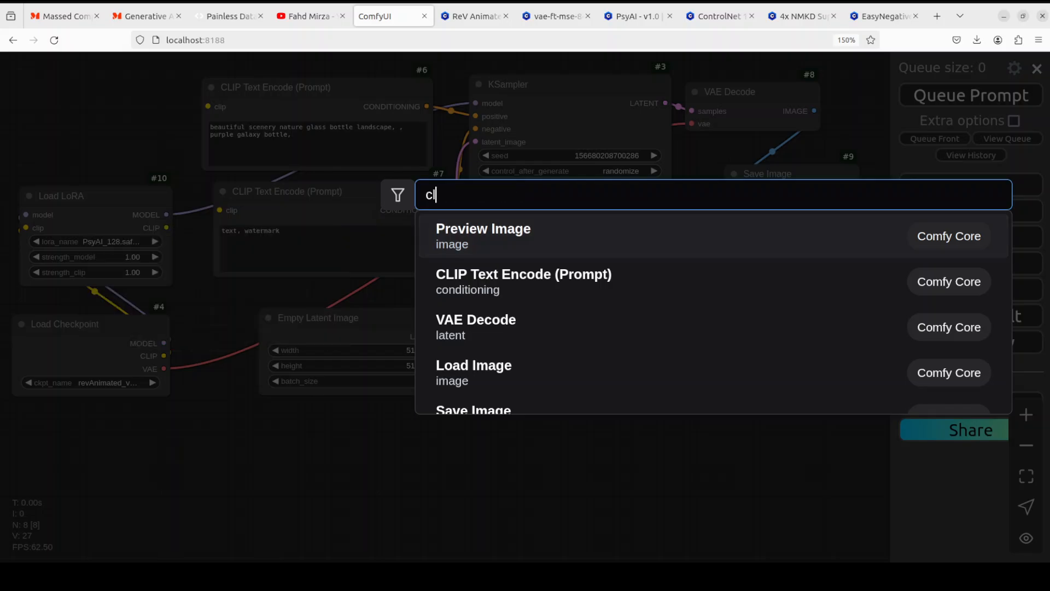
{"action": "type", "text": "ip se"}
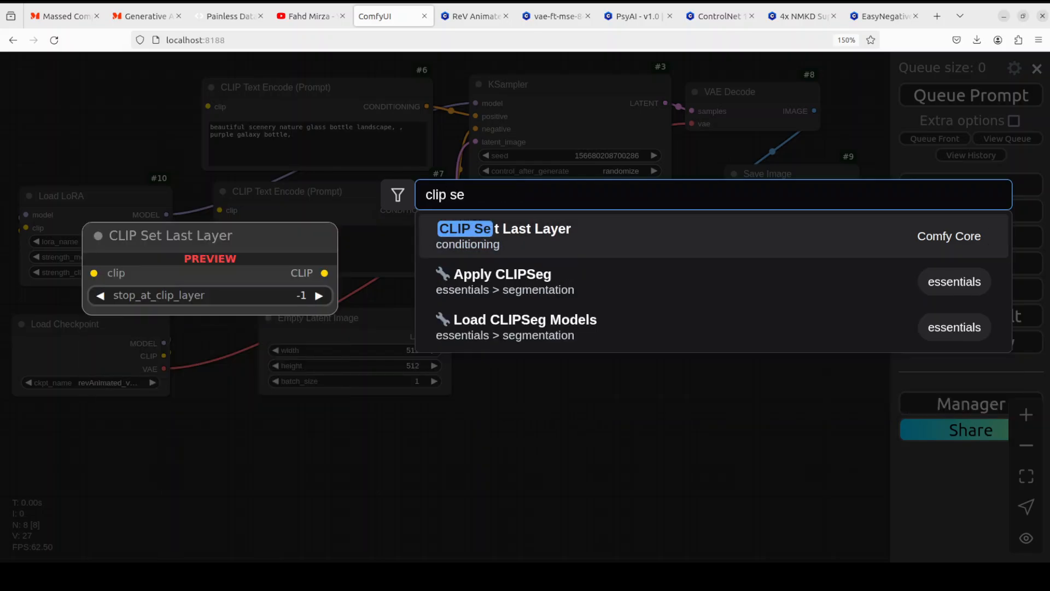
{"action": "left_click", "coordinate": [577, 231]}
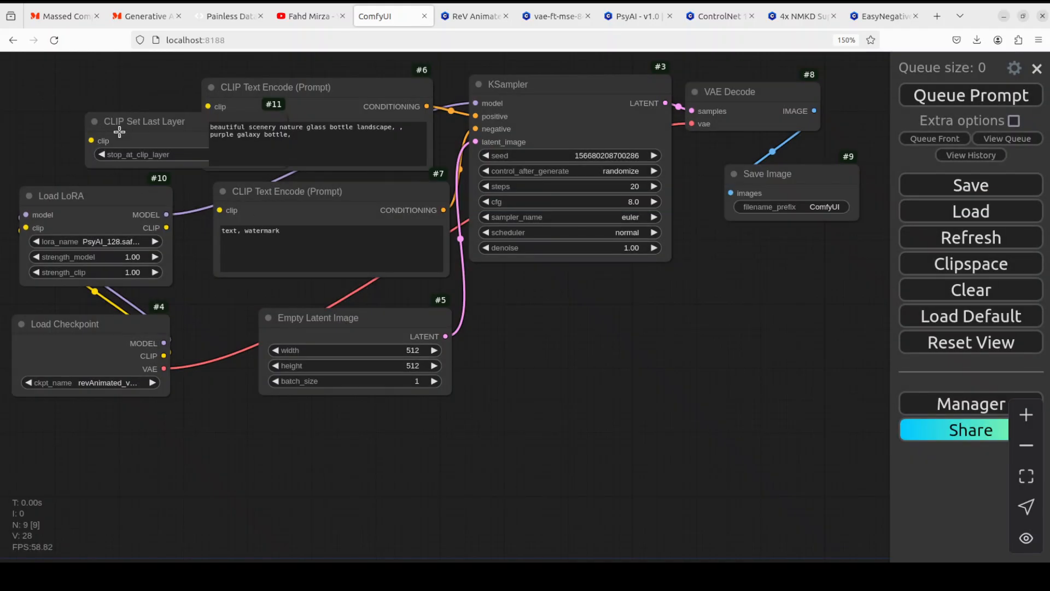
{"action": "left_click_drag", "start_coordinate": [145, 120], "coordinate": [79, 105]}
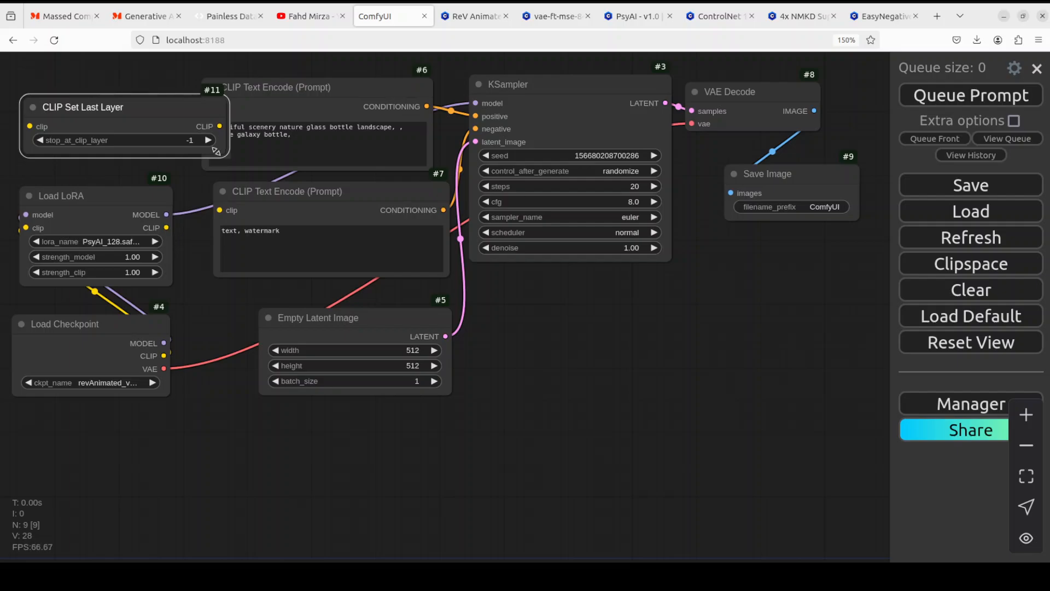
{"action": "left_click_drag", "start_coordinate": [215, 151], "coordinate": [176, 153]}
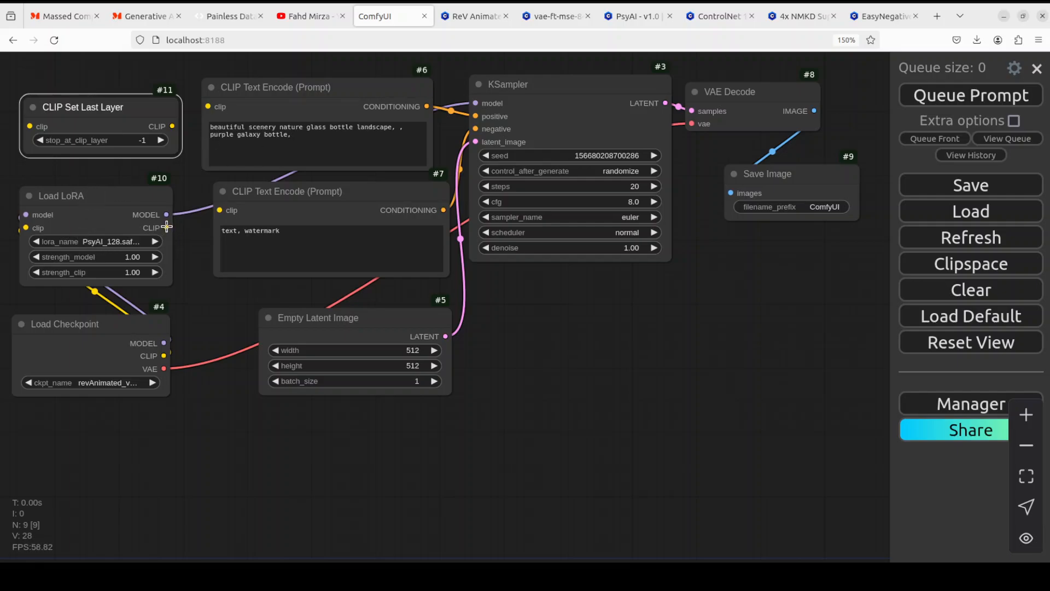
- Connect Load LoRA's clip output to CLIP Set Last Layer, and that node's output to both CLIP Text Encode nodes
{"action": "left_click_drag", "start_coordinate": [166, 226], "coordinate": [31, 126]}
{"action": "left_click_drag", "start_coordinate": [127, 107], "coordinate": [219, 210]}
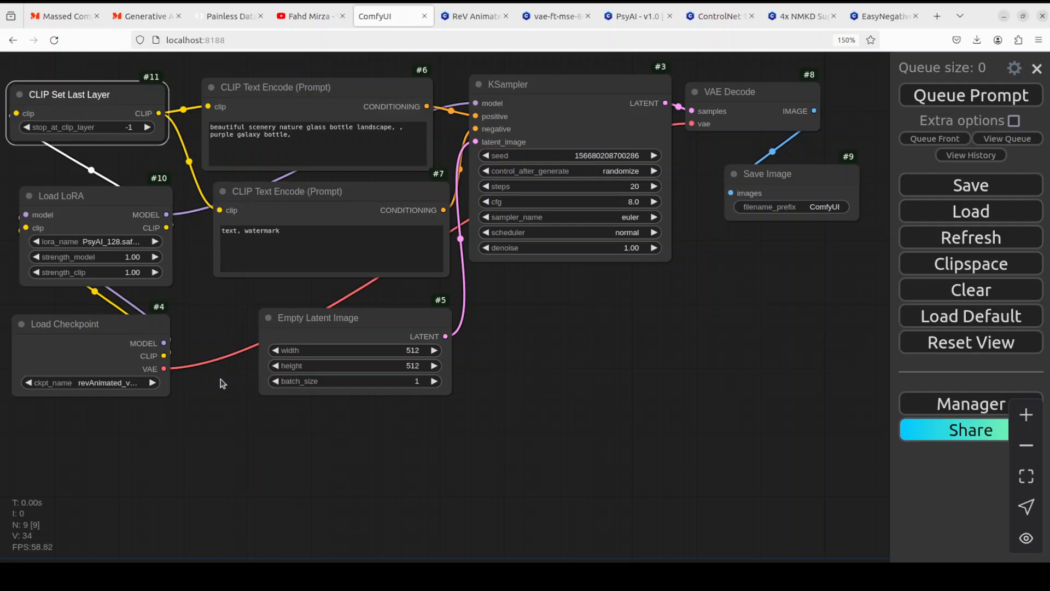
{"action": "left_click_drag", "start_coordinate": [145, 196], "coordinate": [145, 200]}
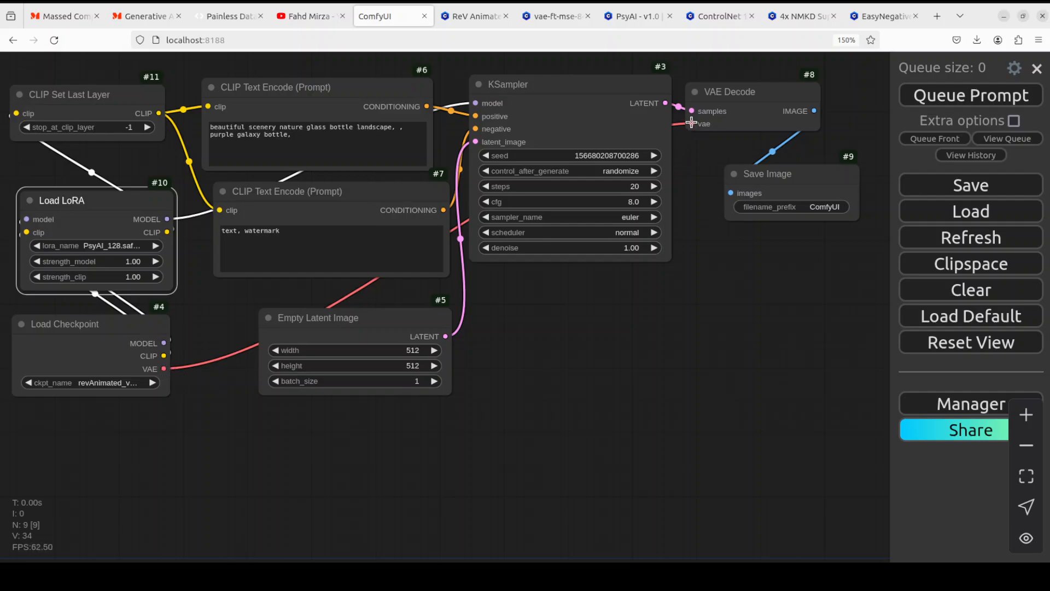
- Disconnect the checkpoint's VAE from VAE Decode and add a Load VAE node below Load Checkpoint
{"action": "left_click_drag", "start_coordinate": [691, 123], "coordinate": [163, 363]}
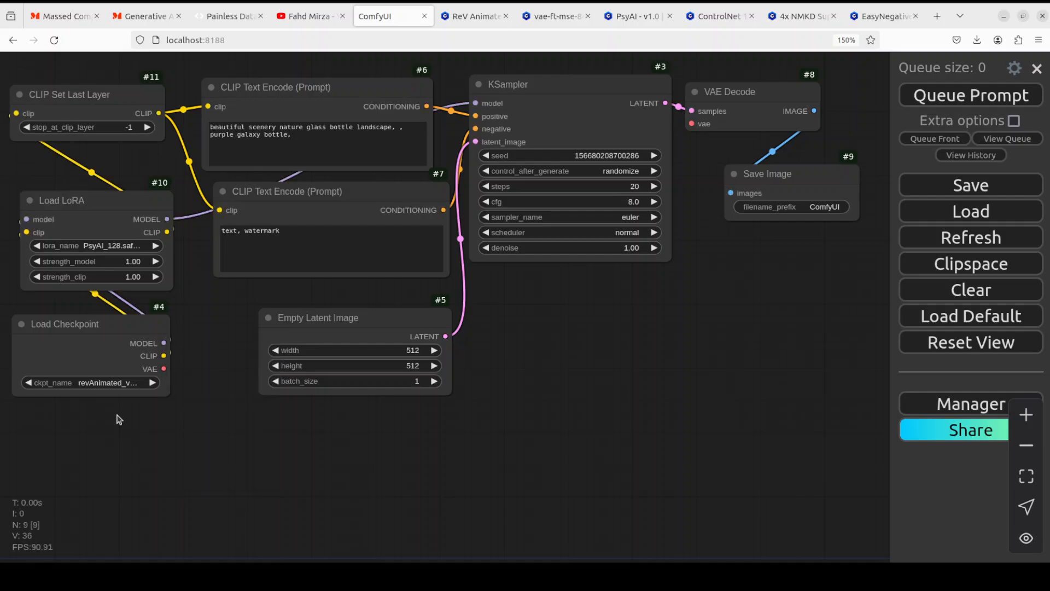
{"action": "double_click", "coordinate": [119, 420]}
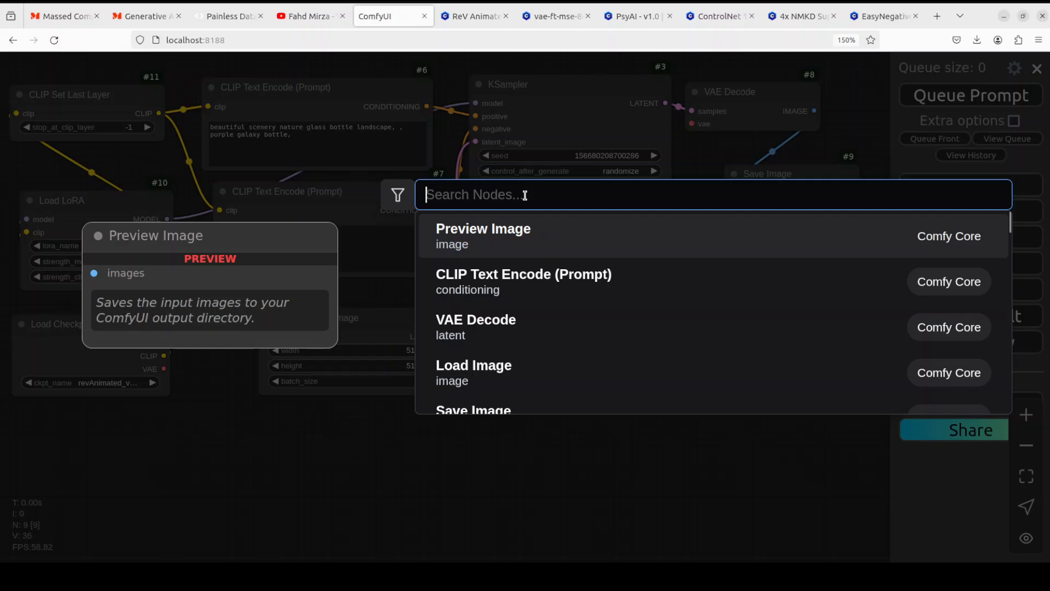
{"action": "type", "text": "lao"}
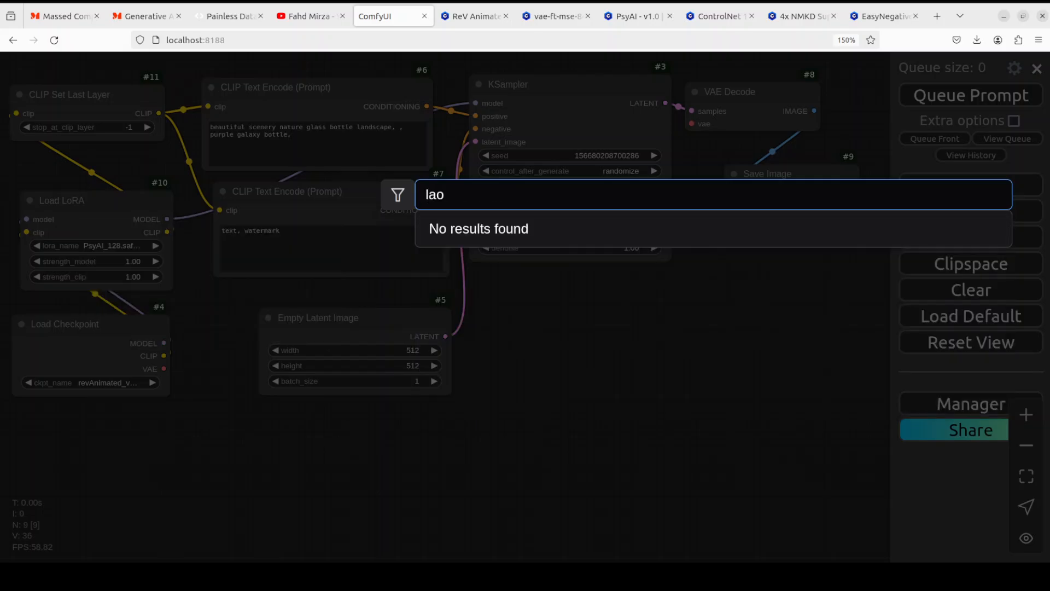
{"action": "key", "text": "BackSpace"}
{"action": "type", "text": "oad vae"}
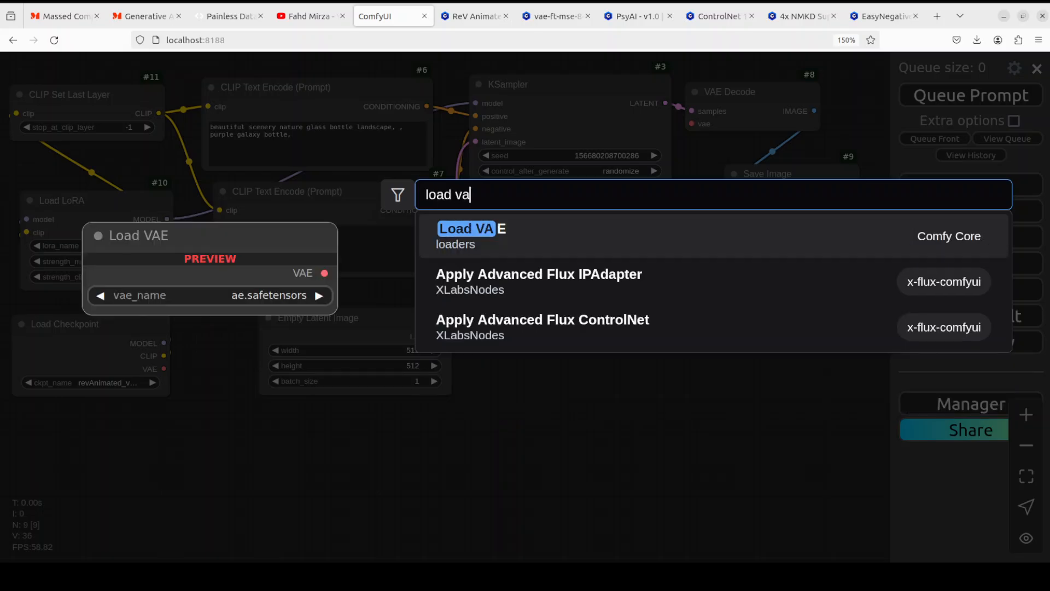
{"action": "left_click", "coordinate": [484, 237]}
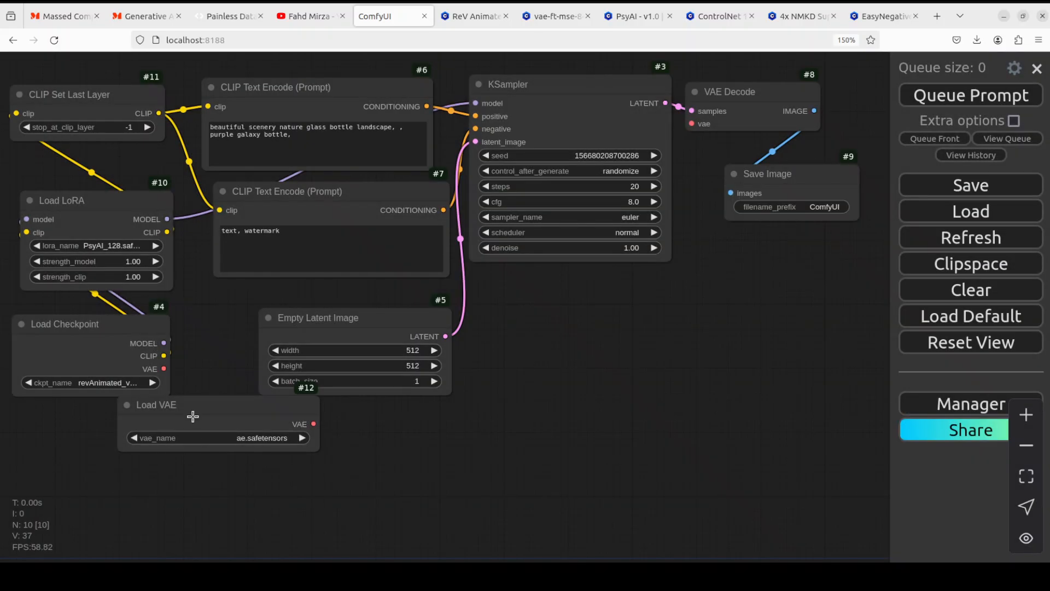
{"action": "left_click_drag", "start_coordinate": [153, 424], "coordinate": [138, 425]}
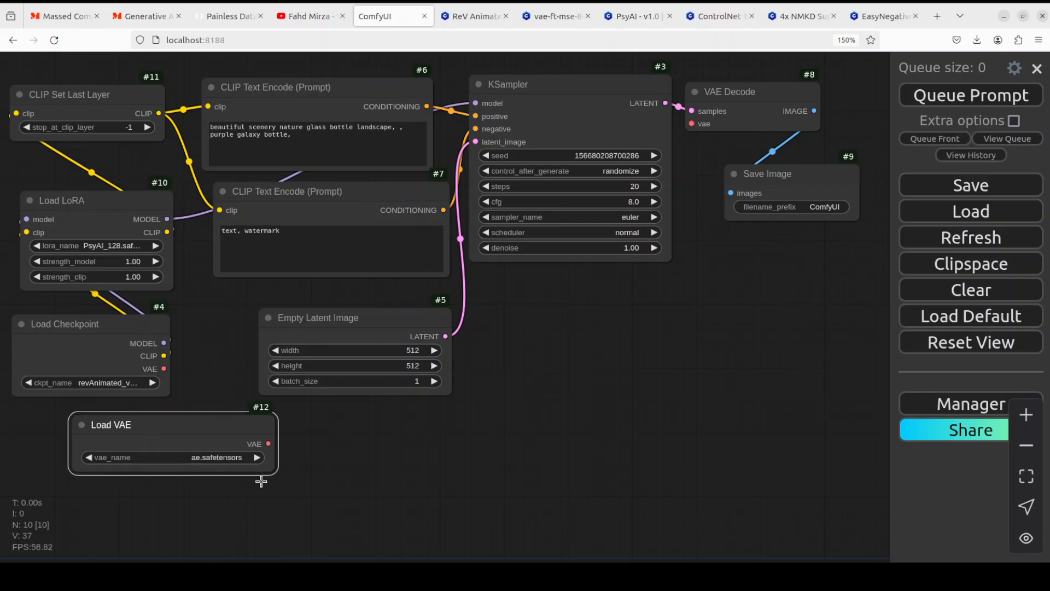
- Choose vaeFtMse840000EmaPruned_vaeFtMse840k.safetensors in Load VAE and connect its output to the VAE Decode node's vae input
{"action": "left_click", "coordinate": [226, 461]}
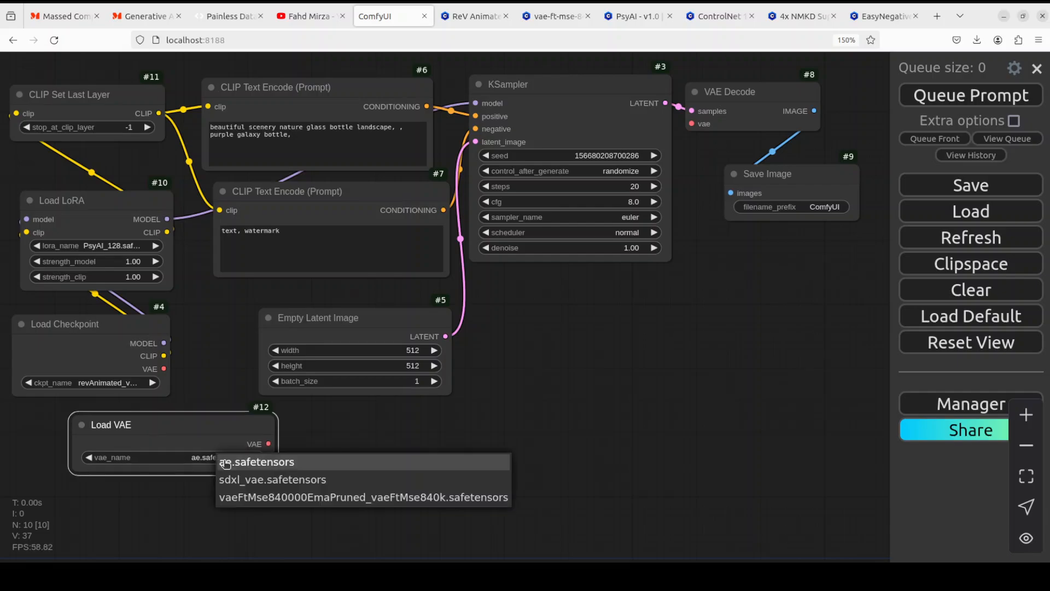
{"action": "left_click", "coordinate": [298, 499]}
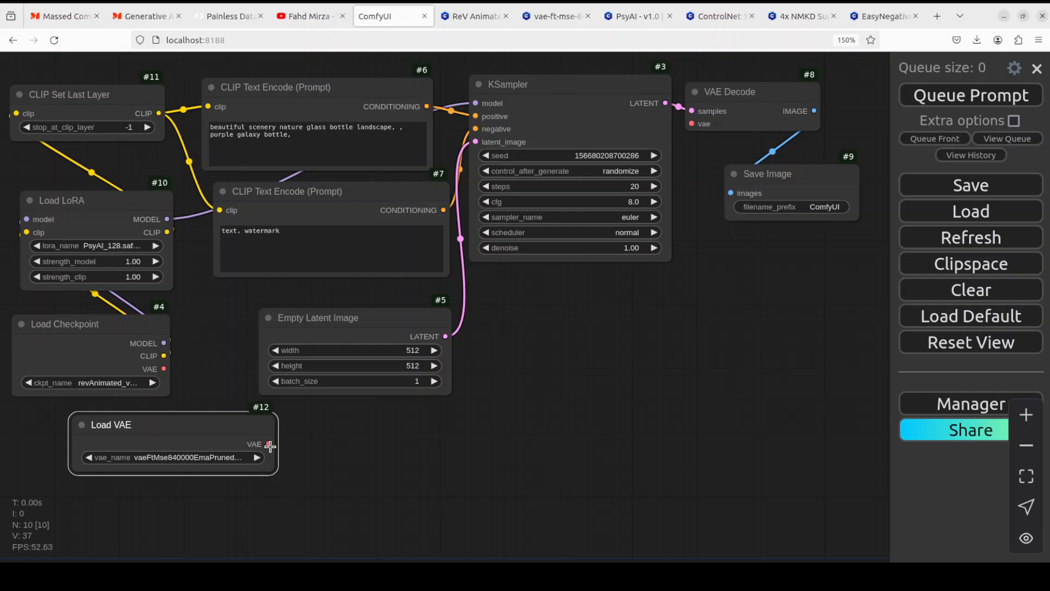
{"action": "left_click_drag", "start_coordinate": [270, 446], "coordinate": [692, 124]}
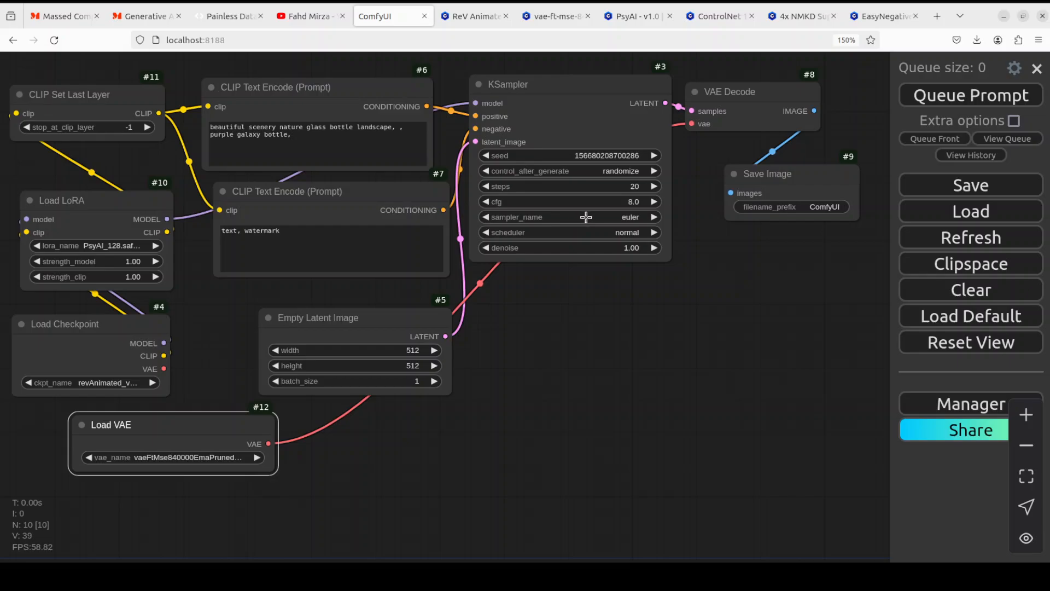
- Align Load VAE beneath Load Checkpoint, narrow it to a similar width, and shift Empty Latent Image slightly down and left
{"action": "left_click_drag", "start_coordinate": [183, 416], "coordinate": [128, 418]}
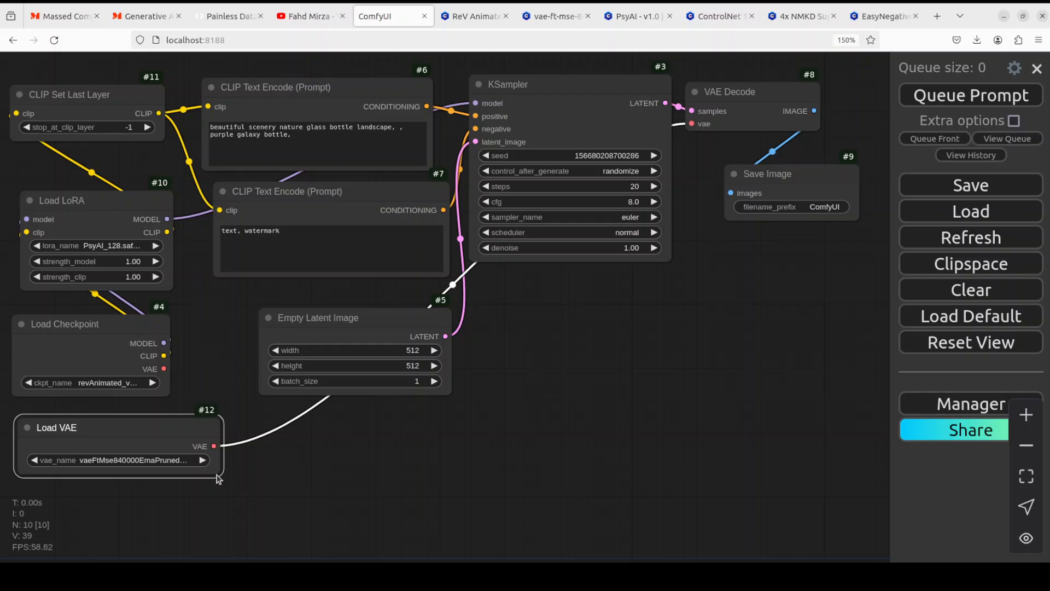
{"action": "left_click_drag", "start_coordinate": [178, 448], "coordinate": [183, 459]}
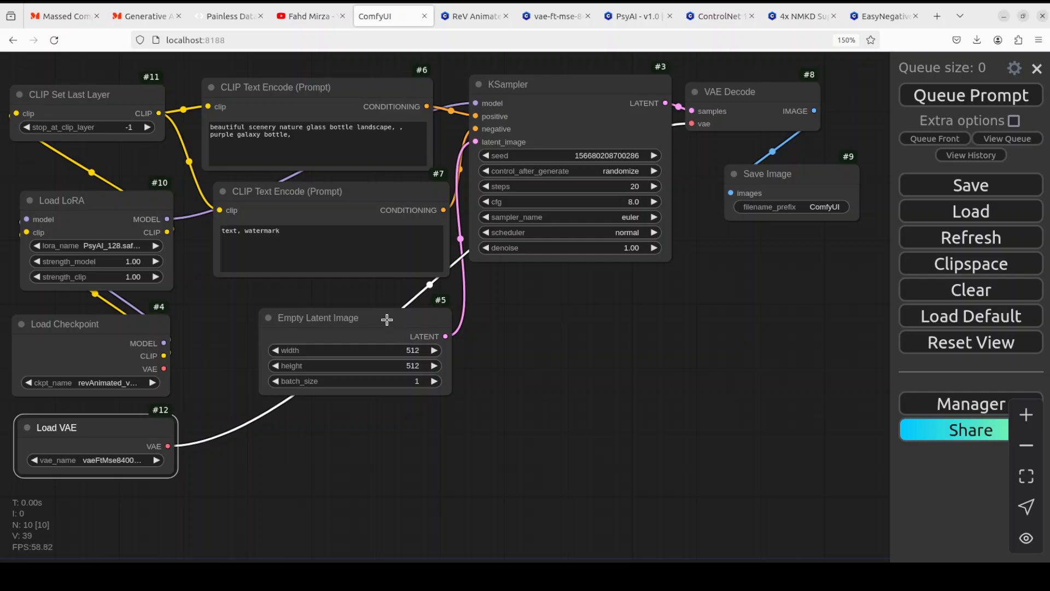
{"action": "left_click_drag", "start_coordinate": [386, 312], "coordinate": [357, 334]}
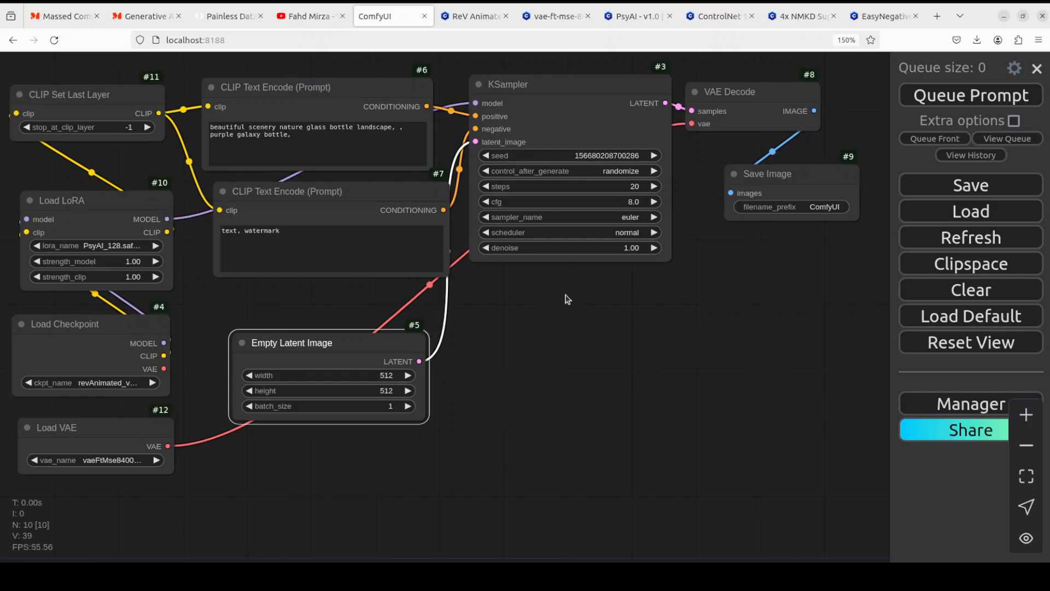
- Add an Ultimate SD Upscale node and move it up over the KSampler so that all its settings are in view
{"action": "double_click", "coordinate": [539, 299]}
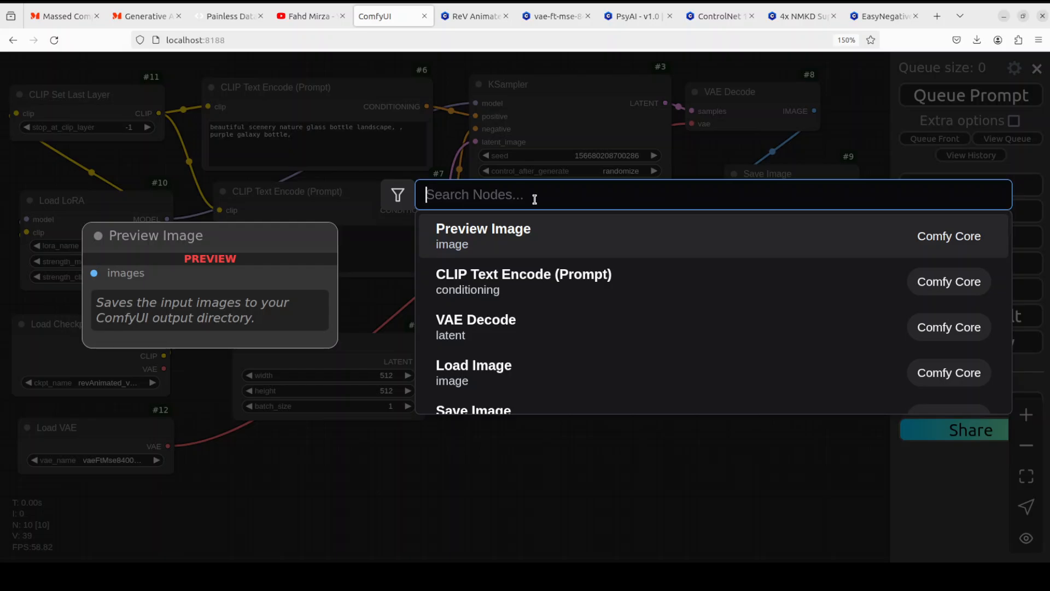
{"action": "type", "text": "ultim"}
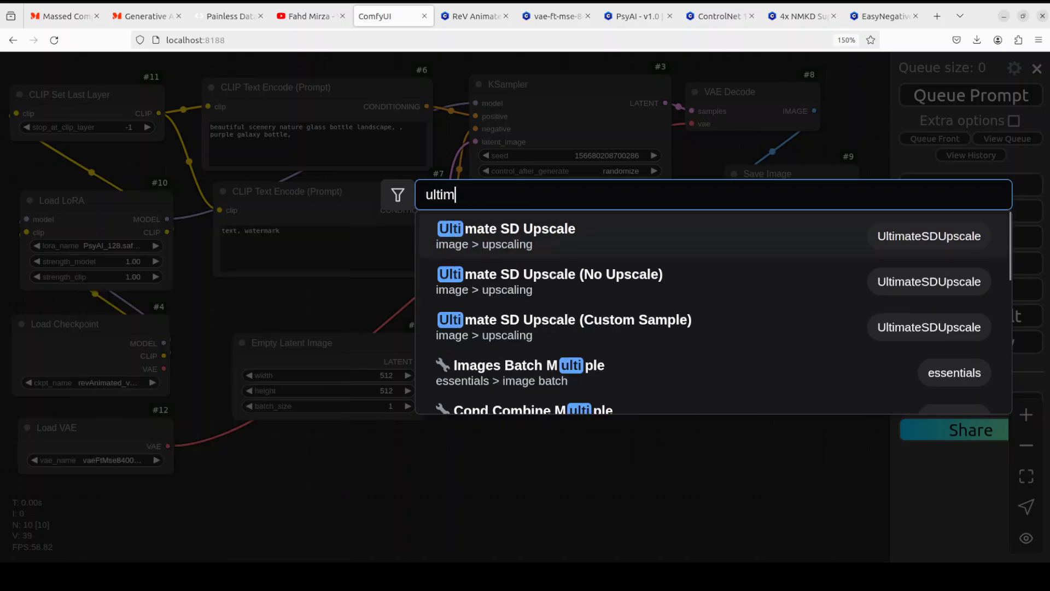
{"action": "left_click", "coordinate": [540, 236]}
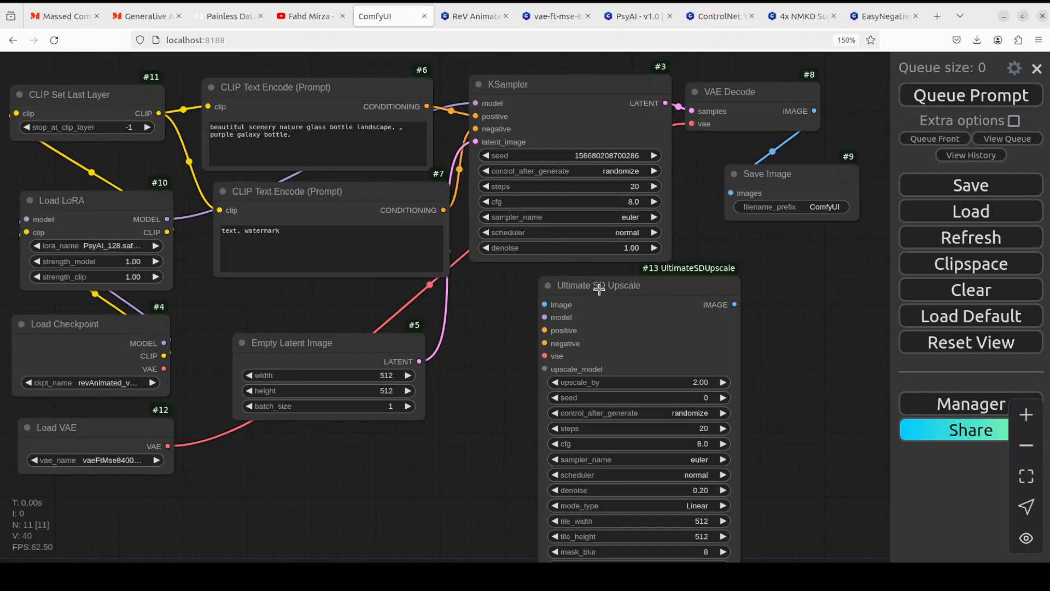
{"action": "left_click_drag", "start_coordinate": [599, 289], "coordinate": [542, 115]}
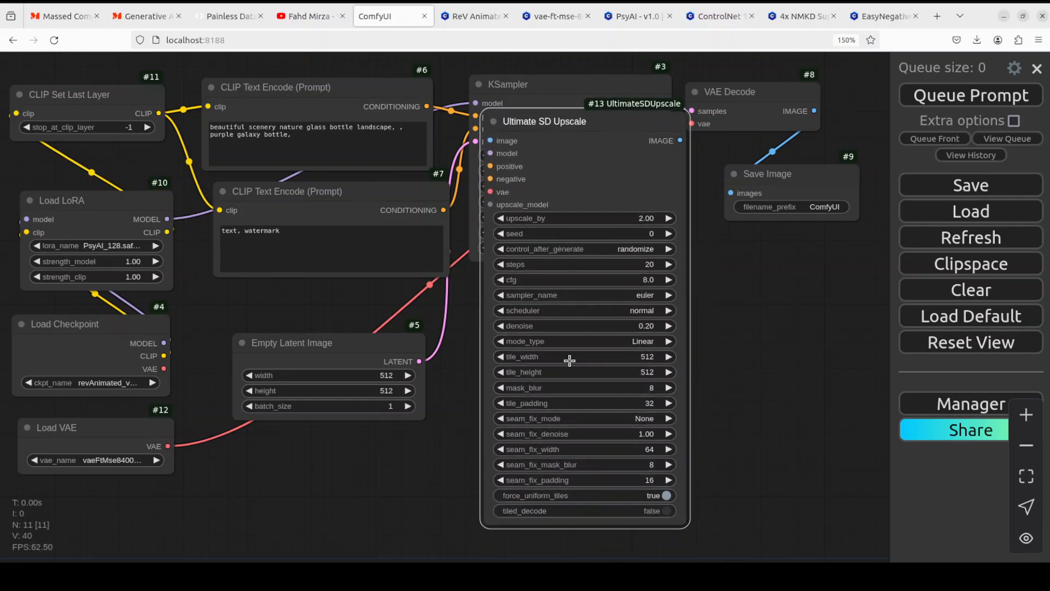
- Search the Custom Nodes Manager for "sd up", check the UltimateSDUpscale entry's installation status, and close the node list
{"action": "left_click", "coordinate": [979, 410]}
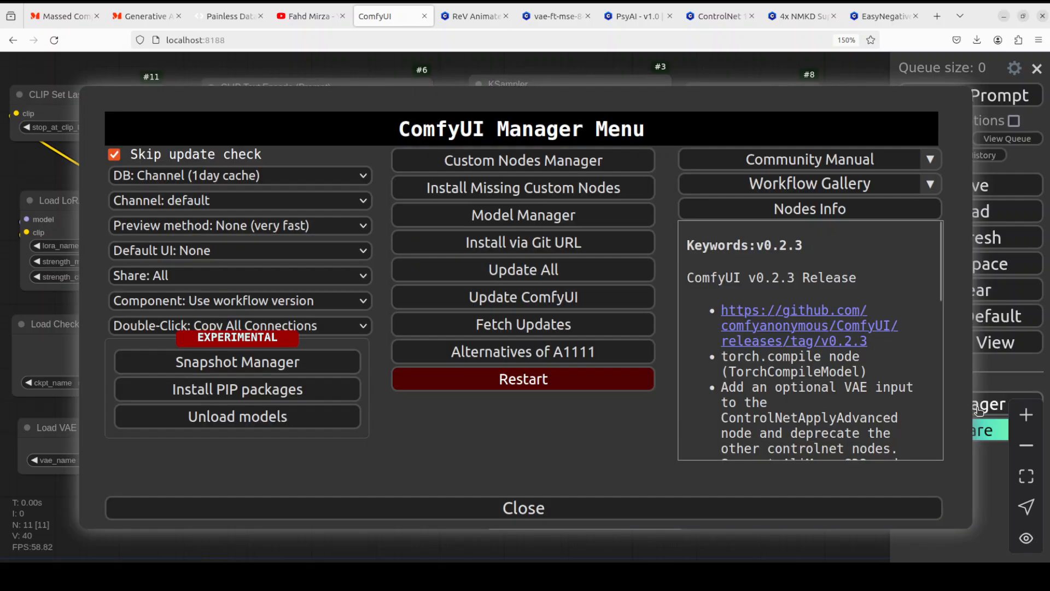
{"action": "left_click", "coordinate": [562, 162]}
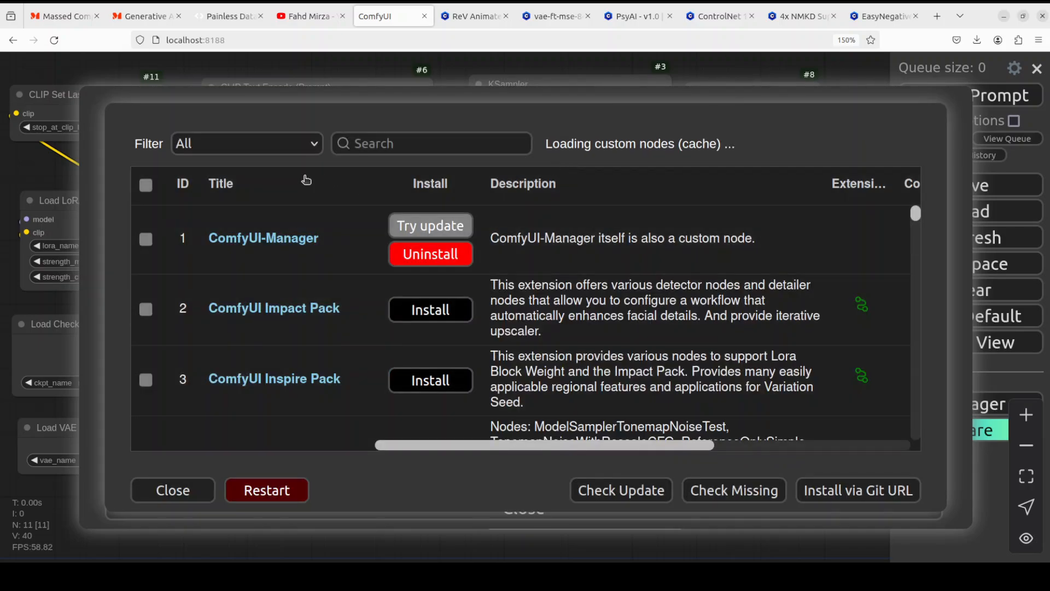
{"action": "left_click", "coordinate": [382, 144]}
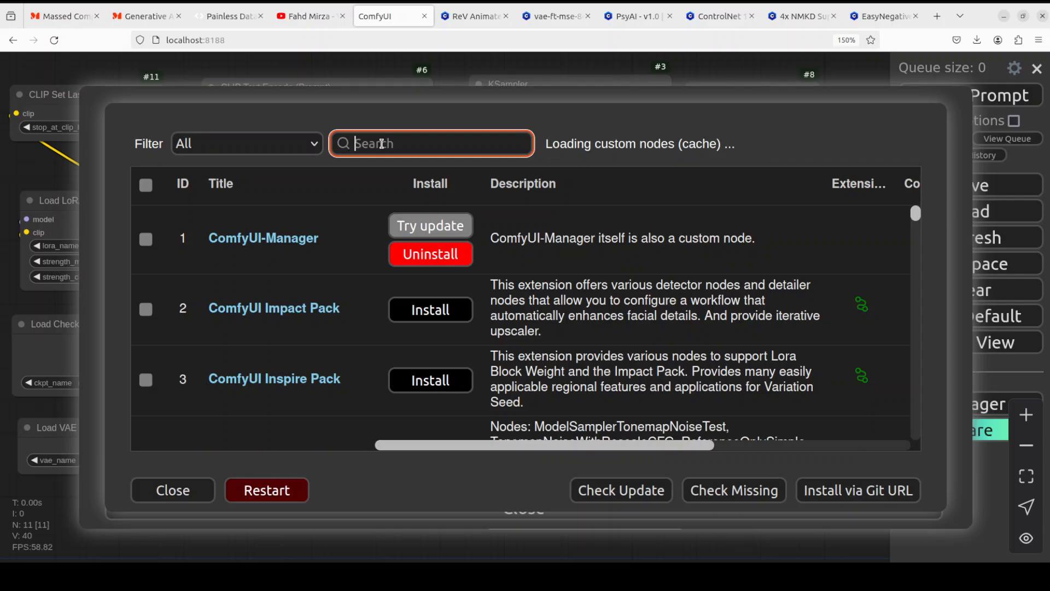
{"action": "type", "text": "sd"}
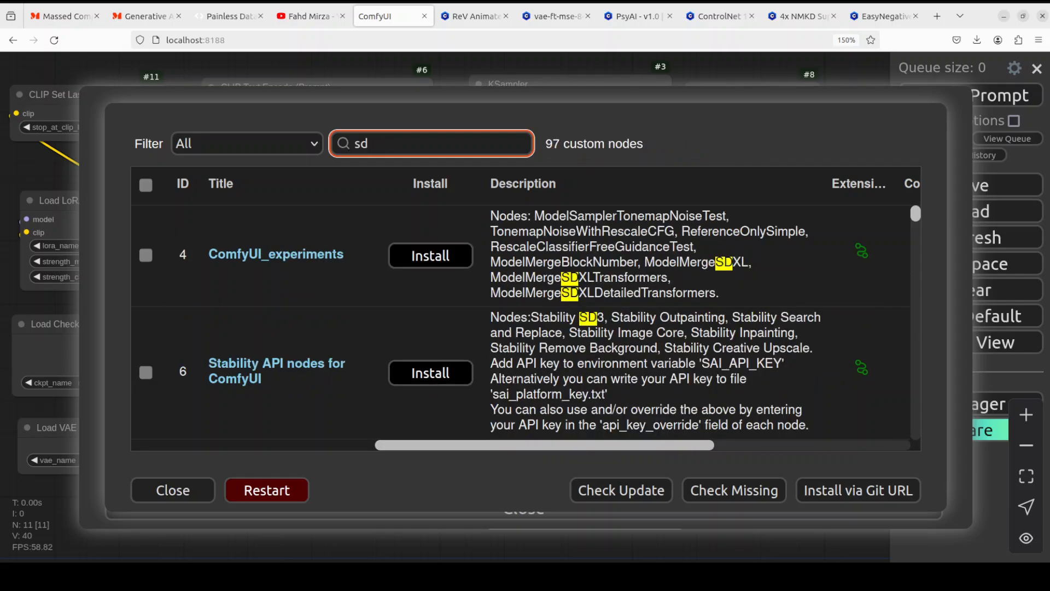
{"action": "type", "text": " up"}
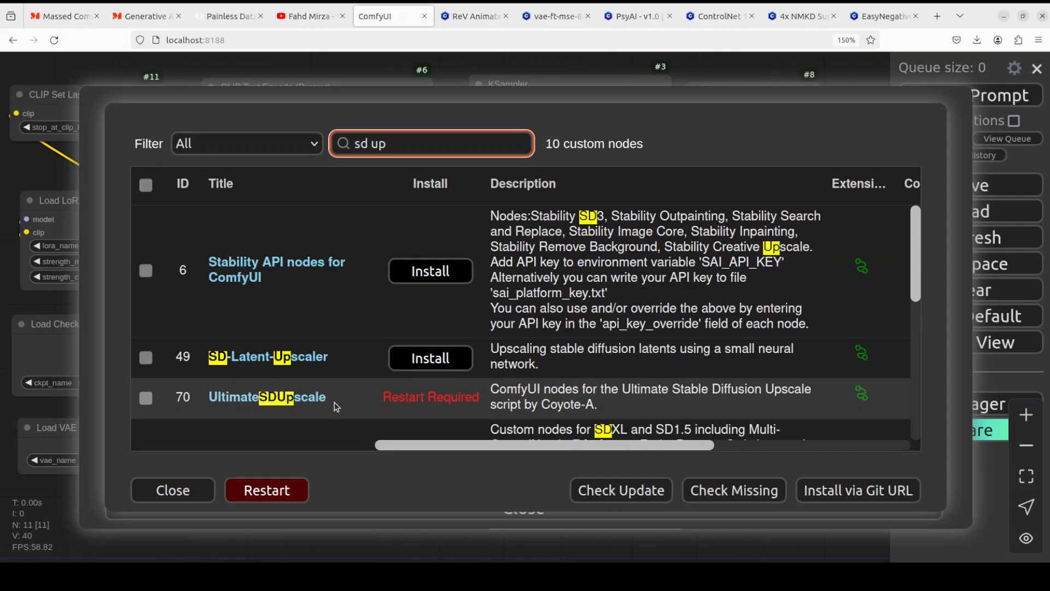
{"action": "scroll", "coordinate": [384, 393], "scroll_direction": "down", "scroll_amount": 2}
{"action": "scroll", "coordinate": [445, 357], "scroll_direction": "up", "scroll_amount": 1}
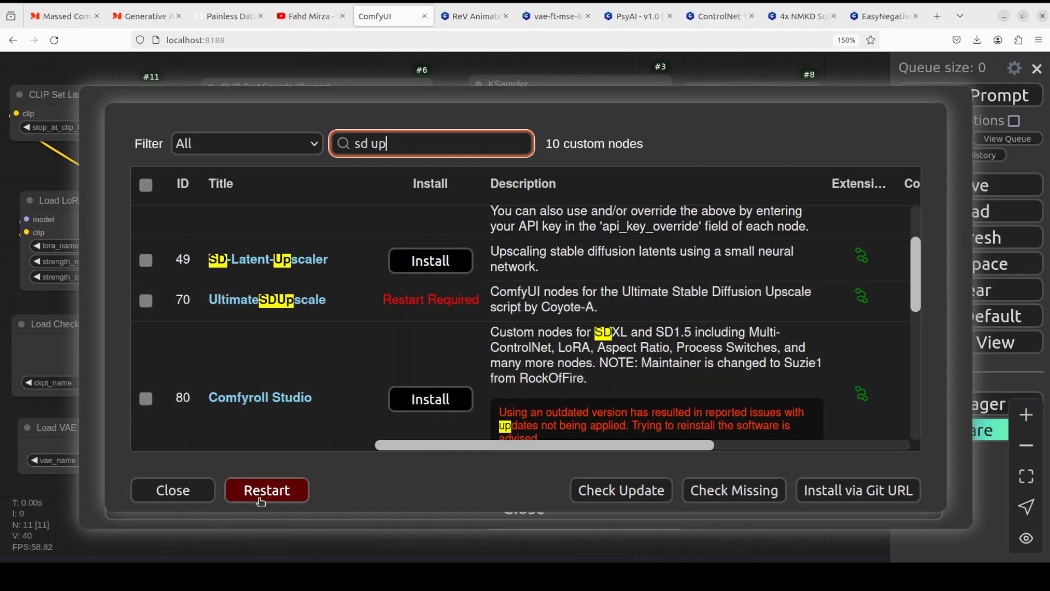
{"action": "left_click", "coordinate": [174, 491]}
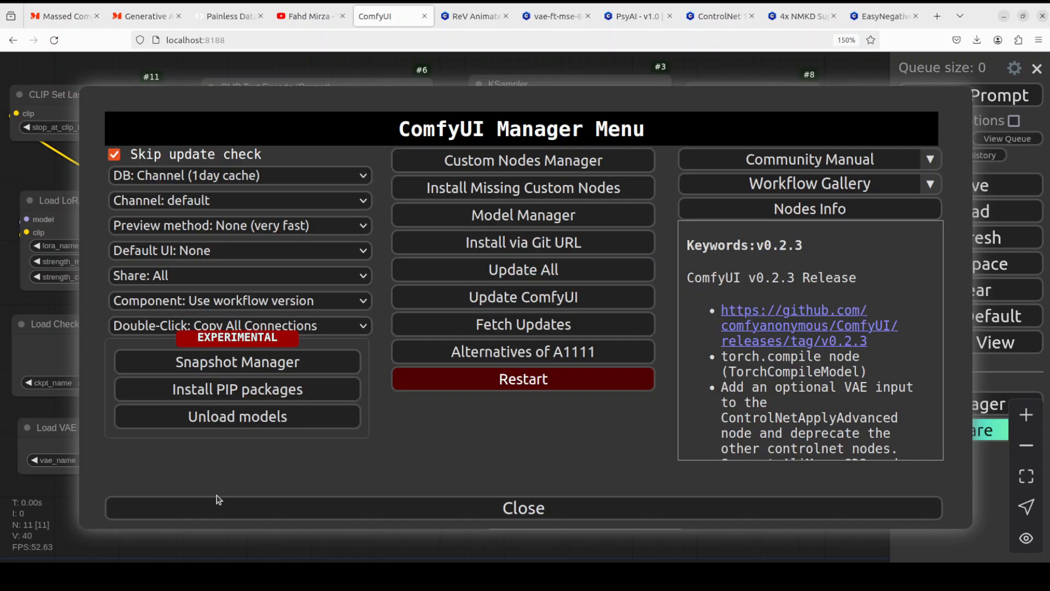
- Close the Manager menu and move the Ultimate SD Upscale node clear of the KSampler to a spot beneath VAE Decode
{"action": "left_click", "coordinate": [520, 510]}
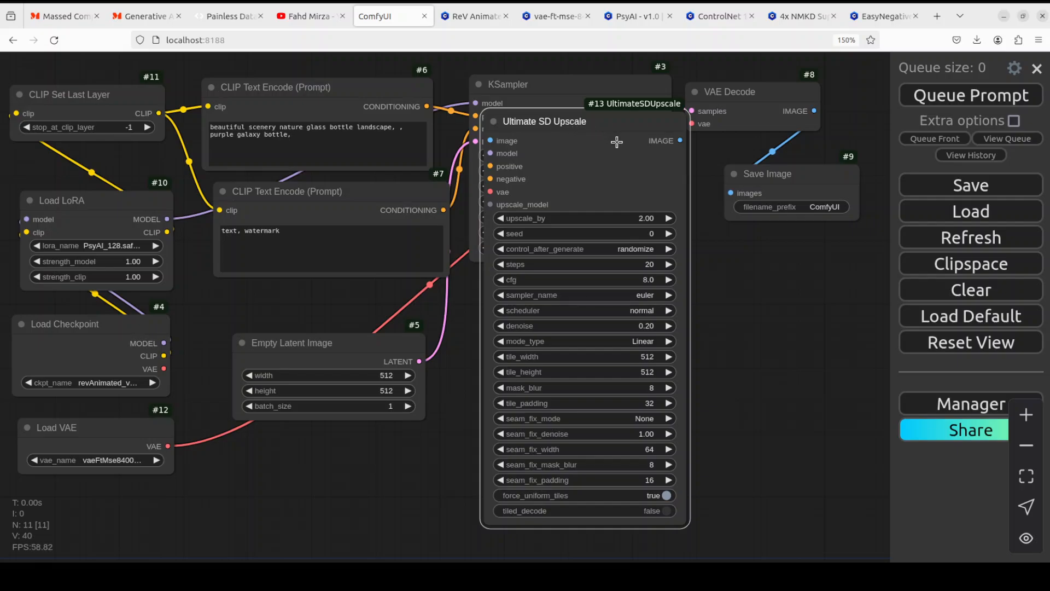
{"action": "left_click_drag", "start_coordinate": [617, 142], "coordinate": [711, 189]}
{"action": "left_click_drag", "start_coordinate": [627, 167], "coordinate": [583, 113]}
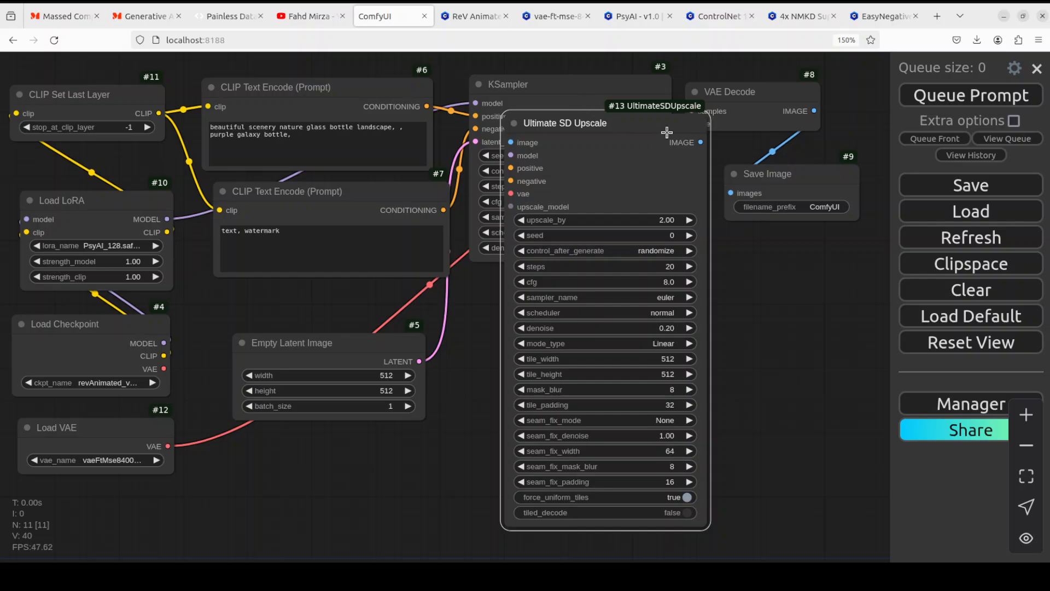
{"action": "left_click", "coordinate": [709, 536]}
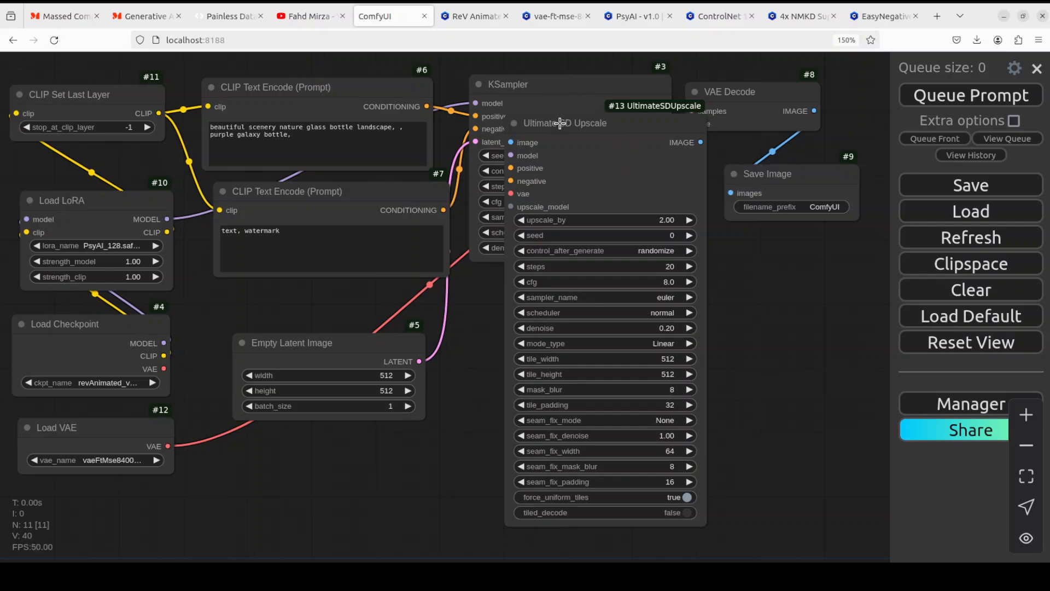
{"action": "left_click_drag", "start_coordinate": [586, 136], "coordinate": [700, 211]}
{"action": "left_click_drag", "start_coordinate": [700, 232], "coordinate": [698, 240]}
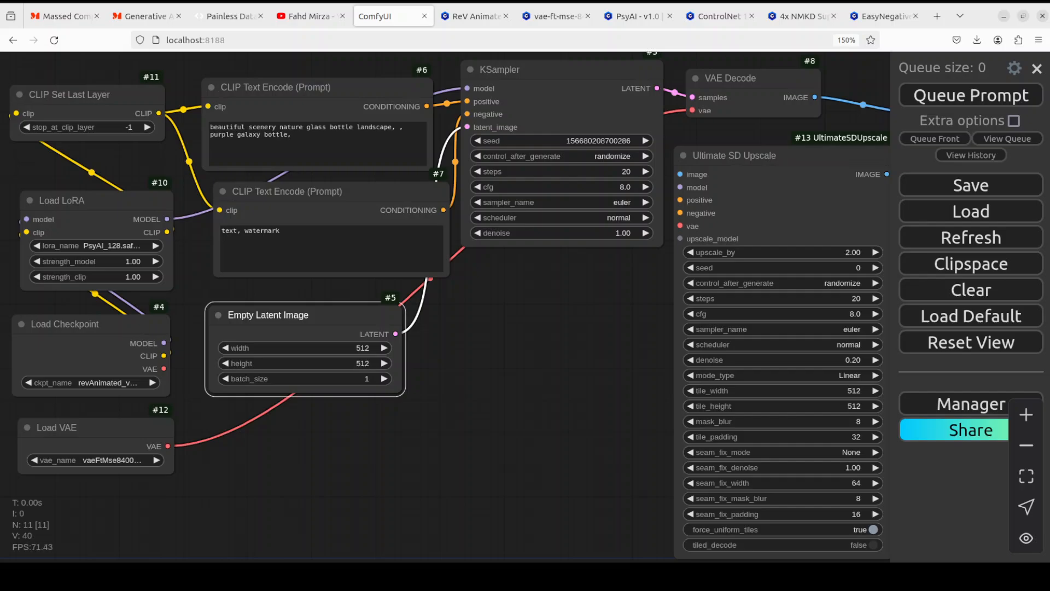
- Add a Load ControlNet Model node, choose controlnet11Models_tileE.safetensors in it, and place it beneath Empty Latent Image
{"action": "double_click", "coordinate": [291, 430]}
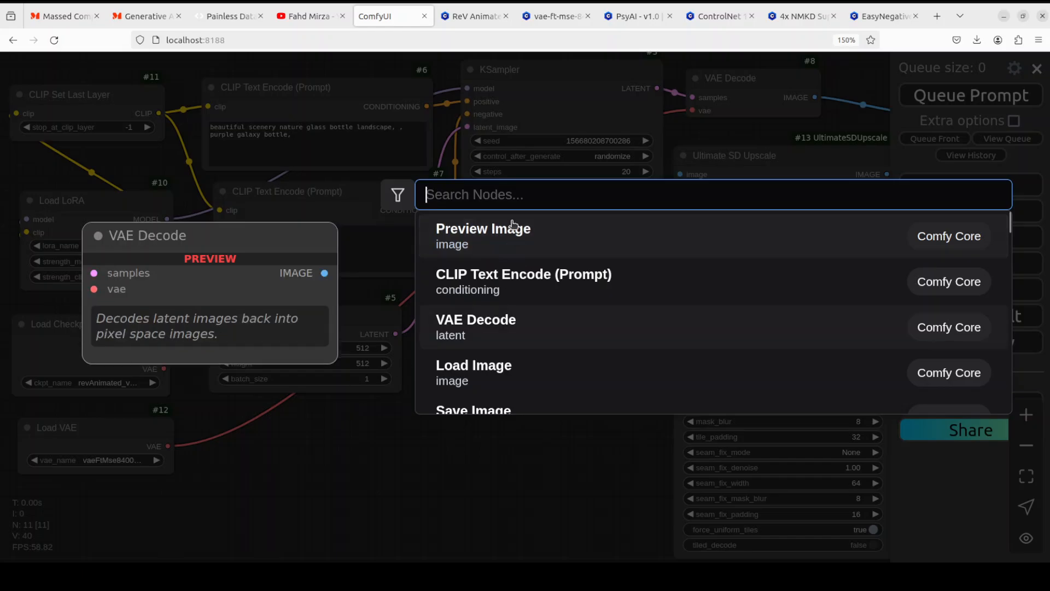
{"action": "type", "text": "load con"}
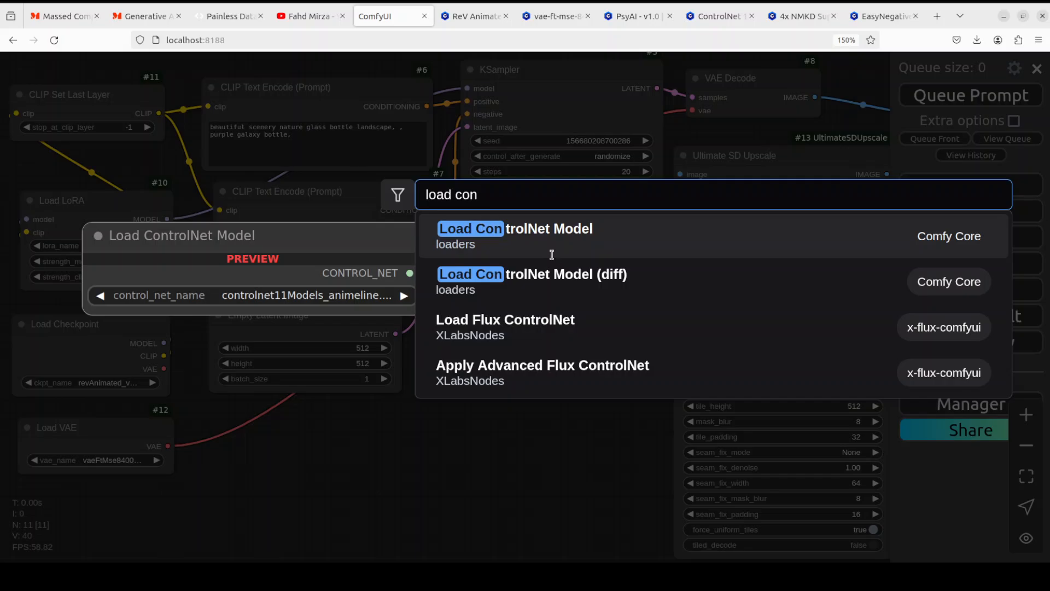
{"action": "left_click", "coordinate": [547, 229]}
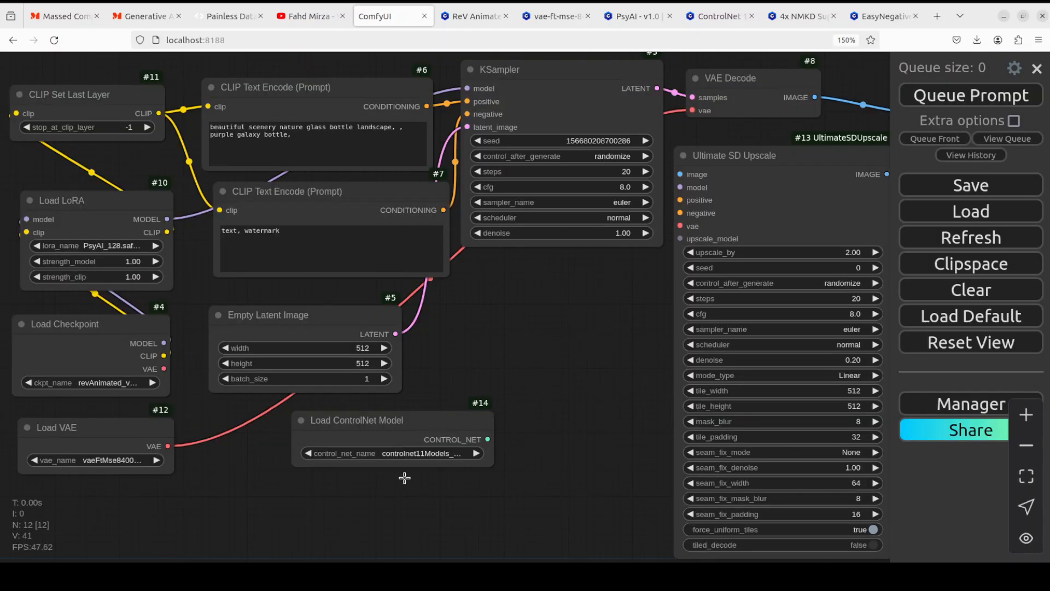
{"action": "left_click", "coordinate": [413, 455]}
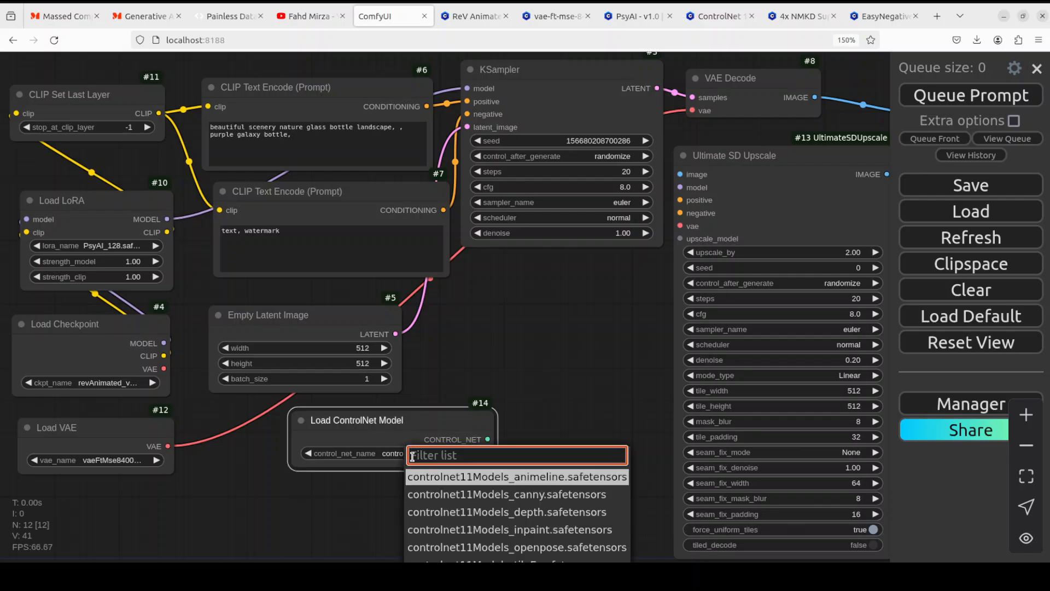
{"action": "left_click", "coordinate": [422, 417]}
{"action": "left_click_drag", "start_coordinate": [425, 442], "coordinate": [480, 353]}
{"action": "left_click", "coordinate": [476, 363]}
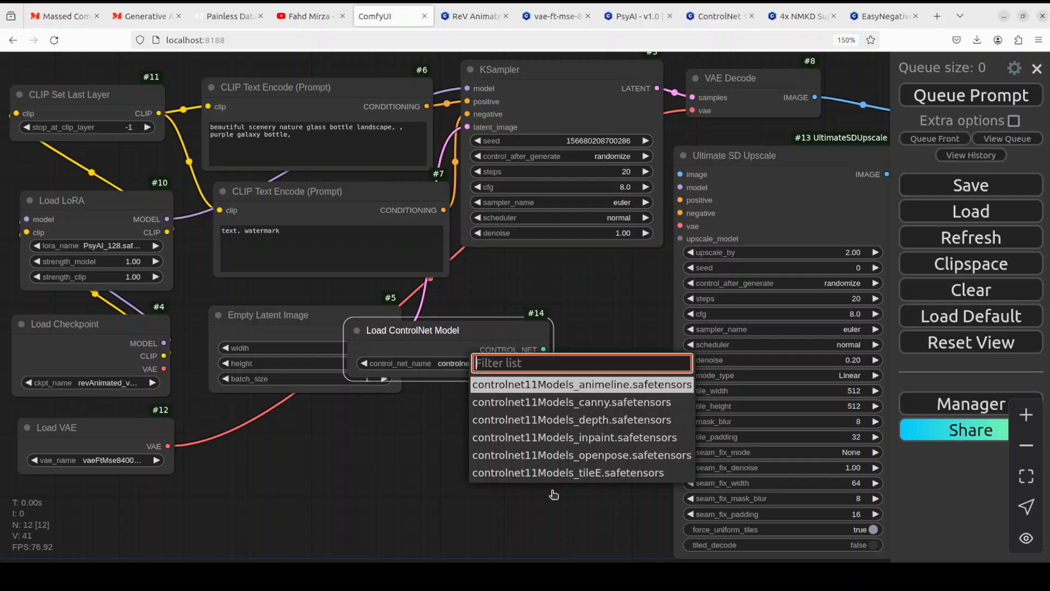
{"action": "left_click", "coordinate": [553, 472]}
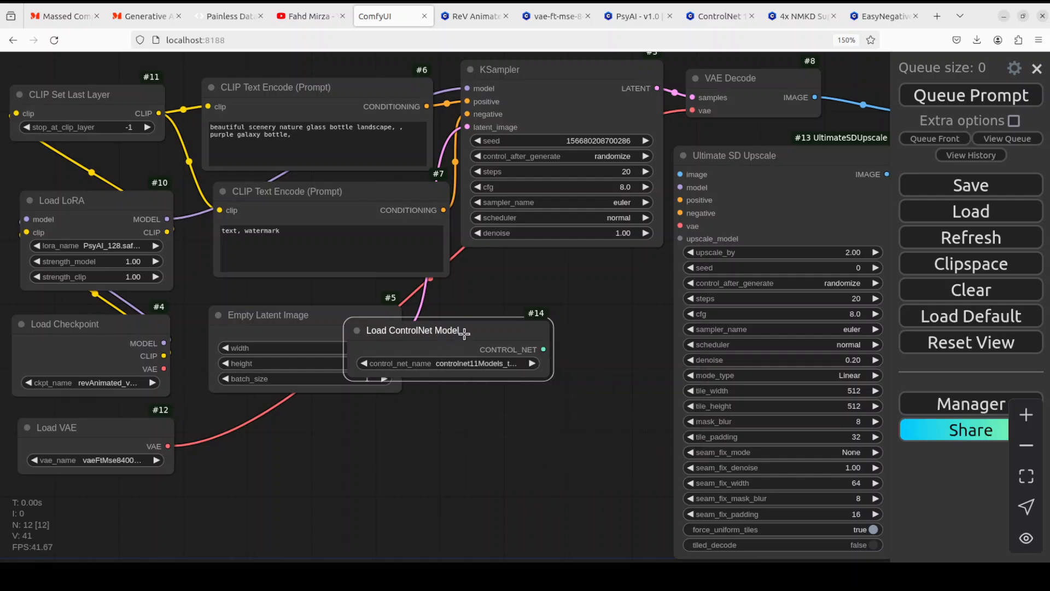
{"action": "left_click_drag", "start_coordinate": [464, 333], "coordinate": [364, 447]}
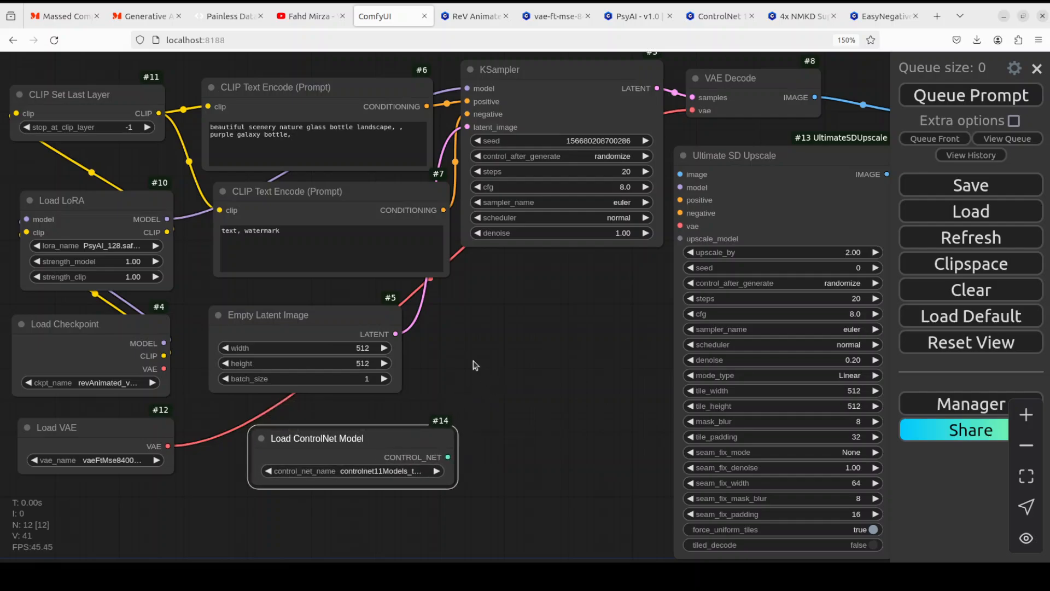
- Add an Apply ControlNet node beneath the KSampler and connect Load ControlNet Model's output to its control_net input
{"action": "double_click", "coordinate": [474, 360]}
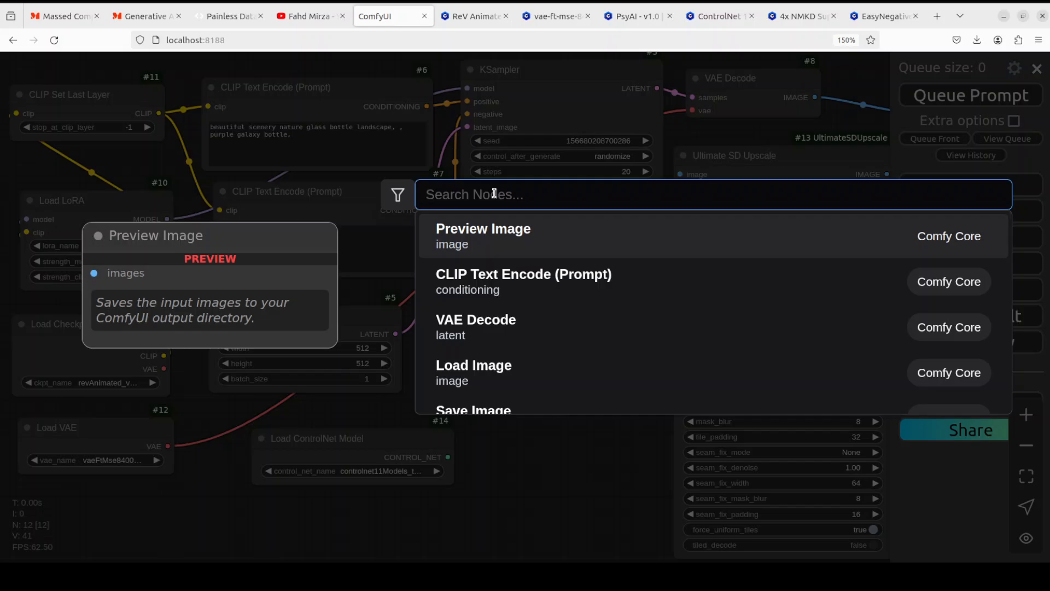
{"action": "type", "text": "apply"}
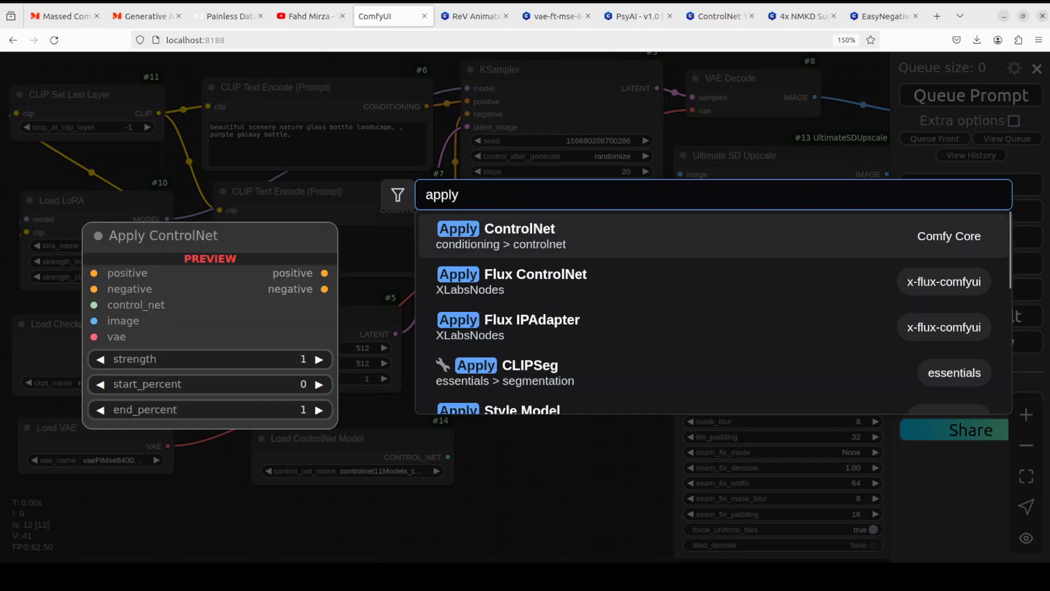
{"action": "left_click", "coordinate": [582, 235]}
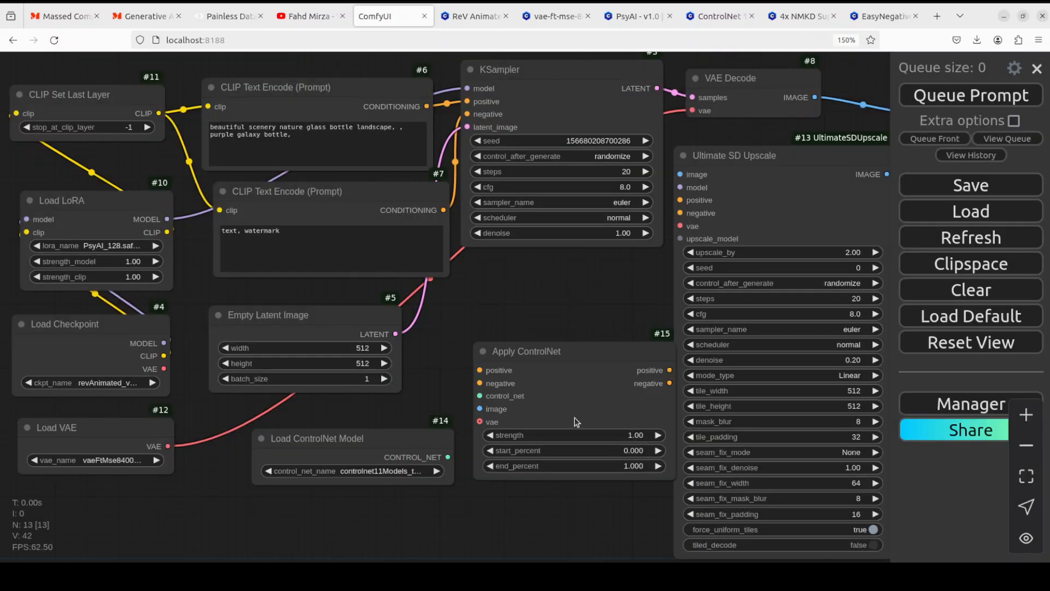
{"action": "left_click_drag", "start_coordinate": [394, 441], "coordinate": [479, 397]}
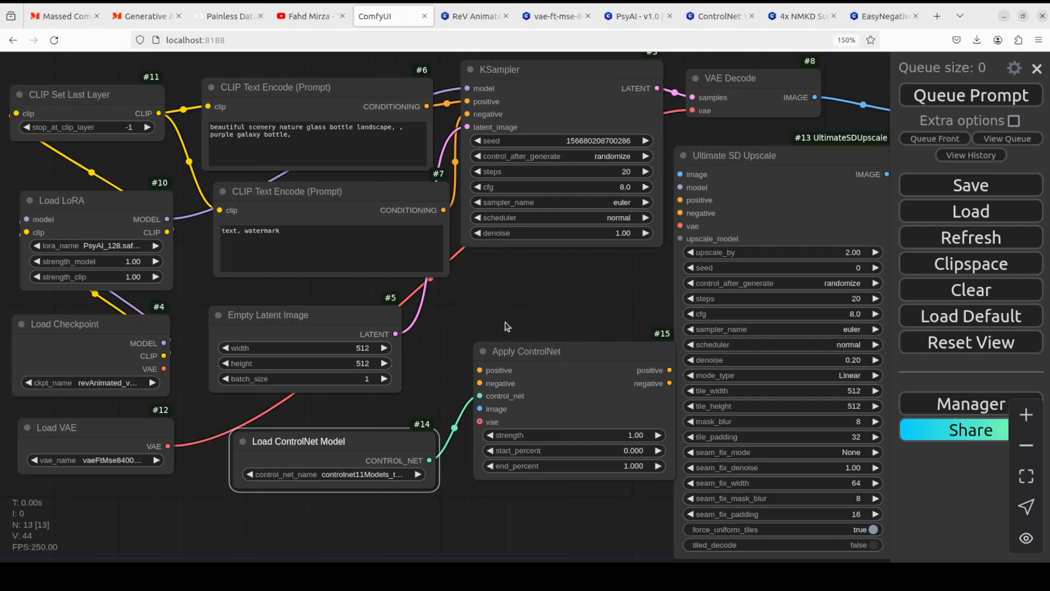
- Shift the negative prompt node slightly left and connect both prompts' CONDITIONING outputs to Apply ControlNet's positive and negative inputs
{"action": "left_click_drag", "start_coordinate": [404, 189], "coordinate": [374, 187]}
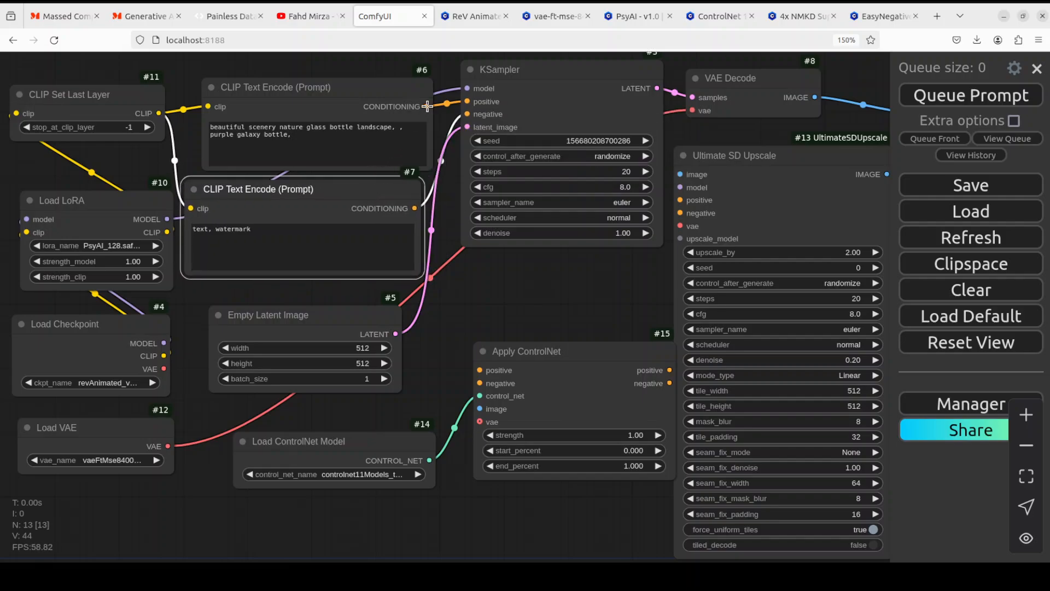
{"action": "left_click_drag", "start_coordinate": [427, 106], "coordinate": [478, 370]}
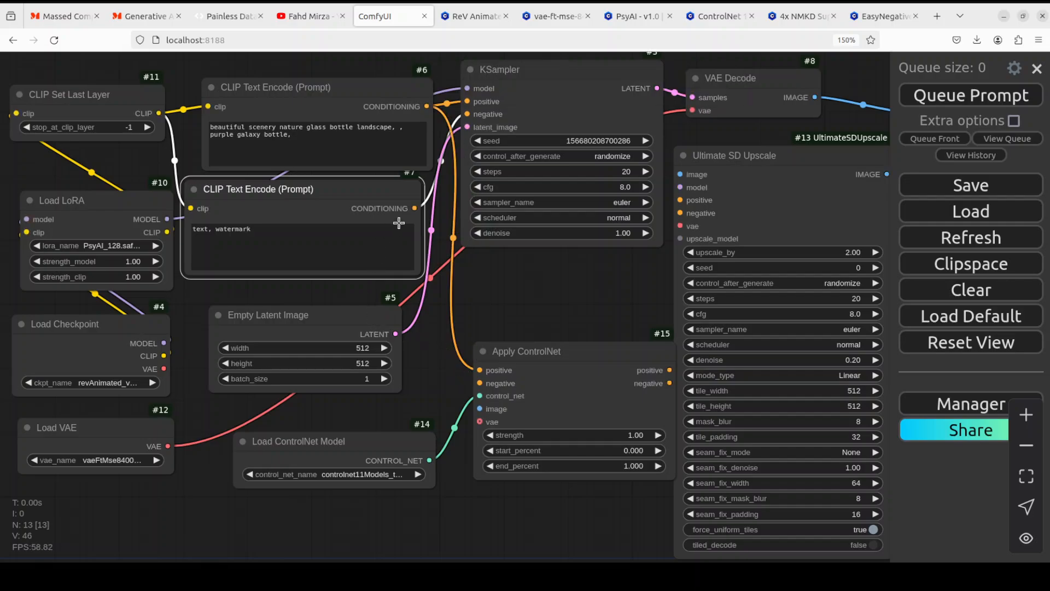
{"action": "left_click_drag", "start_coordinate": [415, 208], "coordinate": [480, 383]}
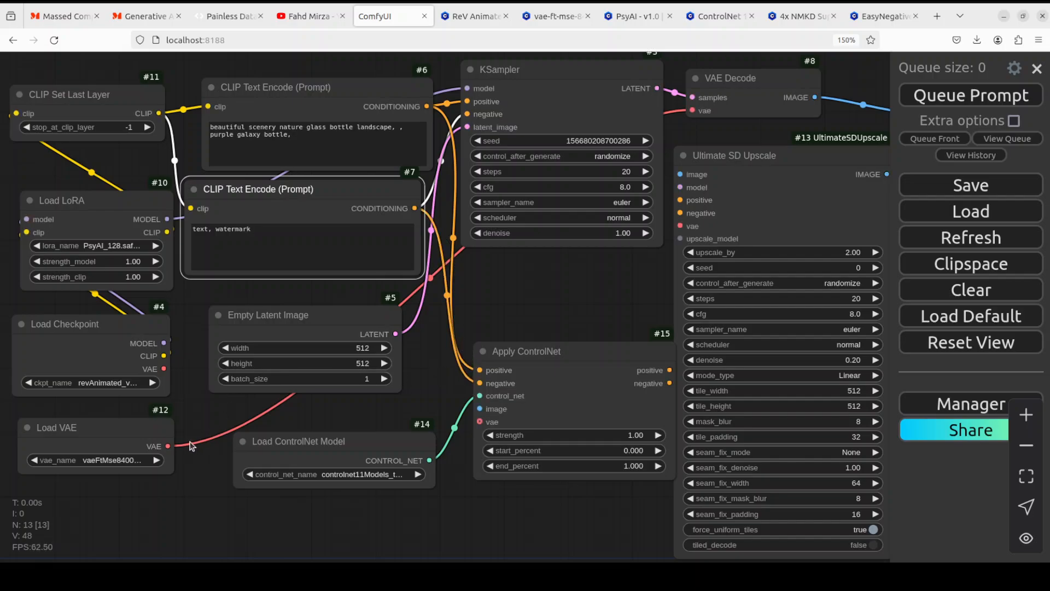
- Connect Load VAE to Apply ControlNet's vae input and VAE Decode's IMAGE output to its image input, shifting Apply ControlNet left
{"action": "left_click_drag", "start_coordinate": [171, 447], "coordinate": [477, 424]}
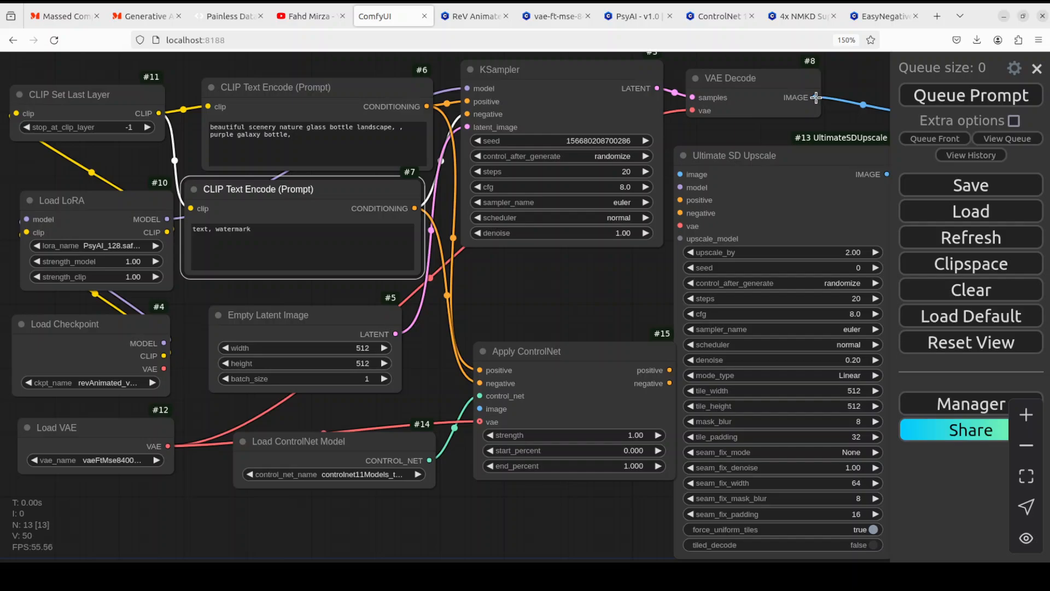
{"action": "left_click_drag", "start_coordinate": [816, 98], "coordinate": [480, 410]}
{"action": "left_click_drag", "start_coordinate": [591, 357], "coordinate": [545, 354]}
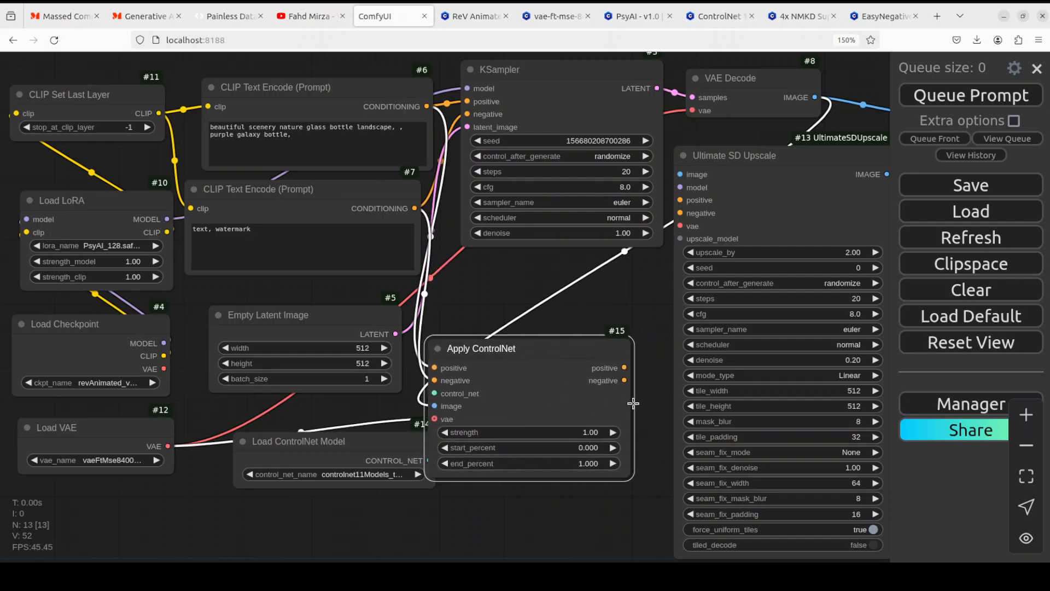
- Connect Apply ControlNet's positive and negative outputs and the Load VAE output to Ultimate SD Upscale, and lower the Apply ControlNet node
{"action": "left_click_drag", "start_coordinate": [624, 368], "coordinate": [681, 201]}
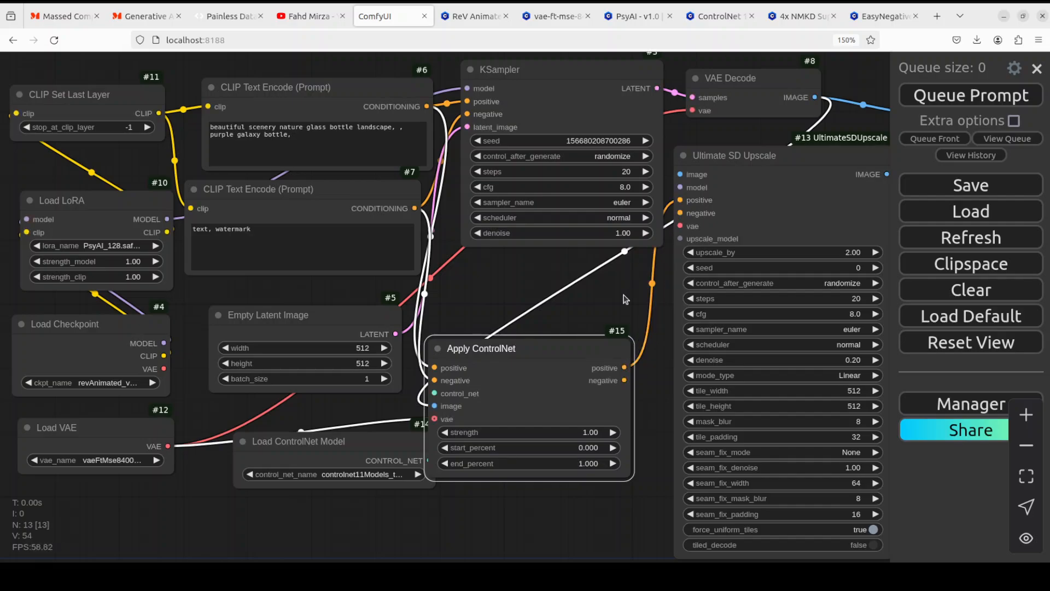
{"action": "left_click_drag", "start_coordinate": [624, 380], "coordinate": [680, 213]}
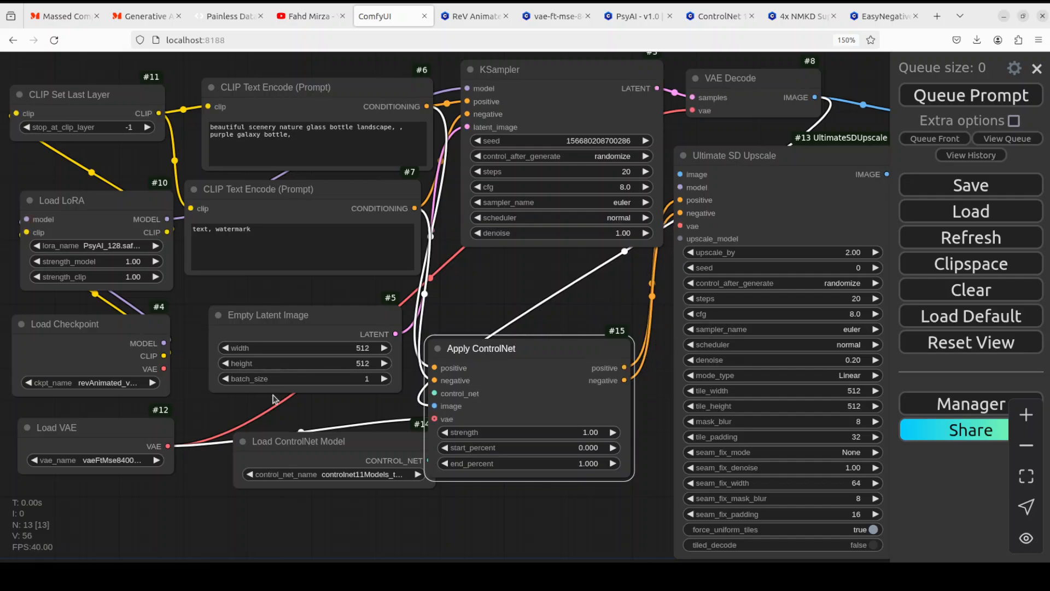
{"action": "left_click_drag", "start_coordinate": [167, 446], "coordinate": [680, 226]}
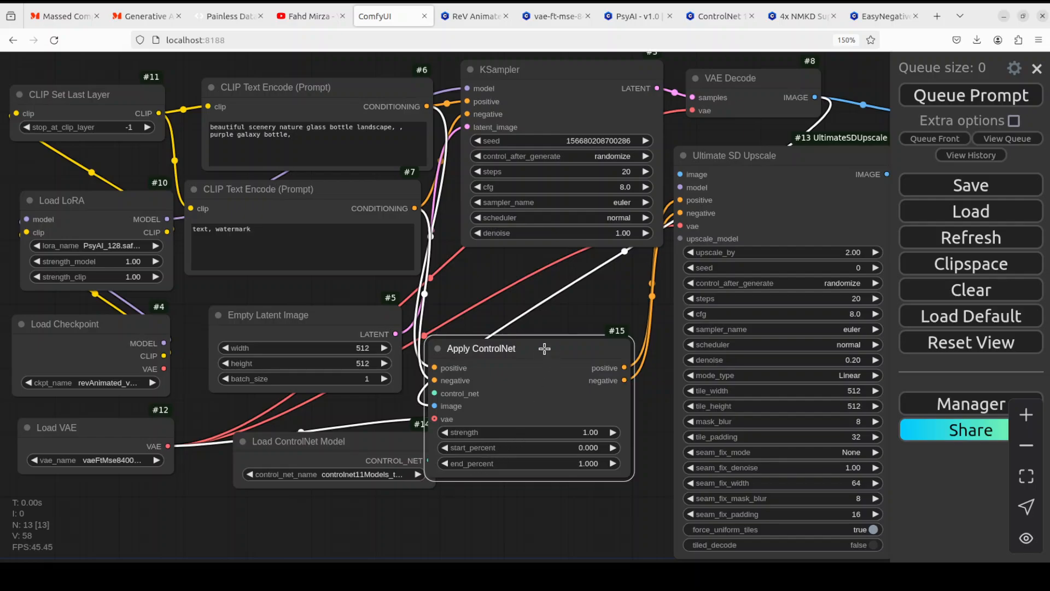
{"action": "left_click_drag", "start_coordinate": [542, 340], "coordinate": [569, 418]}
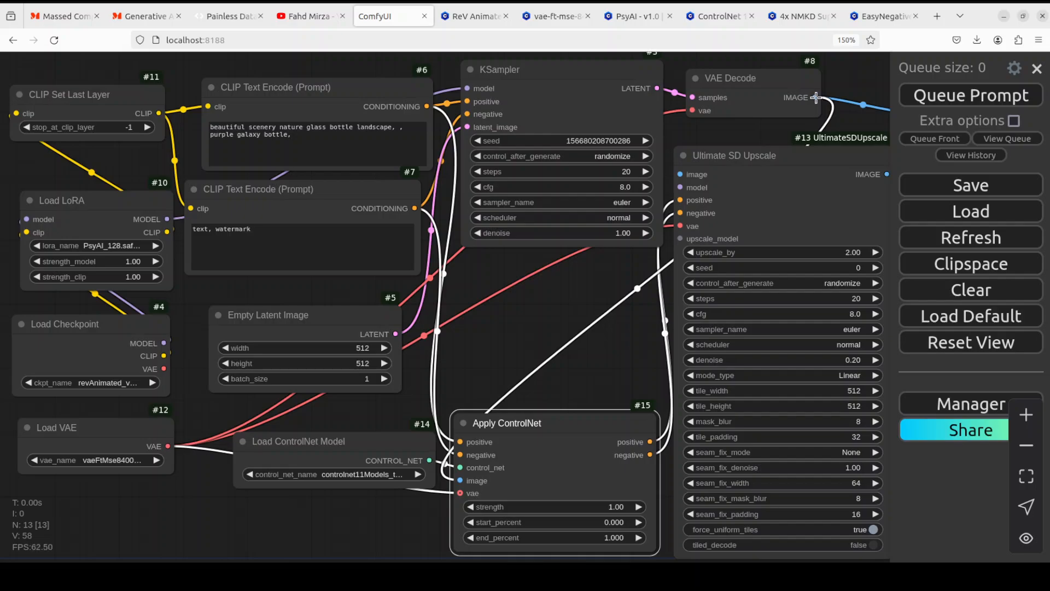
- Connect VAE Decode's IMAGE and Load Checkpoint's MODEL outputs to Ultimate SD Upscale's image and model inputs, nudging that node upward
{"action": "left_click_drag", "start_coordinate": [815, 98], "coordinate": [679, 174]}
{"action": "left_click_drag", "start_coordinate": [740, 157], "coordinate": [681, 124]}
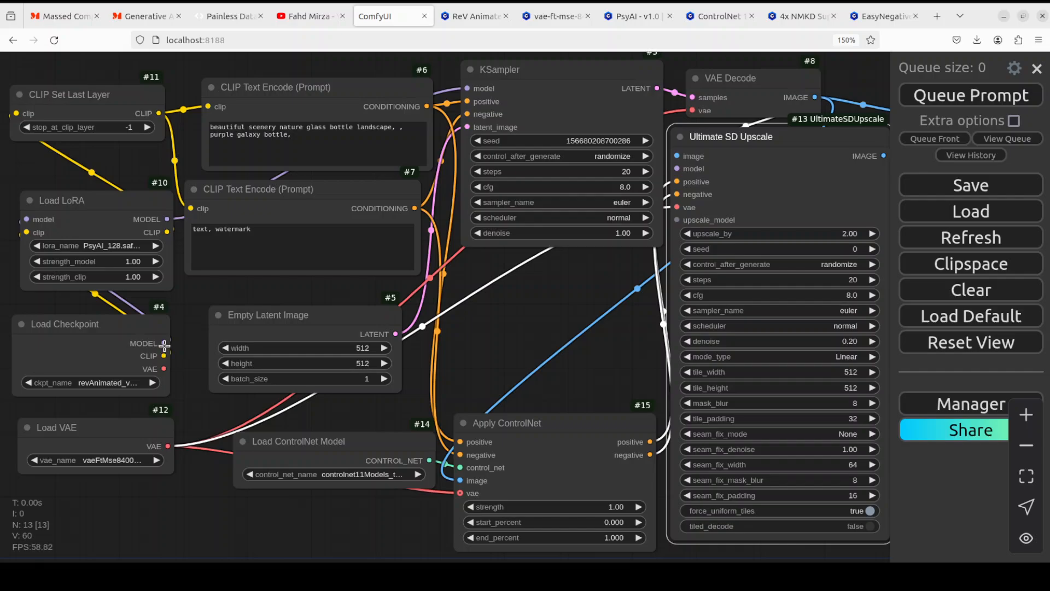
{"action": "left_click_drag", "start_coordinate": [163, 343], "coordinate": [670, 172]}
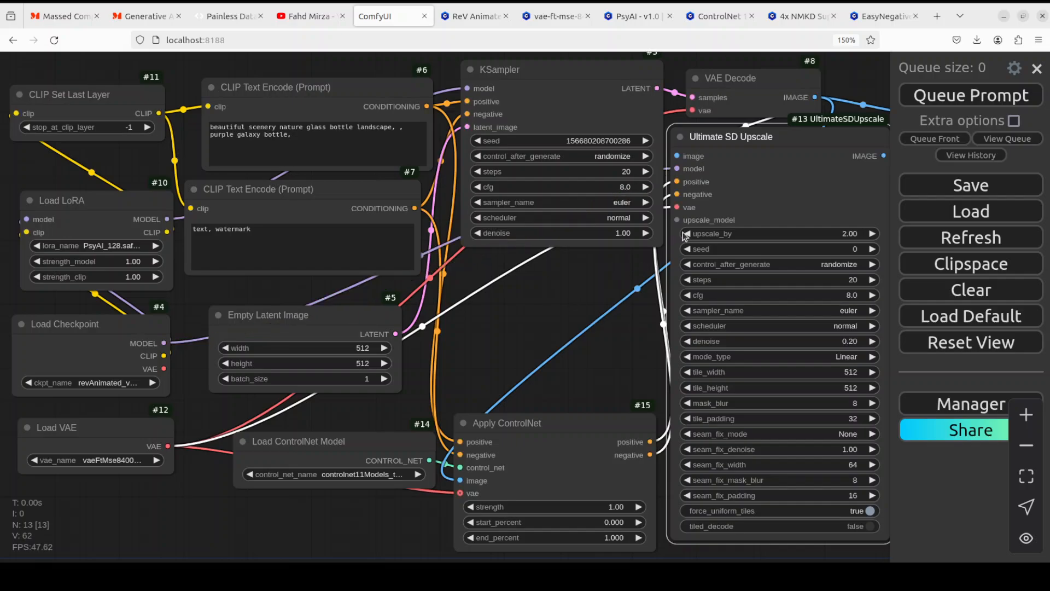
{"action": "left_click_drag", "start_coordinate": [727, 138], "coordinate": [738, 138]}
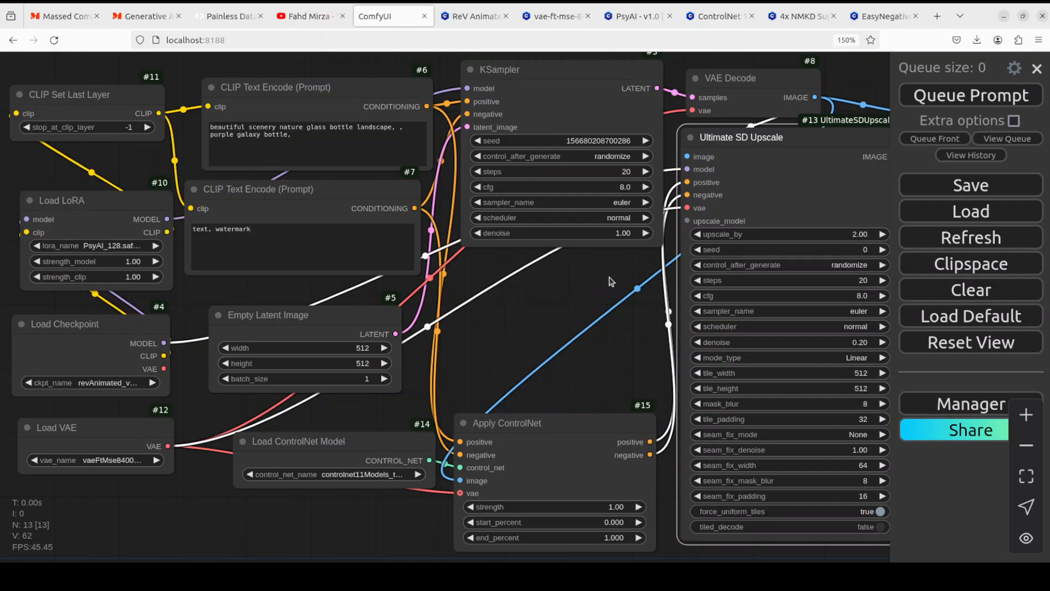
- Add a Load Upscale Model node above Apply ControlNet and connect its output to Ultimate SD Upscale's upscale_model input
{"action": "left_click_drag", "start_coordinate": [562, 300], "coordinate": [522, 310]}
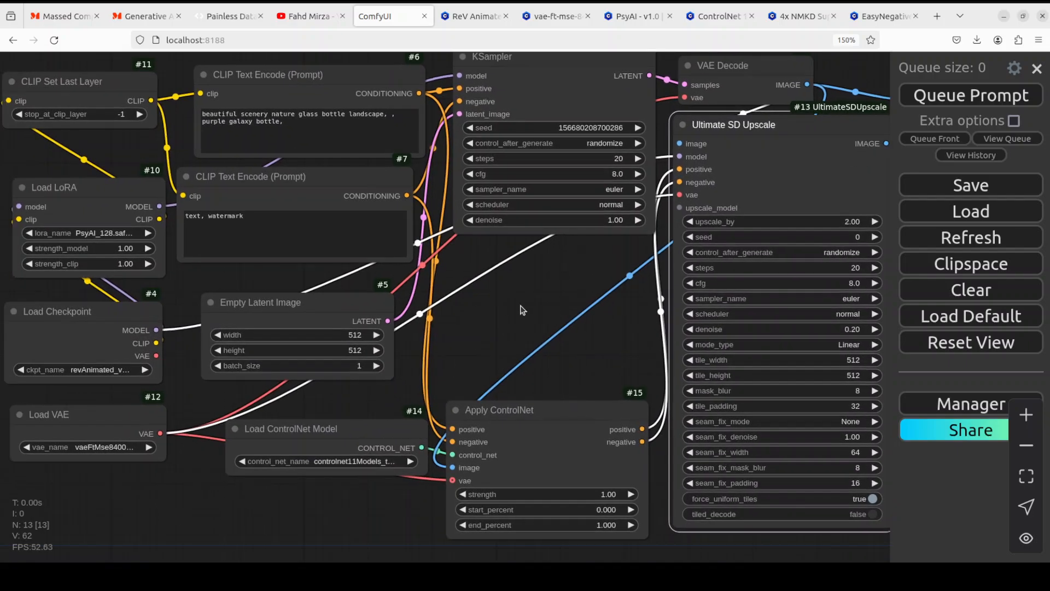
{"action": "double_click", "coordinate": [525, 287]}
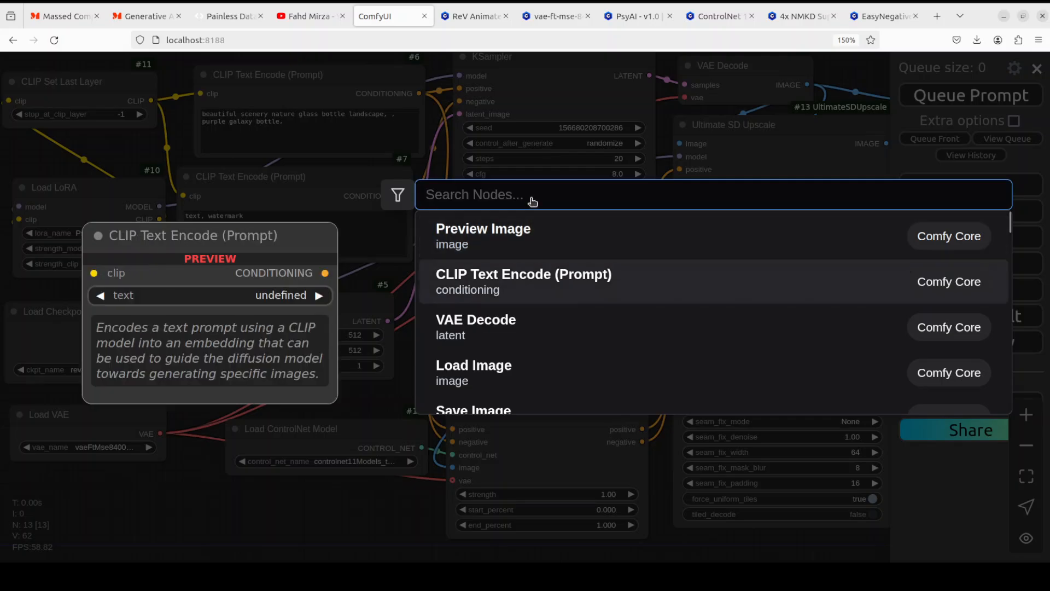
{"action": "type", "text": "load upsc"}
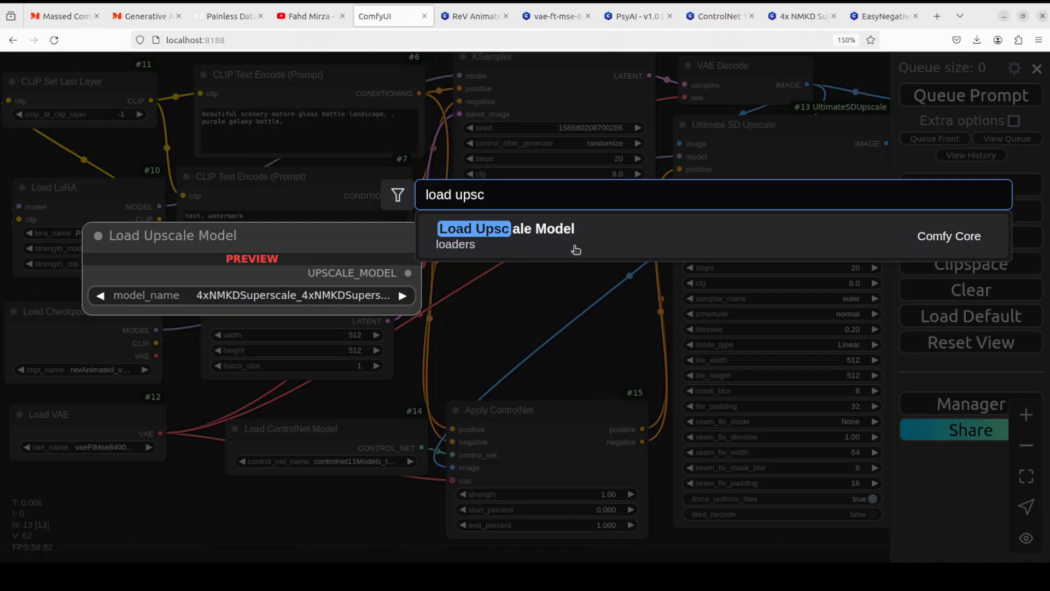
{"action": "left_click", "coordinate": [553, 234]}
{"action": "left_click_drag", "start_coordinate": [640, 275], "coordinate": [578, 290]}
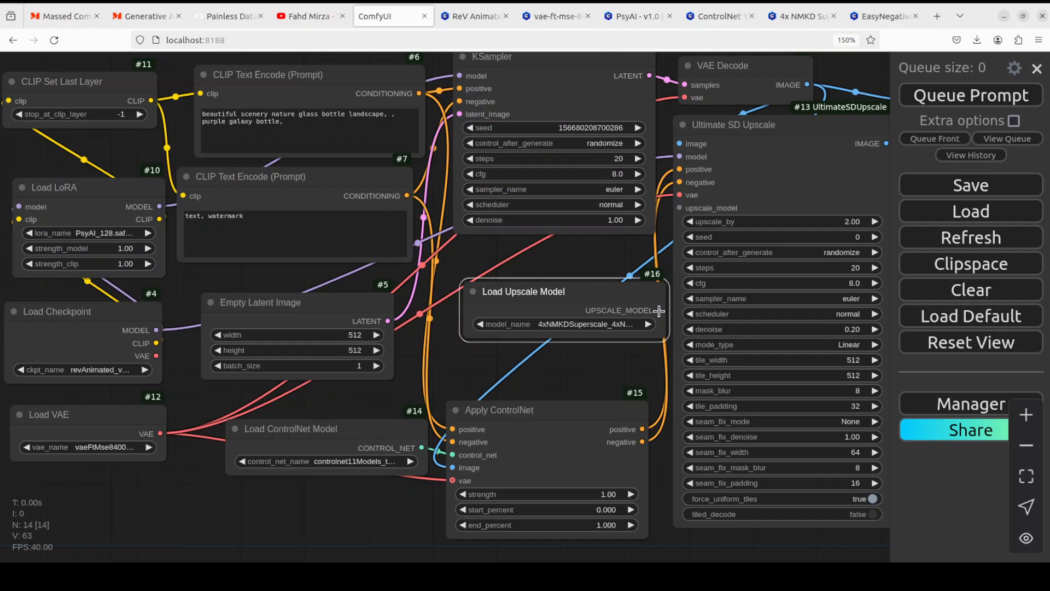
{"action": "left_click_drag", "start_coordinate": [660, 310], "coordinate": [678, 208]}
{"action": "left_click_drag", "start_coordinate": [594, 290], "coordinate": [565, 319]}
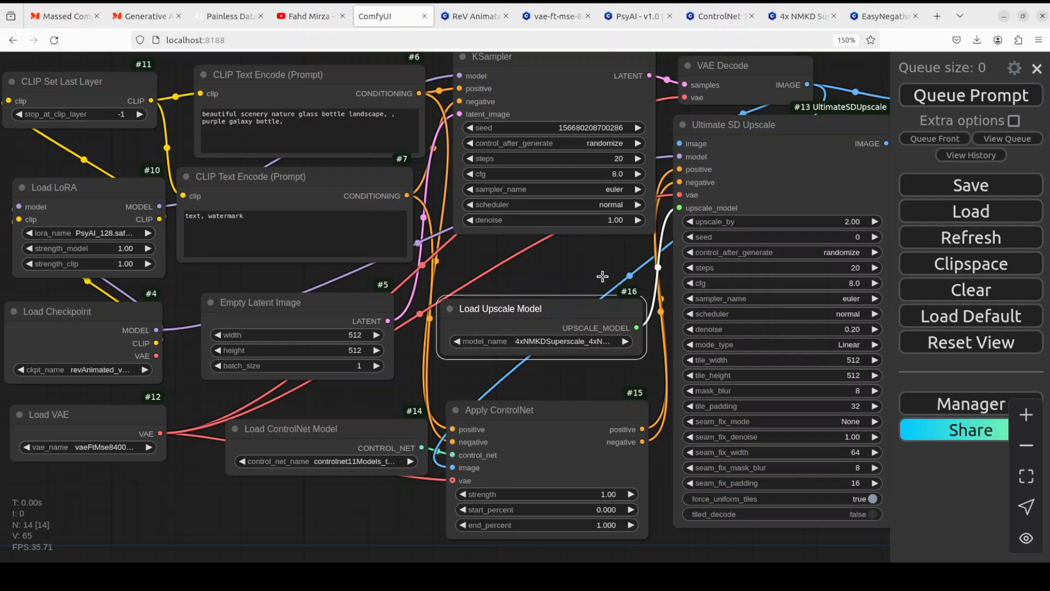
- Move the Save Image node farther right, away from VAE Decode and Ultimate SD Upscale
{"action": "left_click_drag", "start_coordinate": [601, 271], "coordinate": [572, 268]}
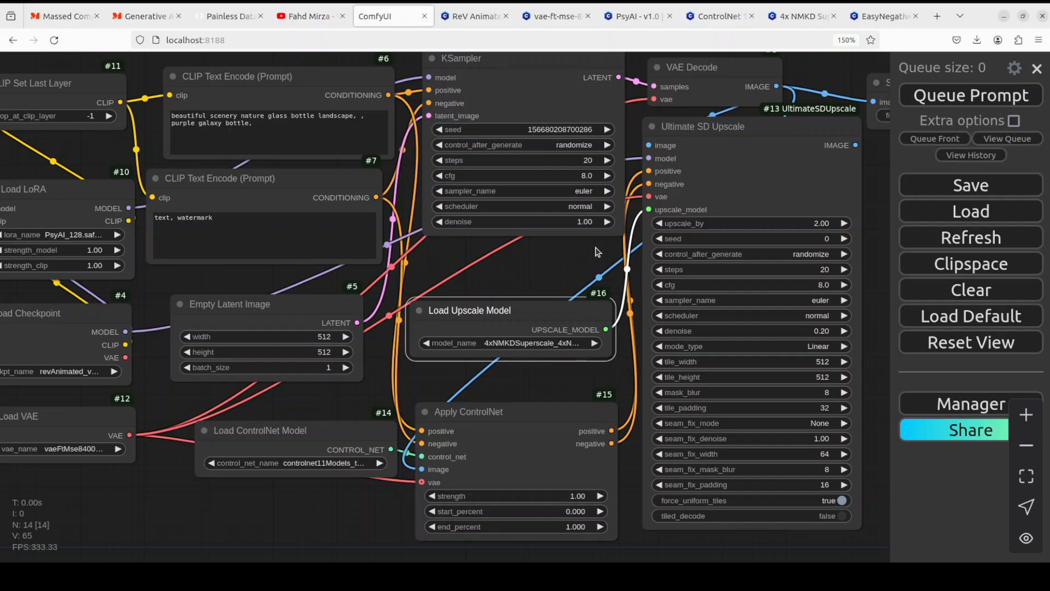
{"action": "left_click_drag", "start_coordinate": [590, 252], "coordinate": [371, 269]}
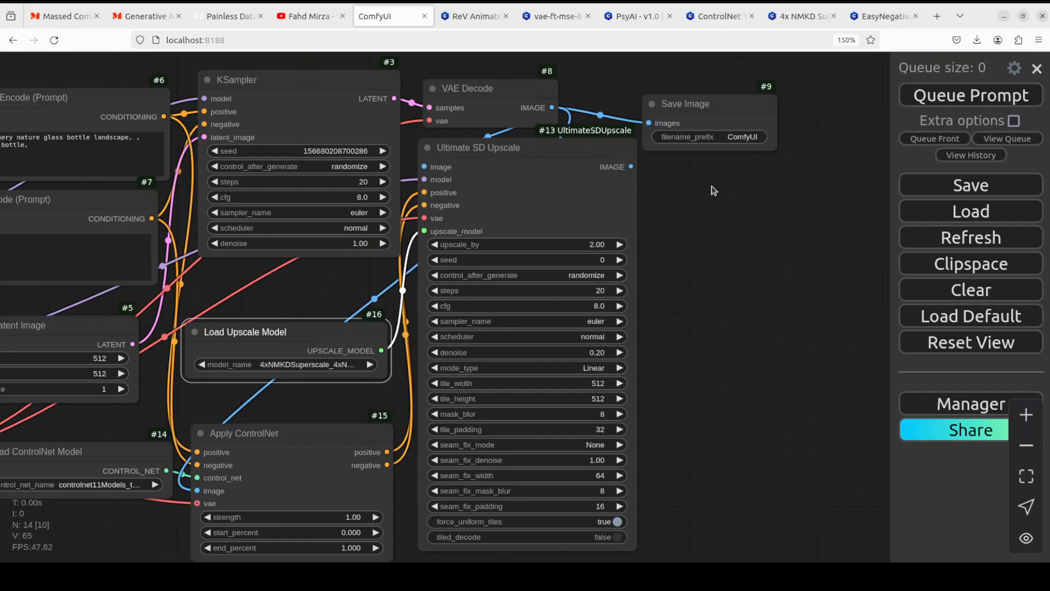
{"action": "left_click_drag", "start_coordinate": [719, 103], "coordinate": [766, 101]}
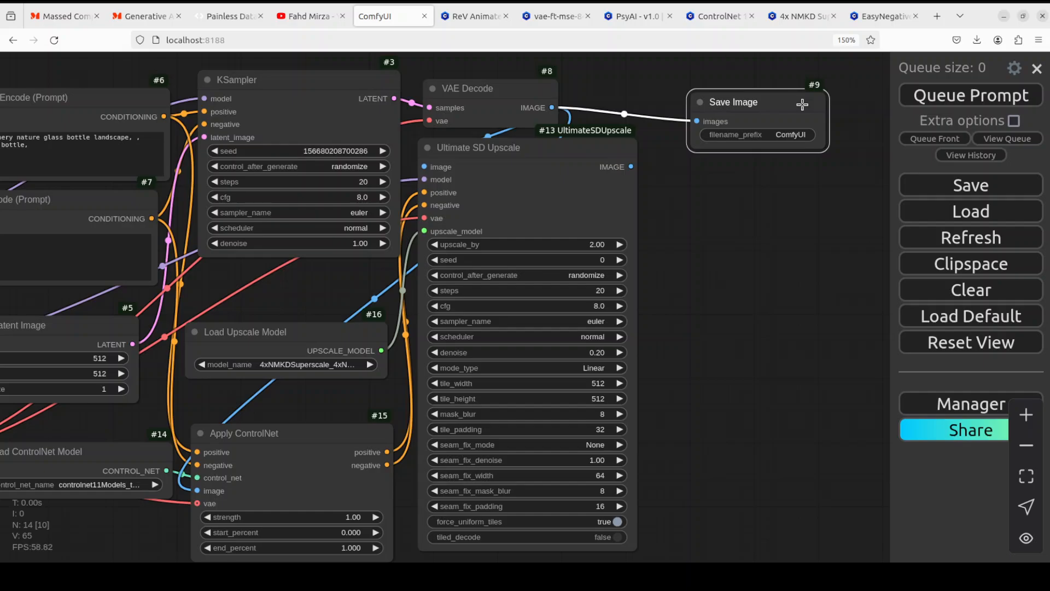
- Replace the Save Image node with a Preview Image node connected to VAE Decode's IMAGE output, and enlarge it
{"action": "key", "text": "Delete"}
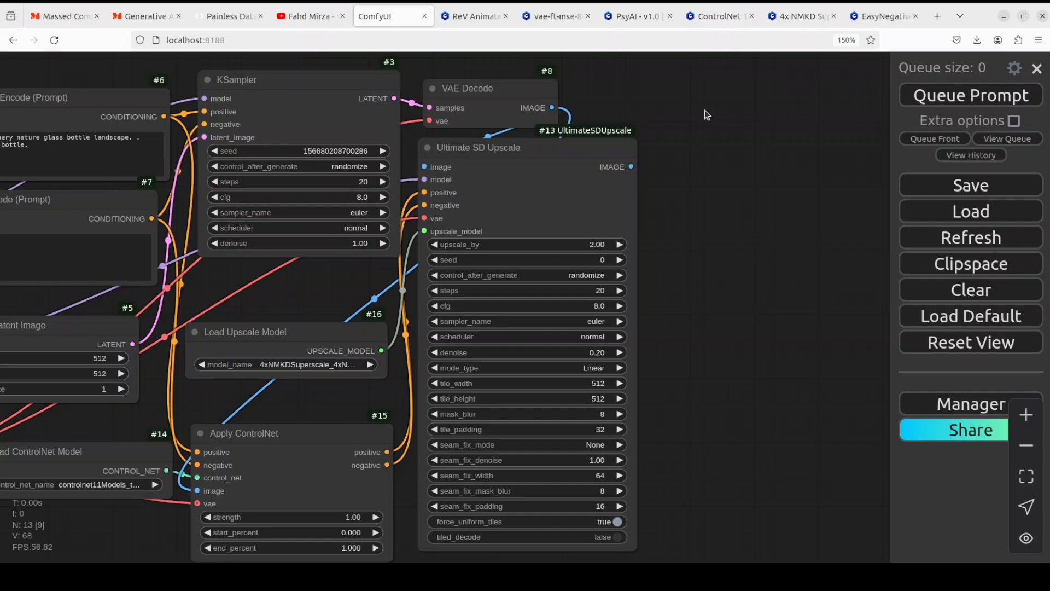
{"action": "double_click", "coordinate": [729, 152]}
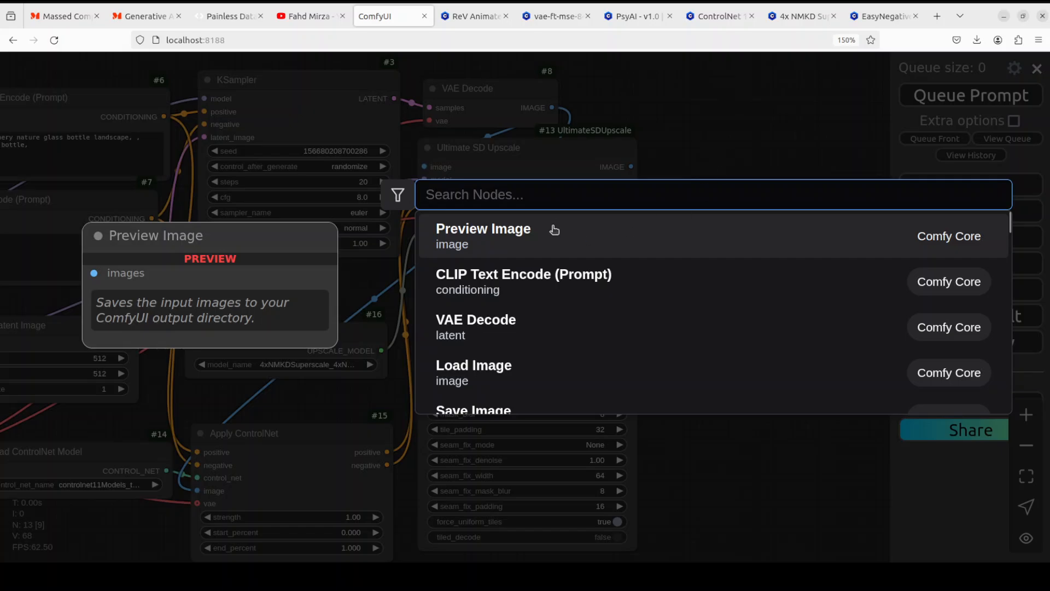
{"action": "left_click", "coordinate": [552, 232]}
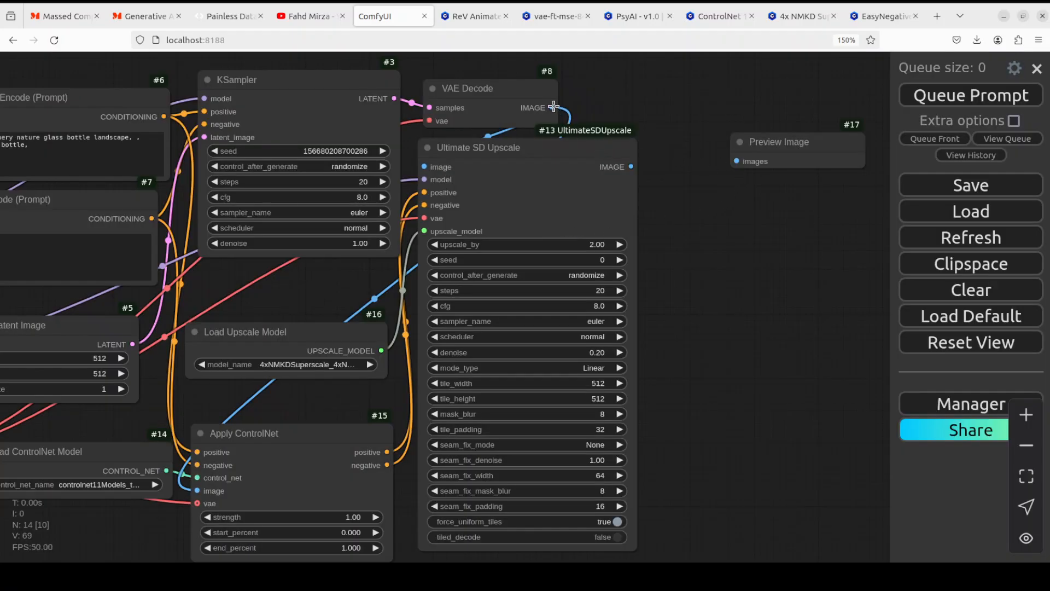
{"action": "left_click_drag", "start_coordinate": [554, 107], "coordinate": [745, 94]}
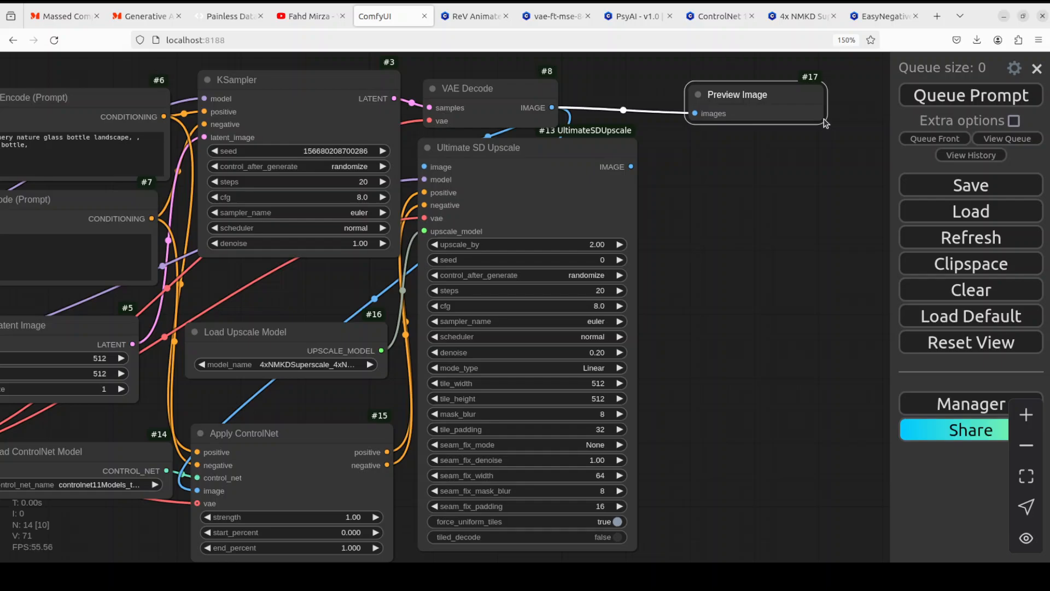
{"action": "left_click_drag", "start_coordinate": [855, 137], "coordinate": [878, 278]}
{"action": "left_click", "coordinate": [769, 365]}
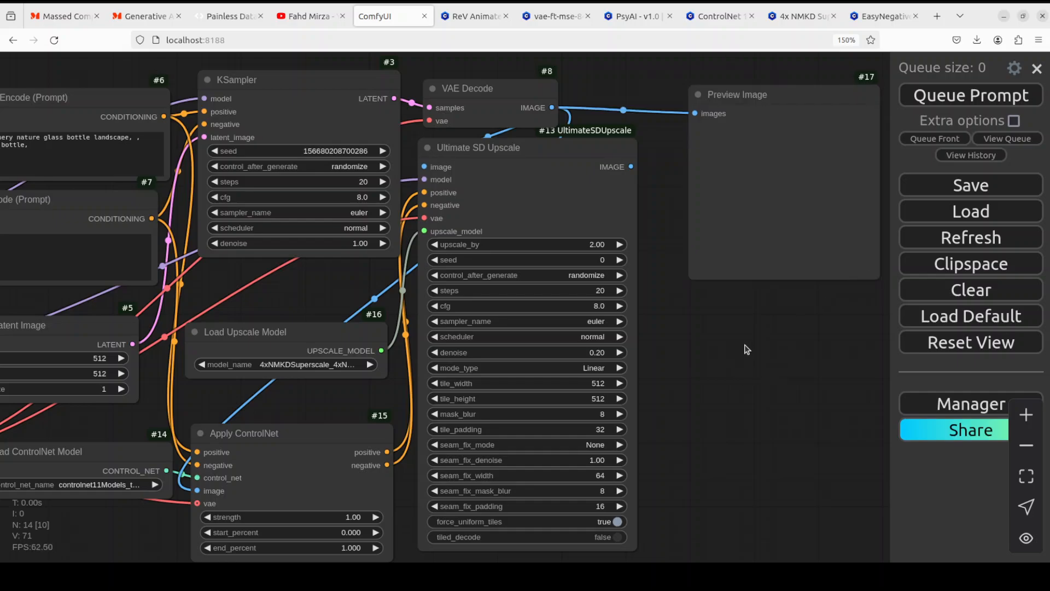
- Add a second, enlarged Preview Image node below the first and connect Ultimate SD Upscale's IMAGE output to it
{"action": "double_click", "coordinate": [747, 349]}
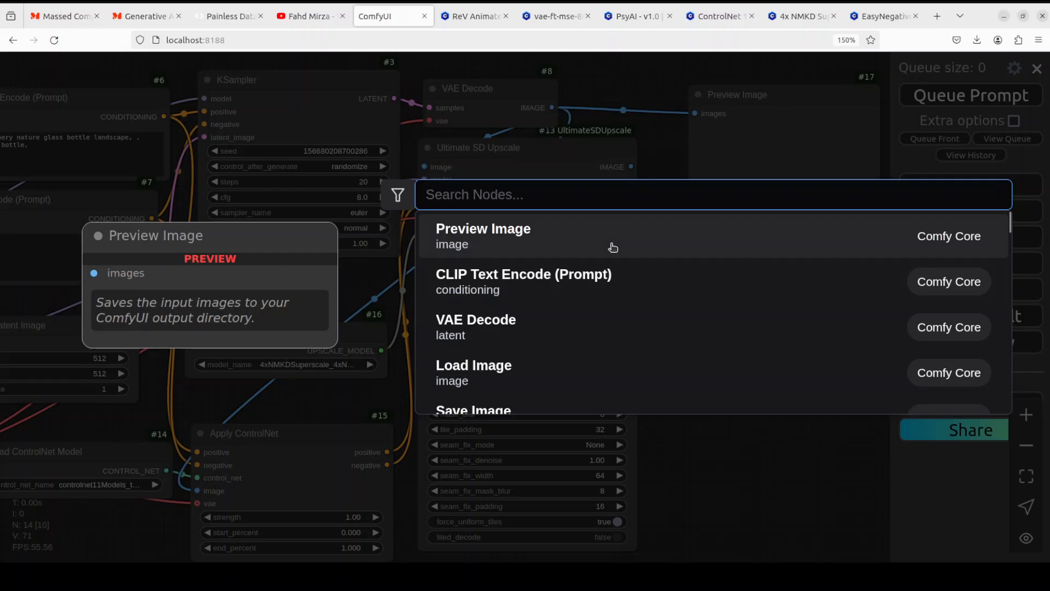
{"action": "left_click", "coordinate": [588, 239]}
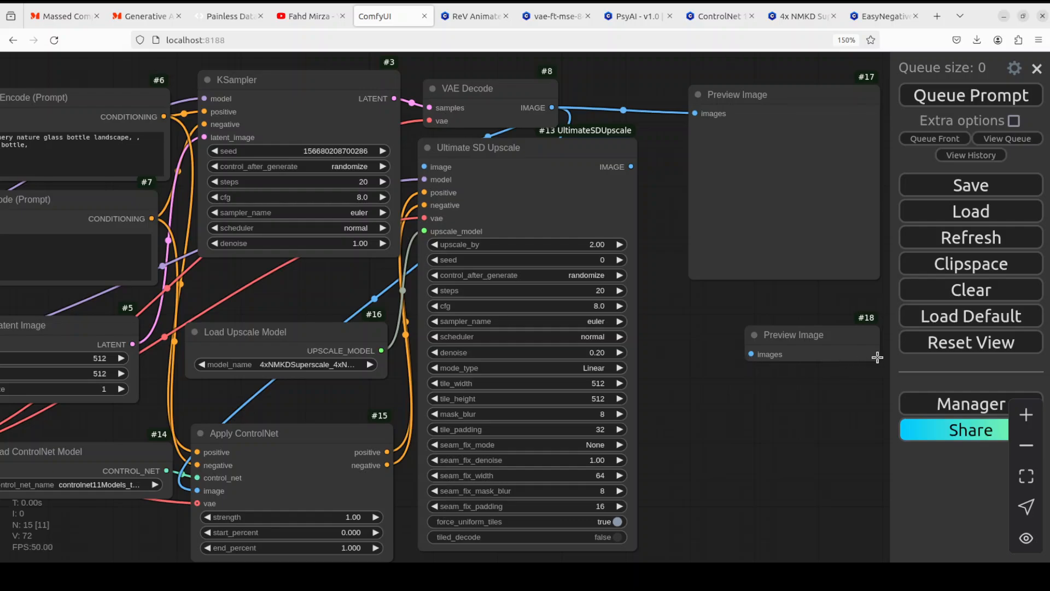
{"action": "left_click_drag", "start_coordinate": [818, 332], "coordinate": [767, 297]}
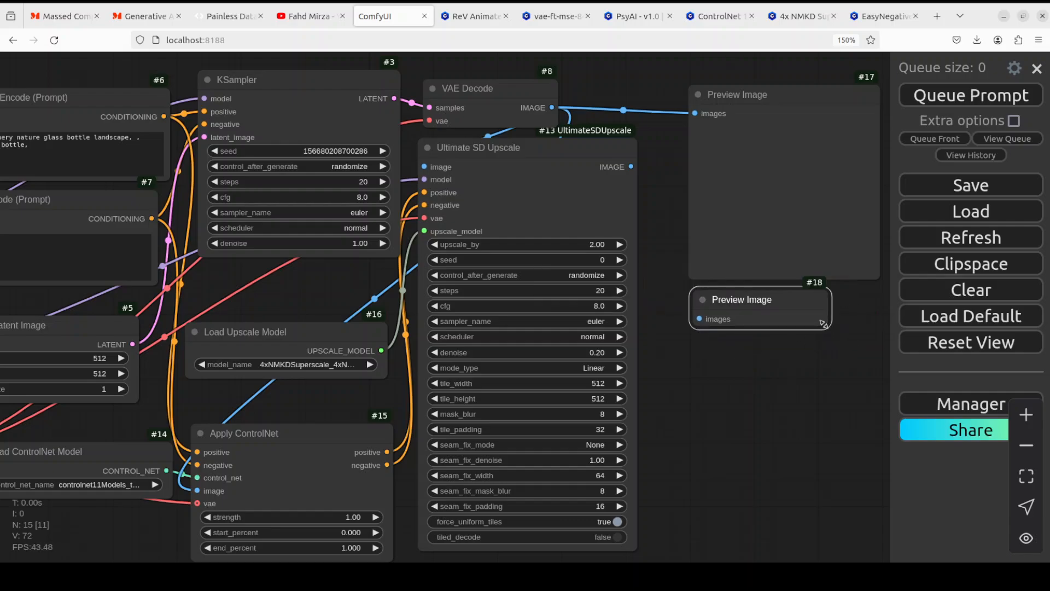
{"action": "left_click_drag", "start_coordinate": [823, 323], "coordinate": [879, 522]}
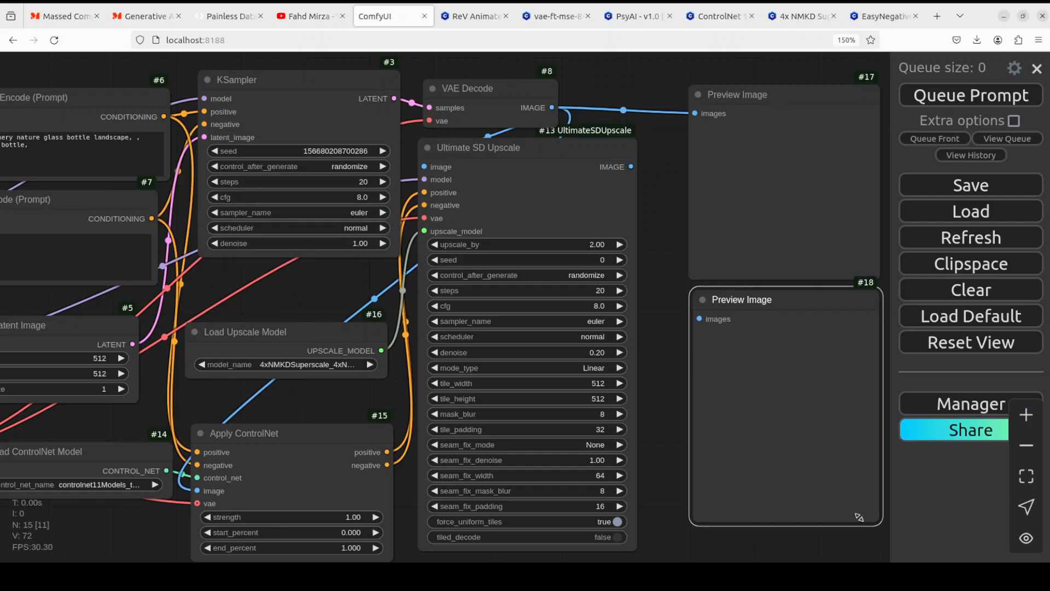
{"action": "left_click_drag", "start_coordinate": [632, 166], "coordinate": [681, 314]}
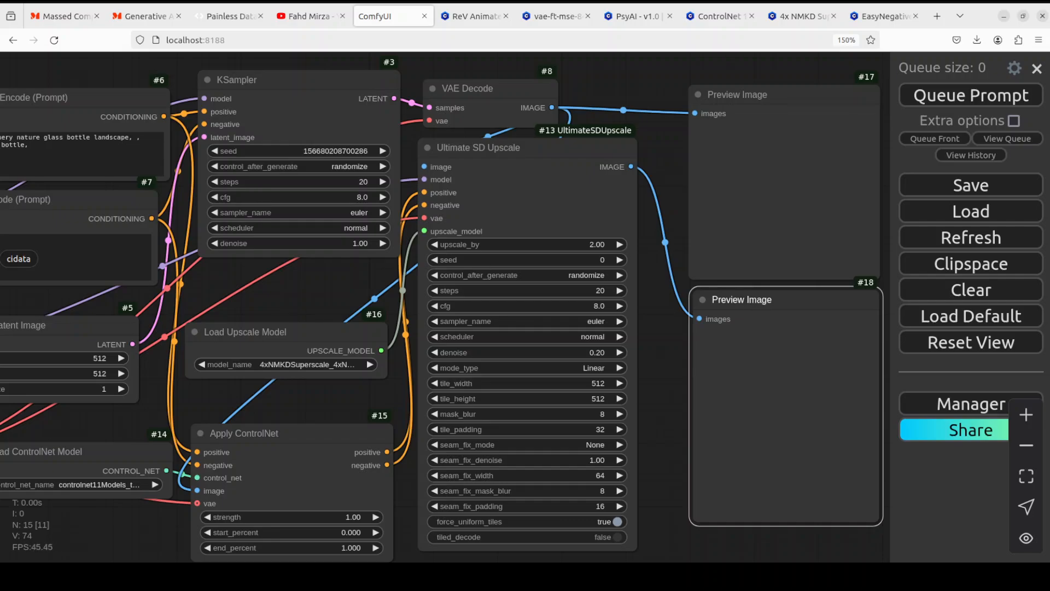
- Open the psychedelic head sample image on the PsyAI LoRA's Civitai page and copy its positive prompt
{"action": "left_click_drag", "start_coordinate": [672, 328], "coordinate": [947, 322]}
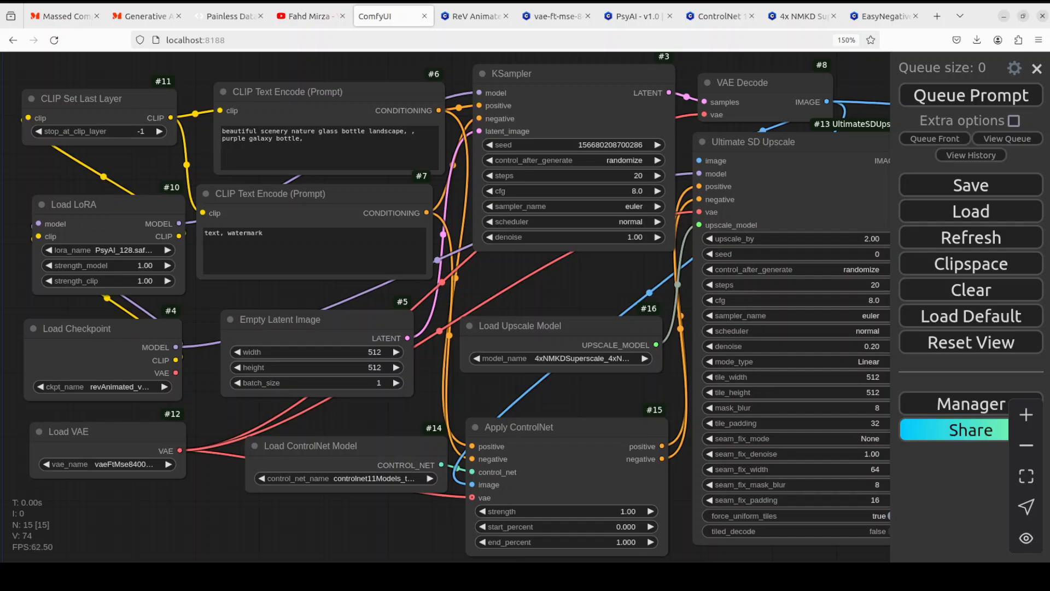
{"action": "left_click", "coordinate": [82, 328]}
{"action": "left_click", "coordinate": [90, 435]}
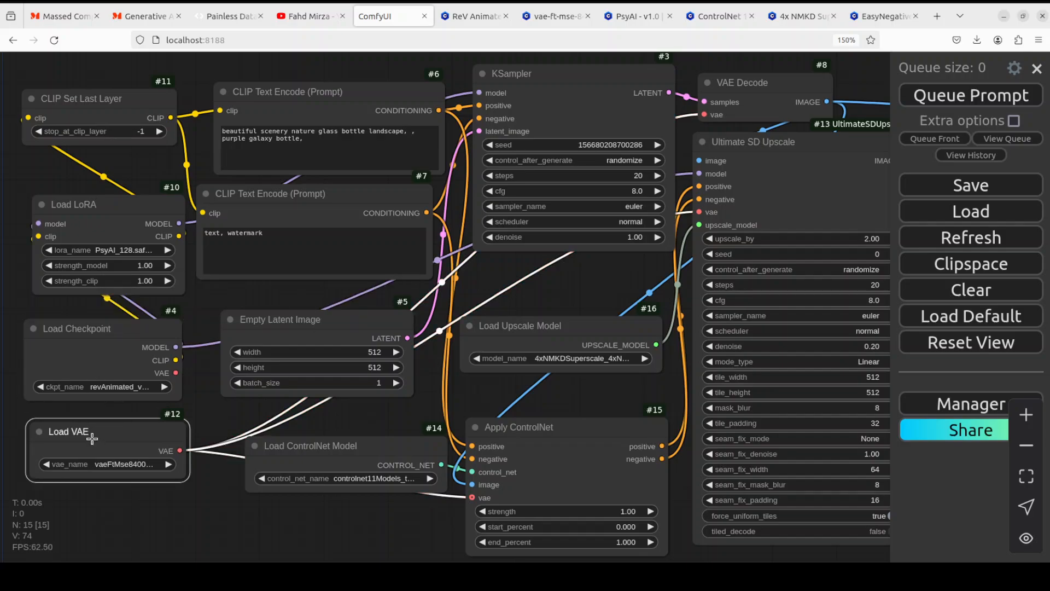
{"action": "left_click", "coordinate": [273, 91]}
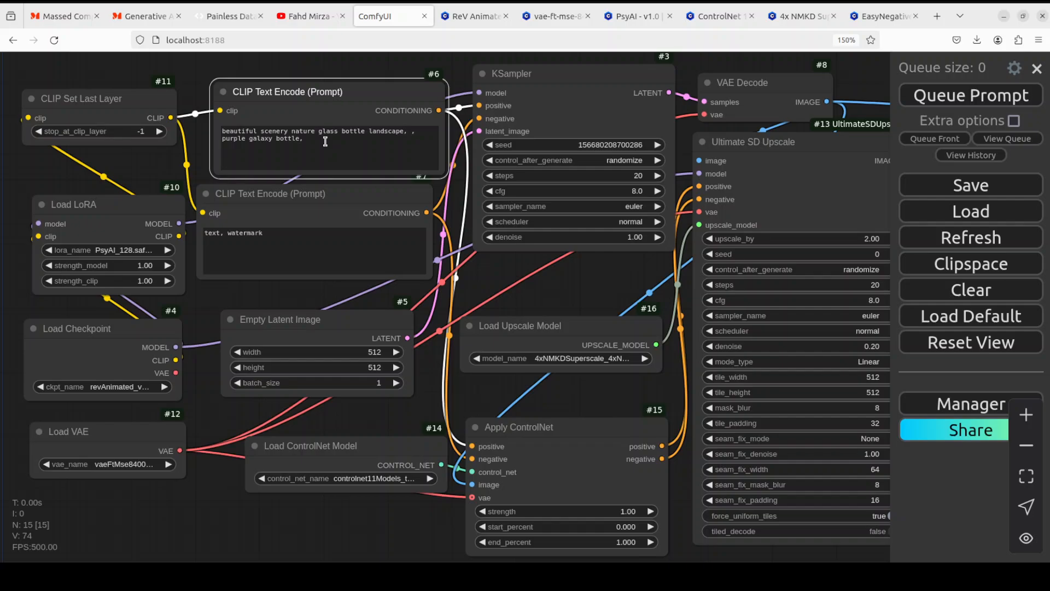
{"action": "left_click", "coordinate": [631, 19]}
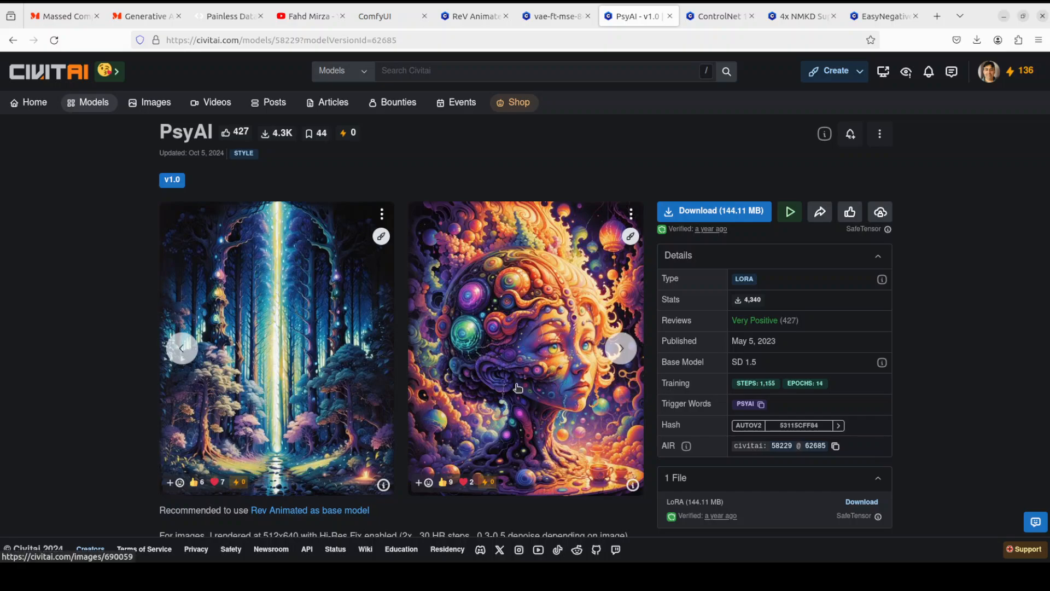
{"action": "left_click", "coordinate": [494, 359]}
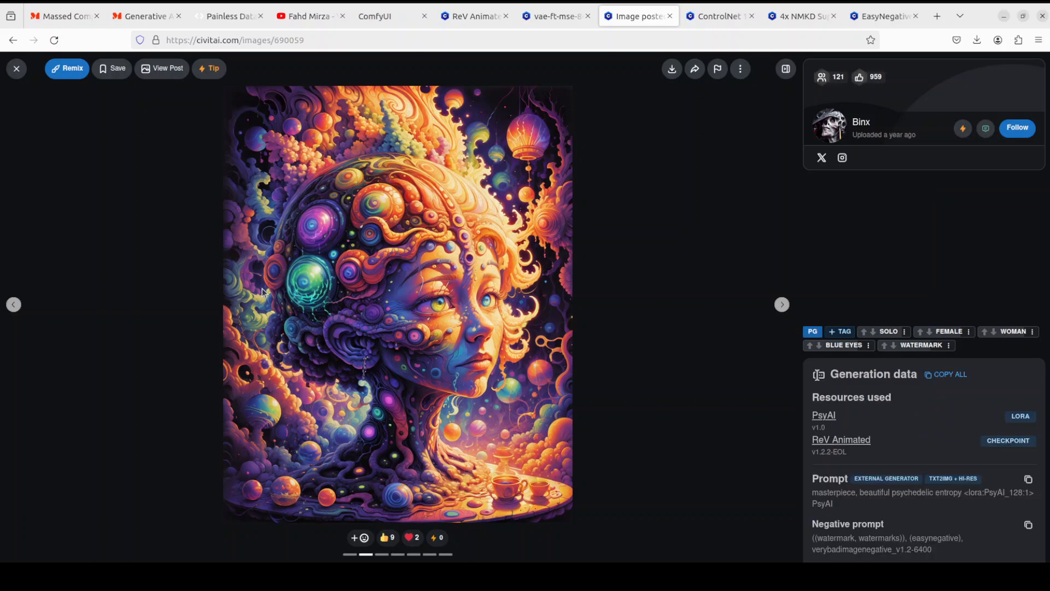
{"action": "left_click", "coordinate": [782, 305]}
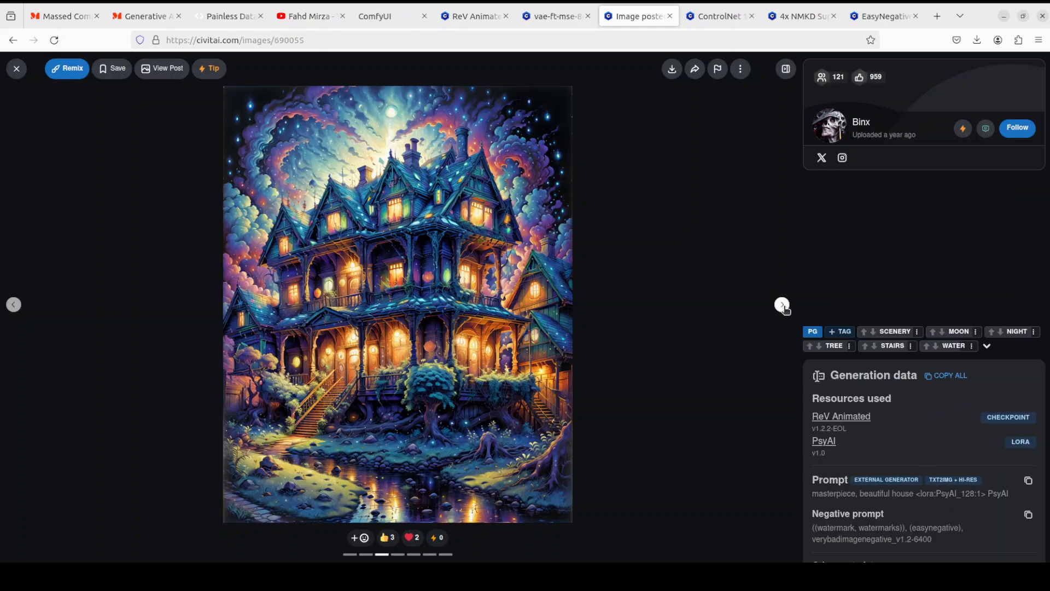
{"action": "left_click", "coordinate": [15, 306]}
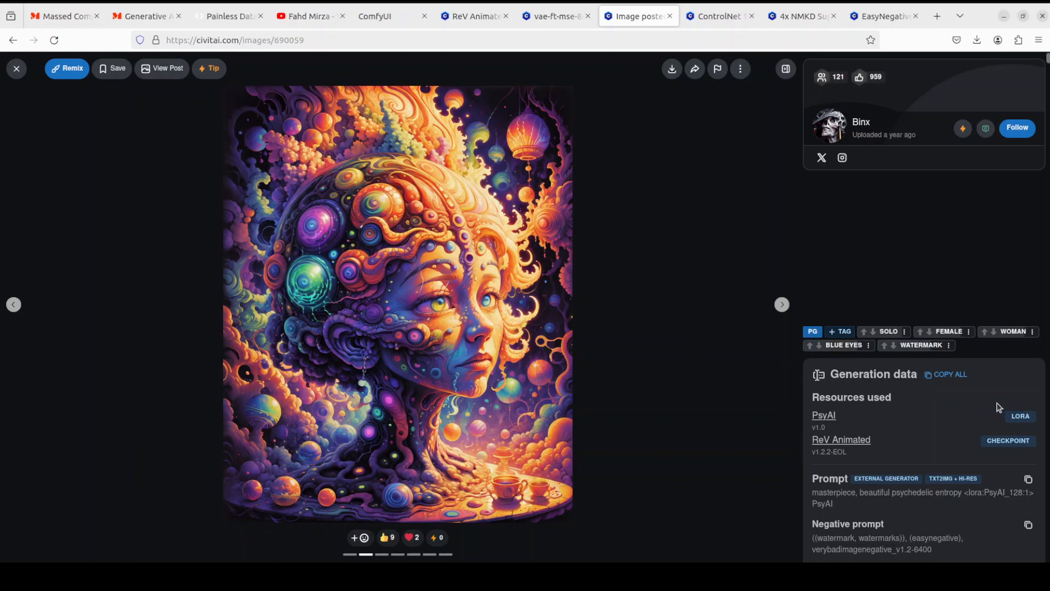
{"action": "scroll", "coordinate": [996, 405], "scroll_direction": "down", "scroll_amount": 3}
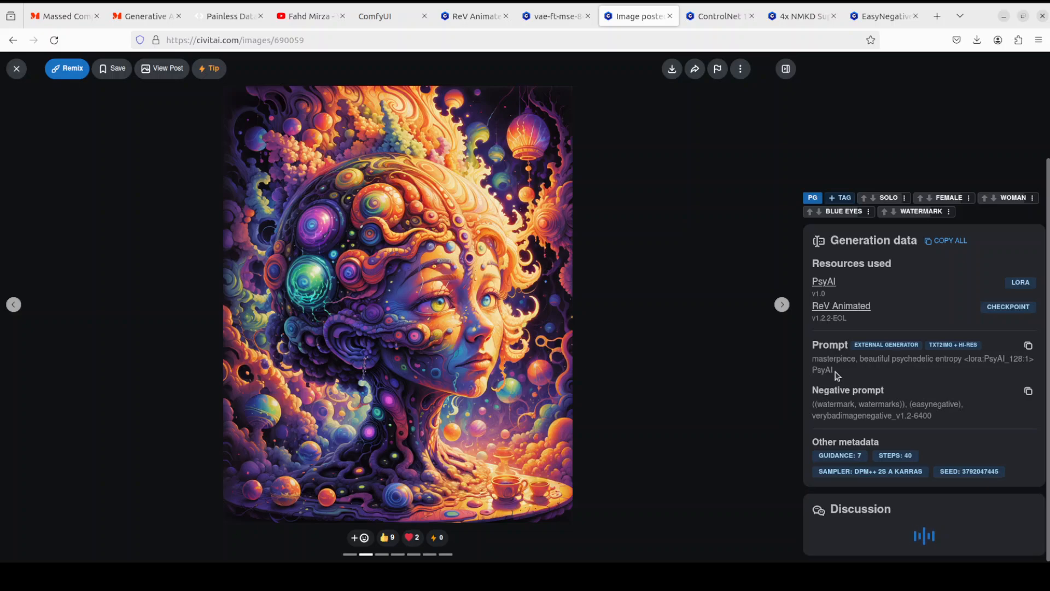
{"action": "left_click_drag", "start_coordinate": [813, 359], "coordinate": [835, 371]}
{"action": "key", "text": "ctrl+c"}
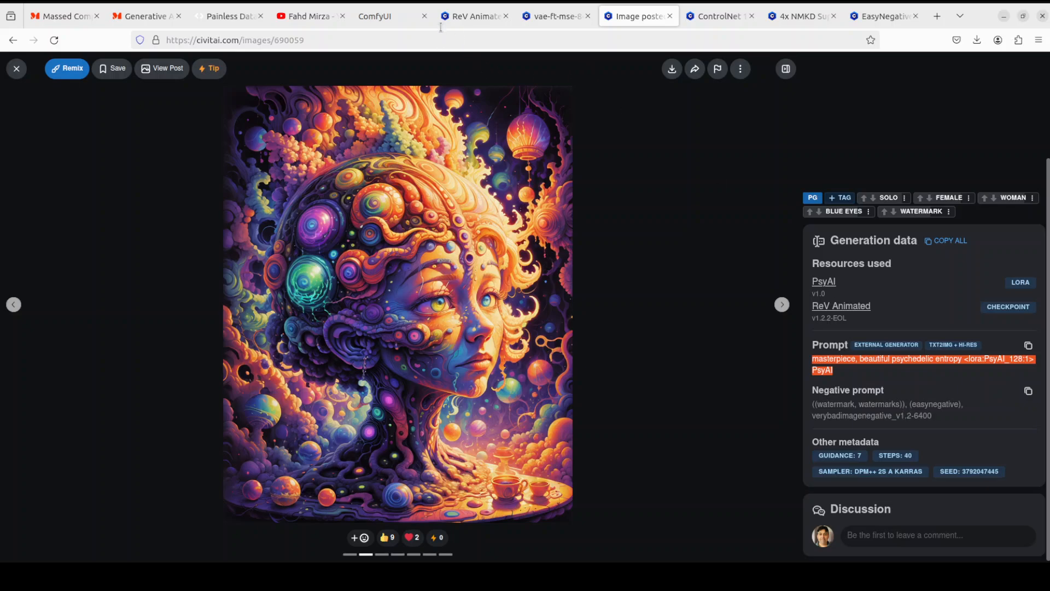
- Back in ComfyUI, replace the positive prompt text with "masterpiece, beautiful psychedelic entropy <lora:PsyAI_128:1> PsyAI"
{"action": "left_click", "coordinate": [373, 16]}
{"action": "left_click", "coordinate": [279, 136]}
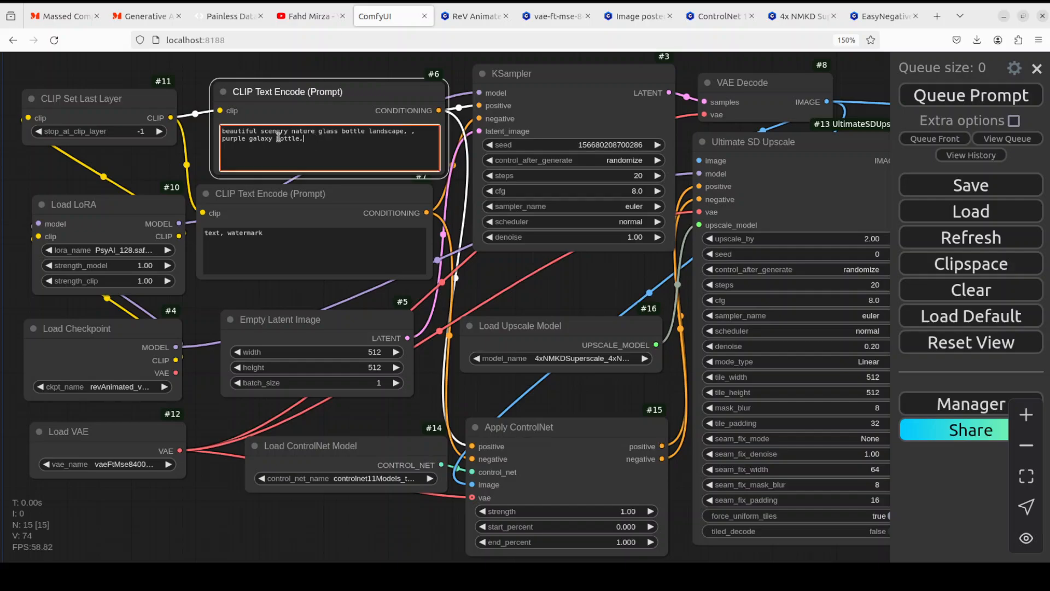
{"action": "key", "text": "ctrl+a"}
{"action": "key", "text": "ctrl+v"}
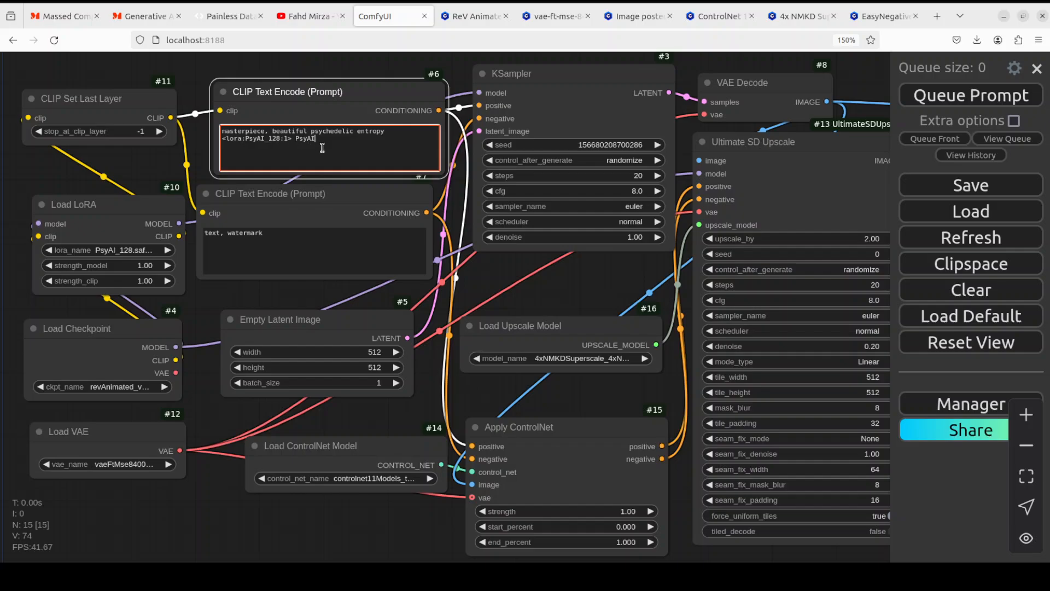
- Copy the sample image's negative prompt, "((watermark, watermarks)), (easynegative), verybadimagenegative_v1.2-6400", from Civitai and replace the text in the negative CLIP Text Encode node with it
{"action": "left_click", "coordinate": [637, 17]}
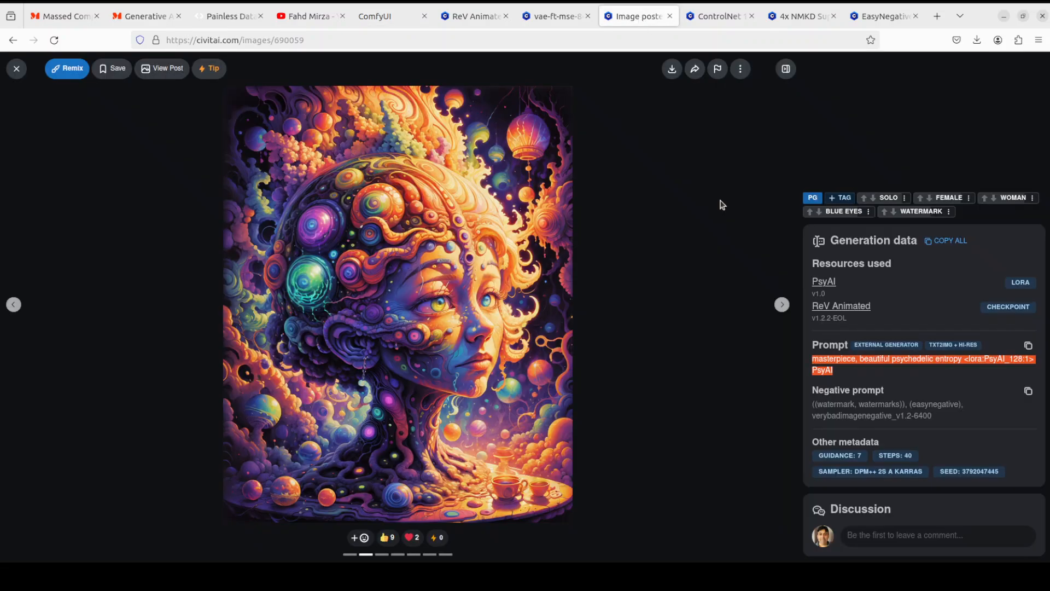
{"action": "left_click_drag", "start_coordinate": [903, 420], "coordinate": [808, 409]}
{"action": "key", "text": "ctrl+c"}
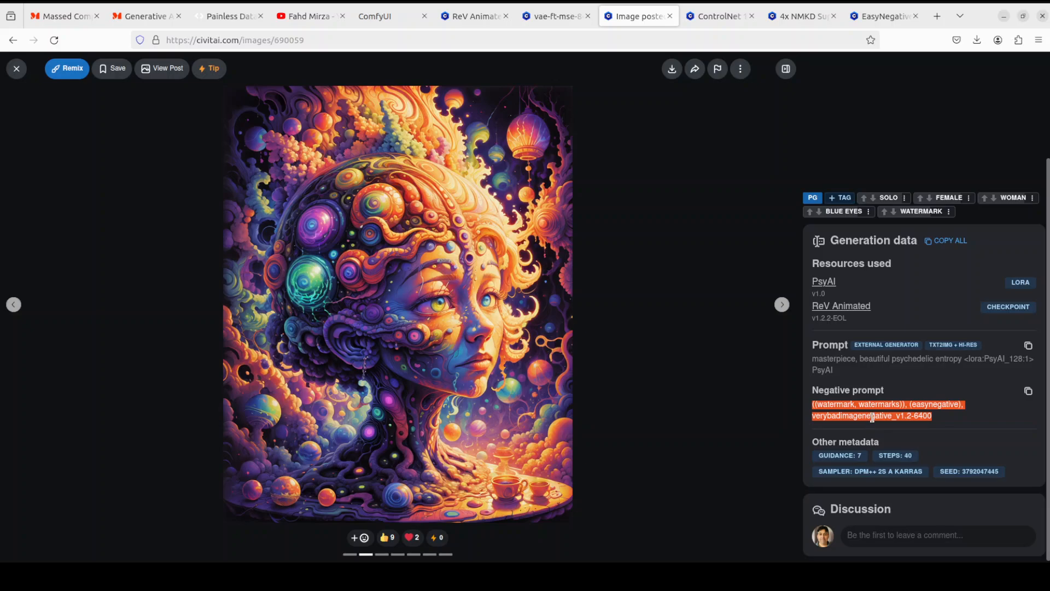
{"action": "left_click", "coordinate": [383, 16]}
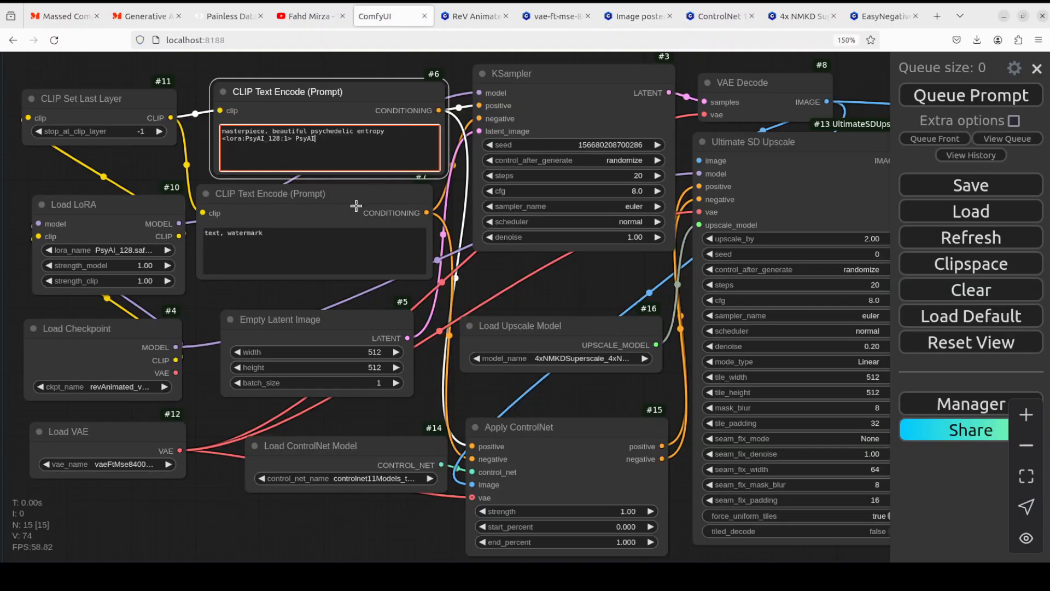
{"action": "left_click", "coordinate": [236, 230]}
{"action": "key", "text": "ctrl+a"}
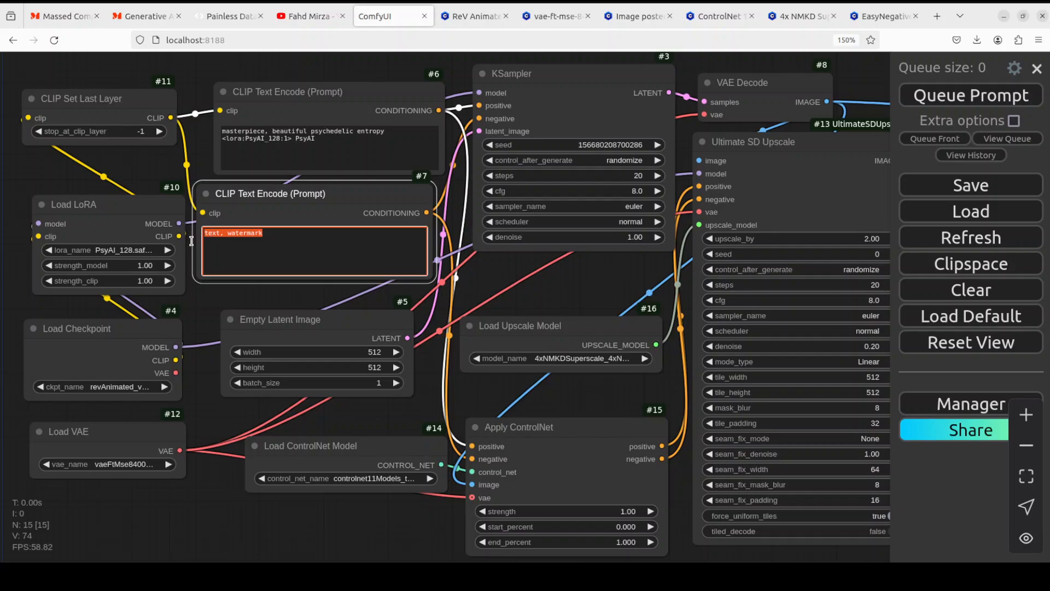
{"action": "key", "text": "ctrl+v"}
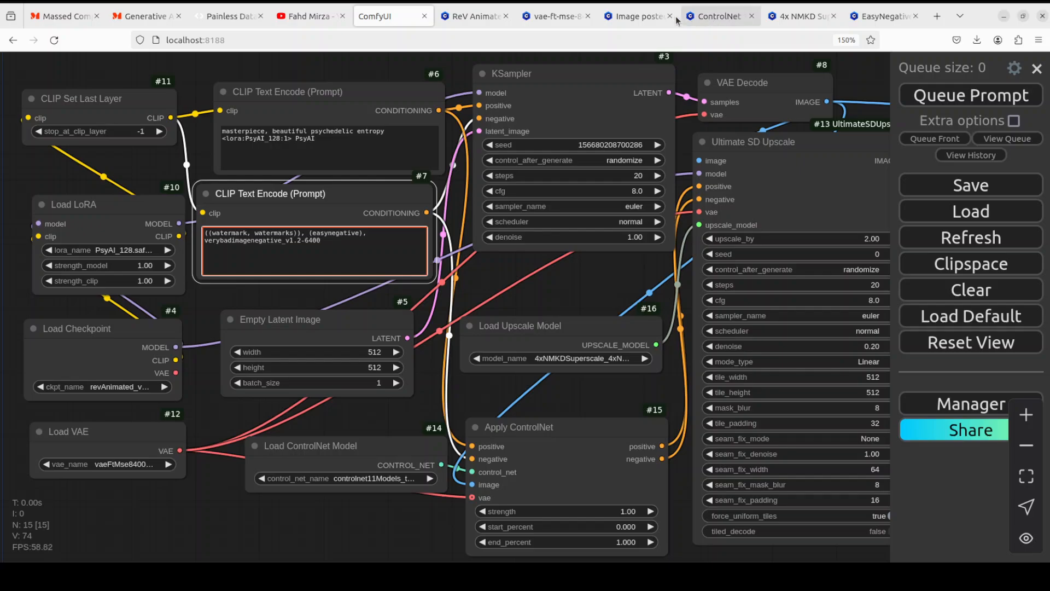
- Check the sample image's generation data on Civitai, and set the KSampler's cfg to 7 and steps to 40
{"action": "left_click", "coordinate": [637, 16]}
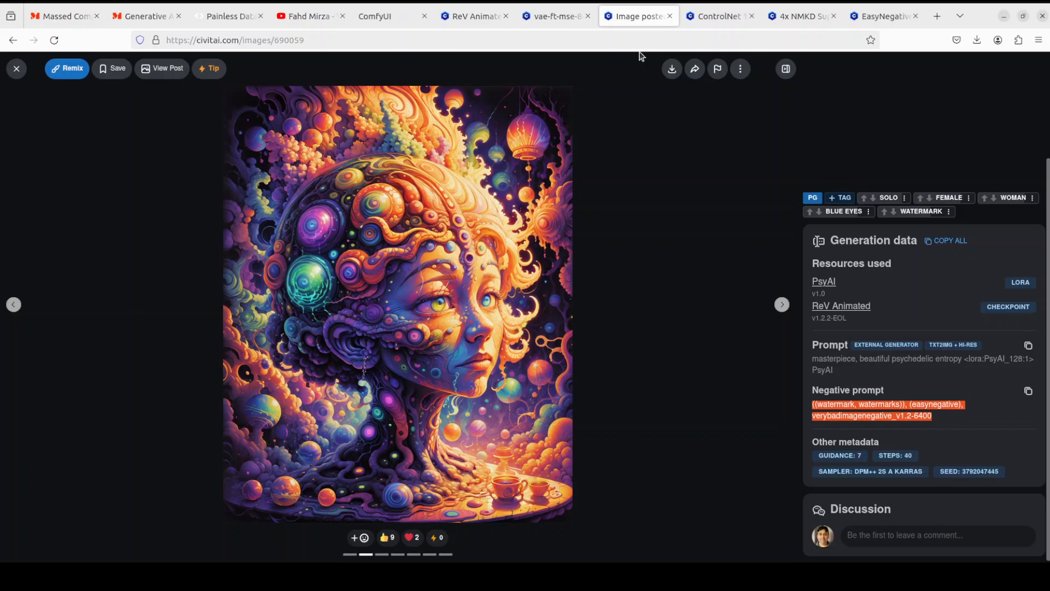
{"action": "left_click", "coordinate": [402, 21]}
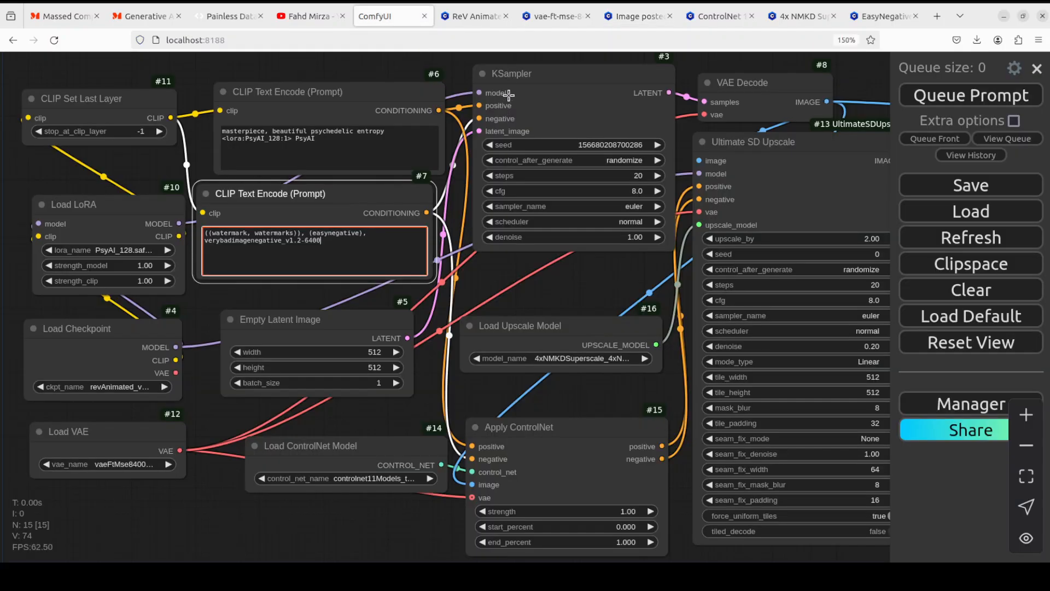
{"action": "left_click", "coordinate": [527, 190]}
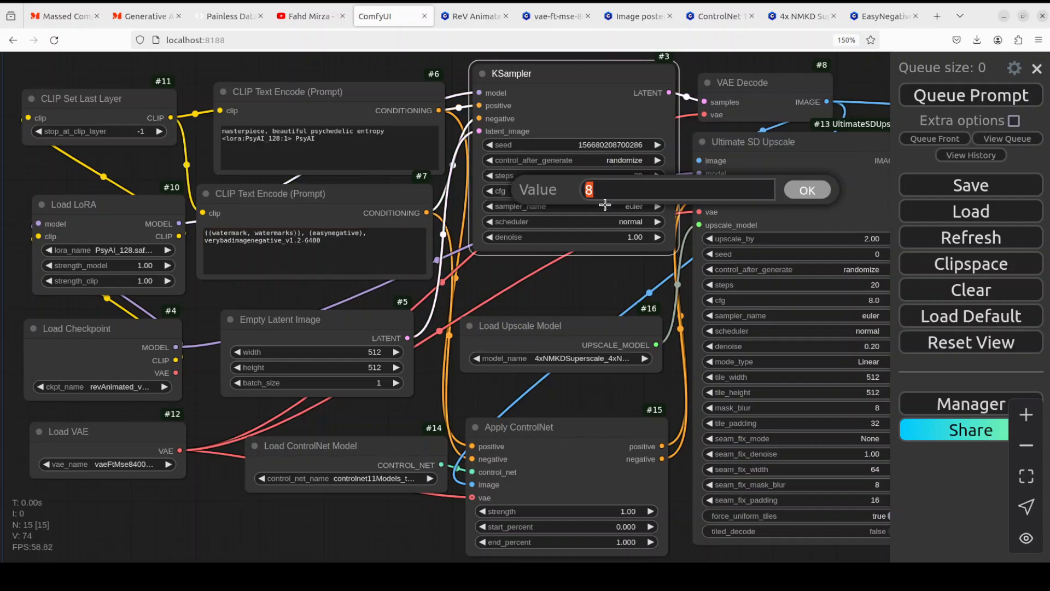
{"action": "type", "text": "7"}
{"action": "left_click", "coordinate": [803, 191]}
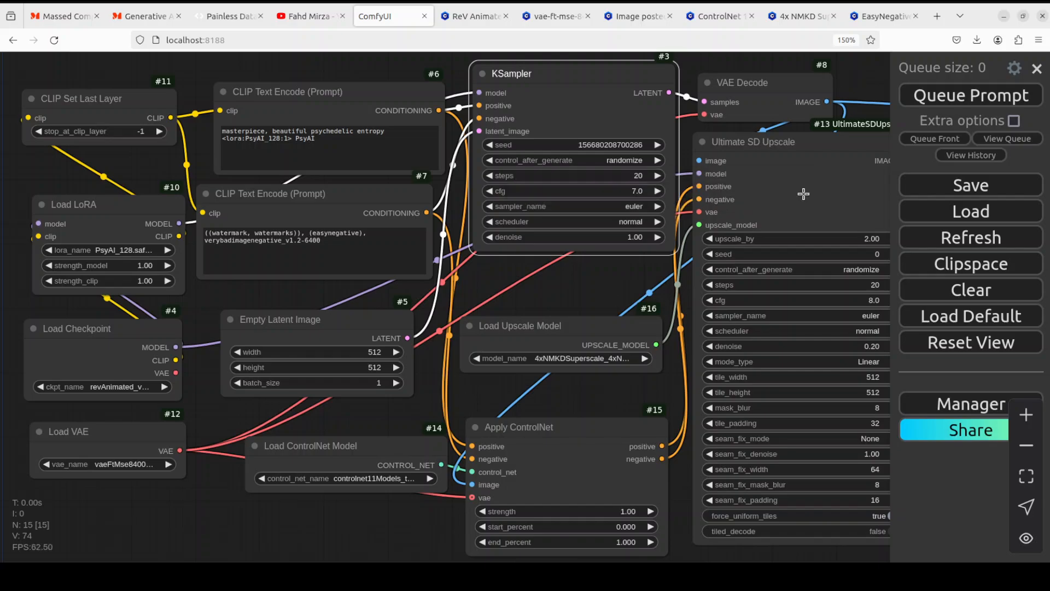
{"action": "left_click", "coordinate": [557, 175]}
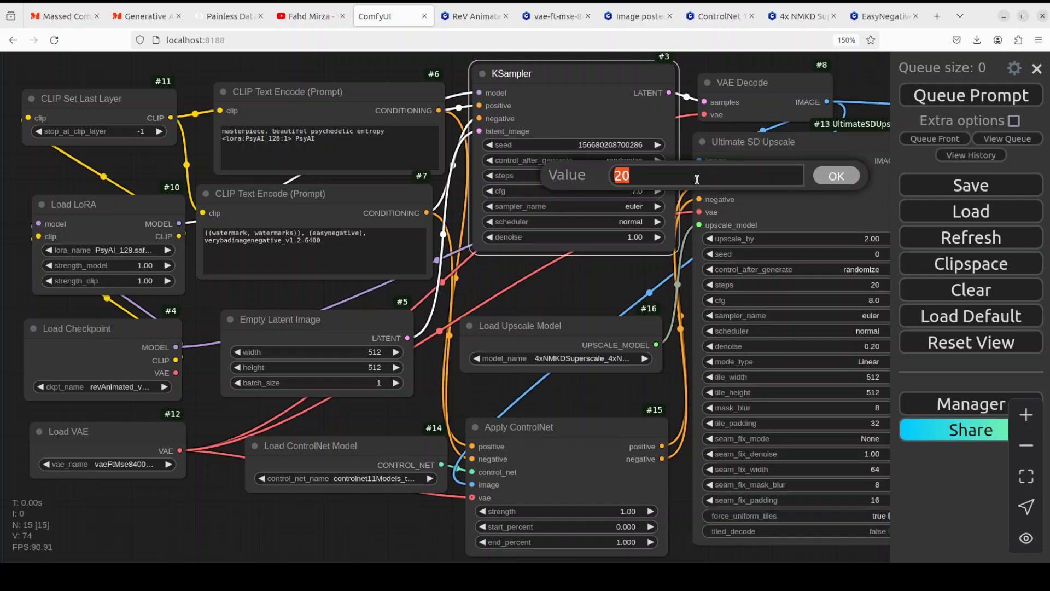
{"action": "type", "text": "40"}
{"action": "left_click", "coordinate": [835, 176]}
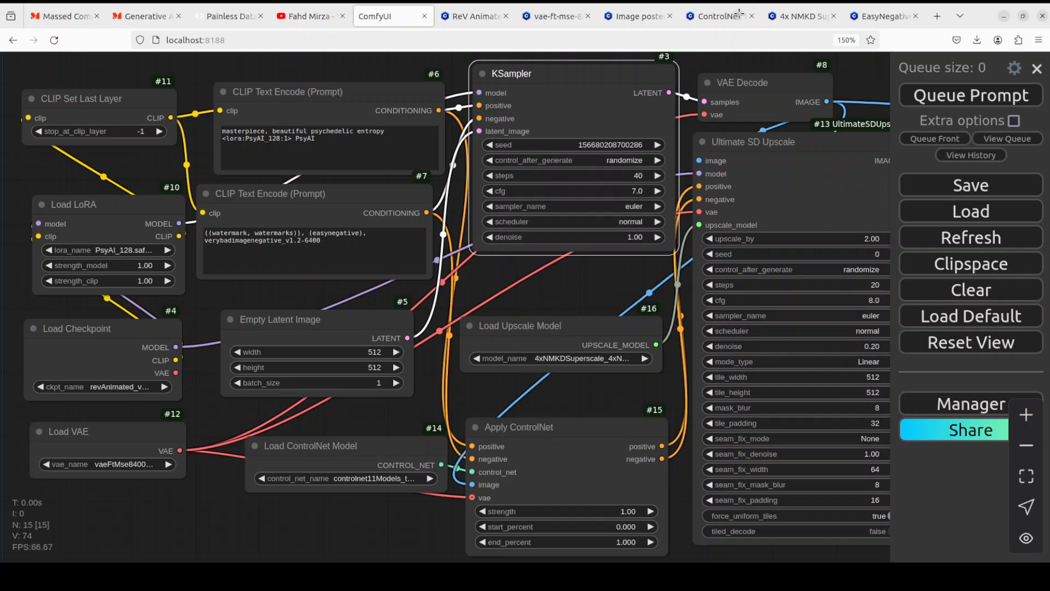
- Check the sample image's sampler on Civitai, and set the KSampler's sampler_name to dpmpp_2s_ancestral and scheduler to karras in ComfyUI
{"action": "left_click", "coordinate": [628, 16]}
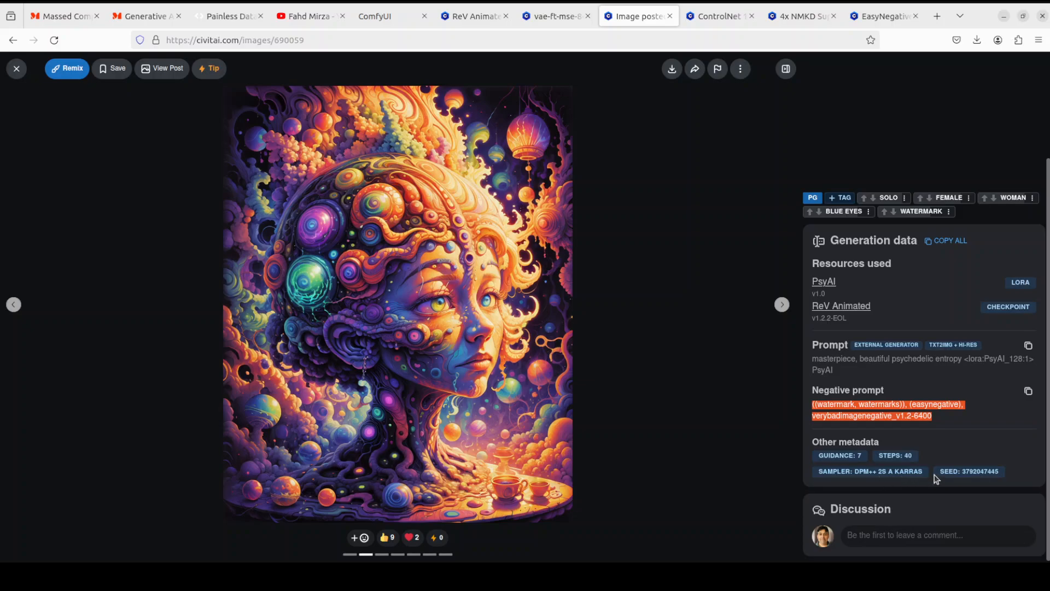
{"action": "left_click", "coordinate": [384, 16]}
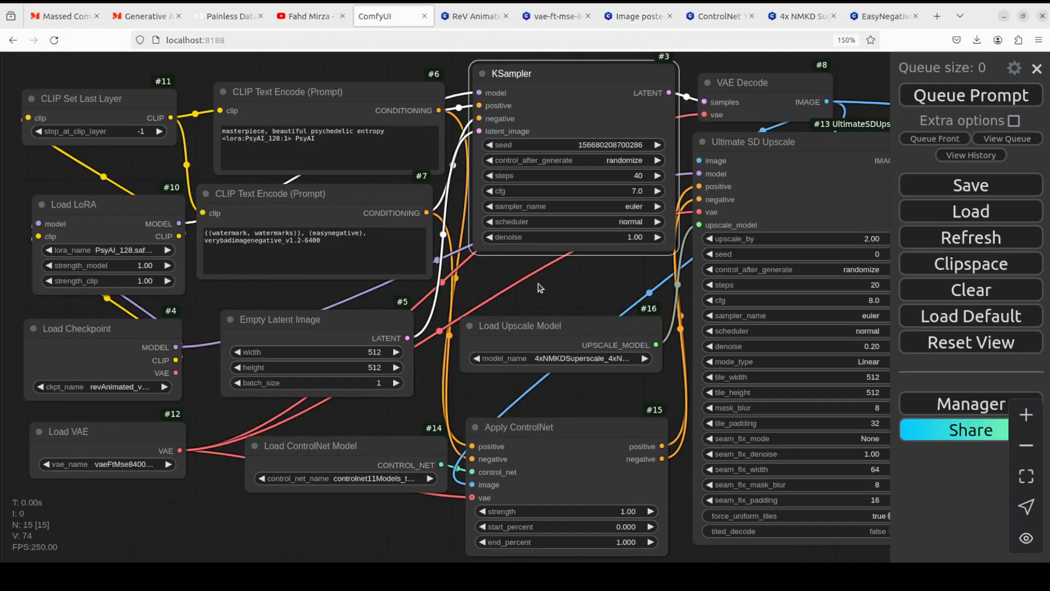
{"action": "left_click", "coordinate": [524, 210]}
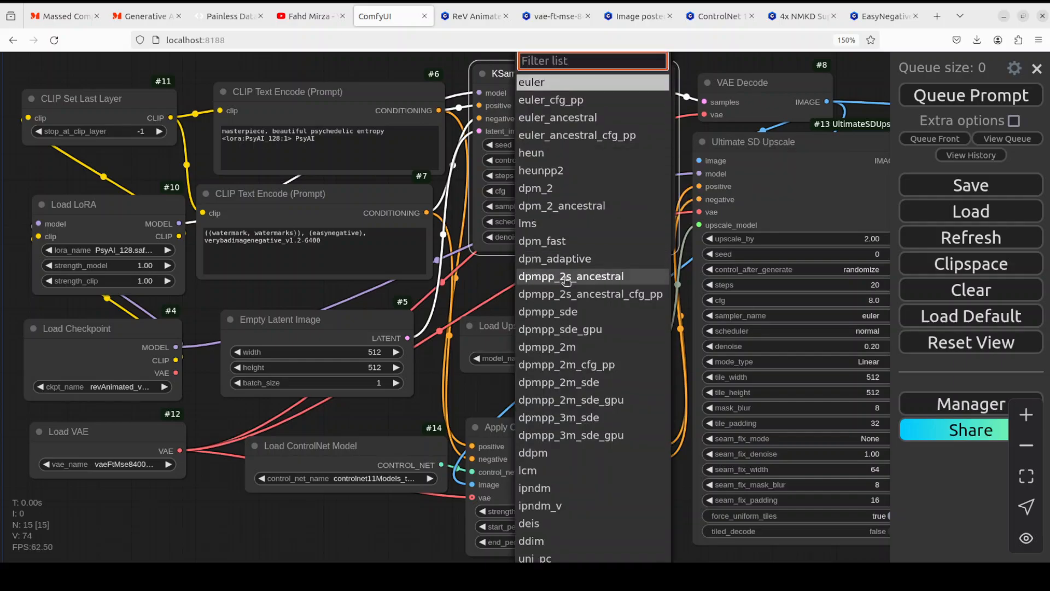
{"action": "left_click", "coordinate": [596, 281]}
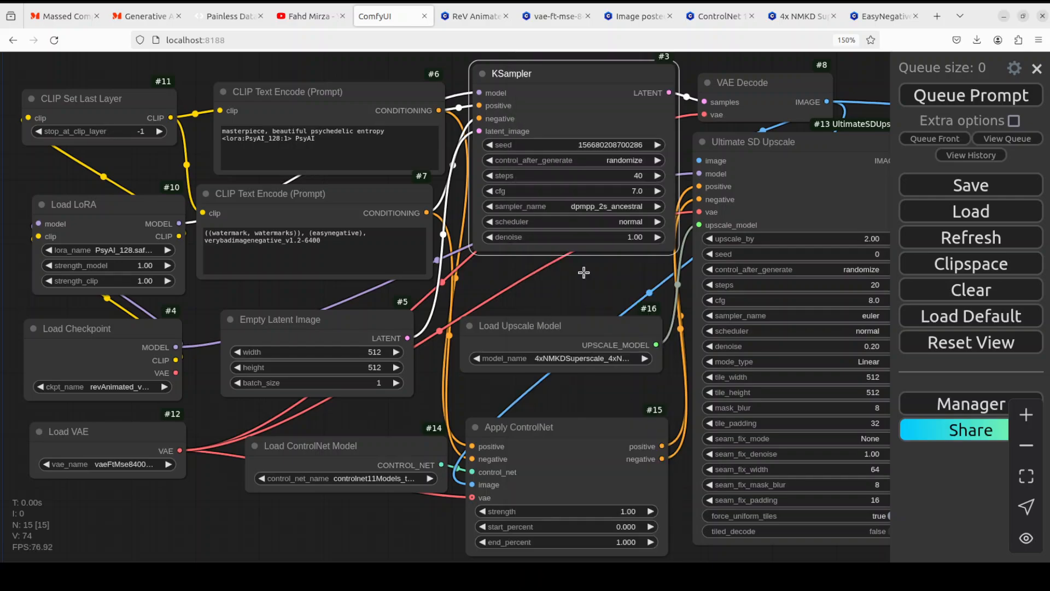
{"action": "left_click", "coordinate": [591, 222]}
{"action": "left_click", "coordinate": [618, 263]}
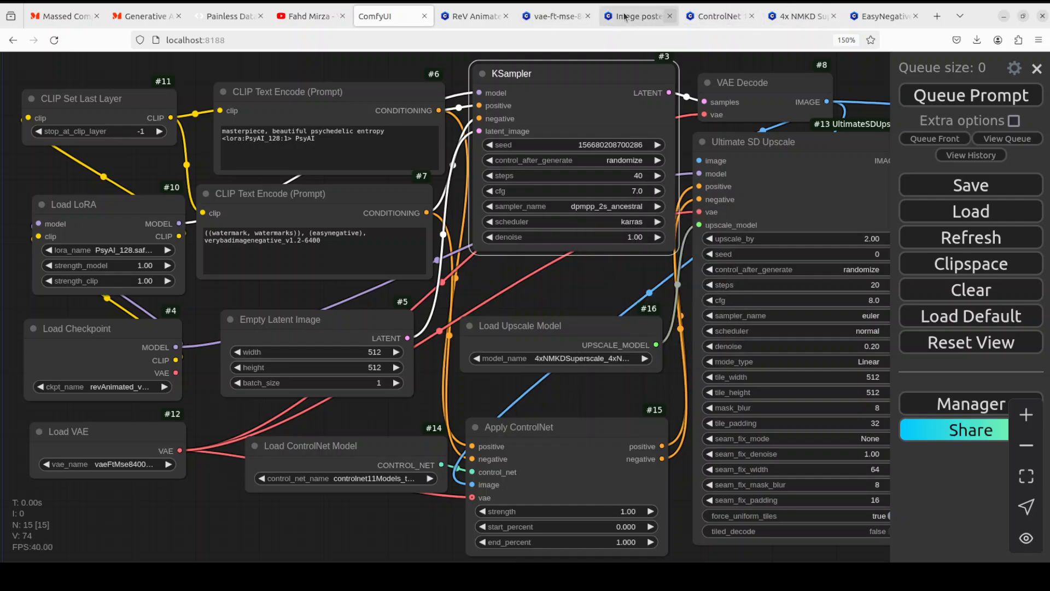
{"action": "left_click", "coordinate": [643, 15]}
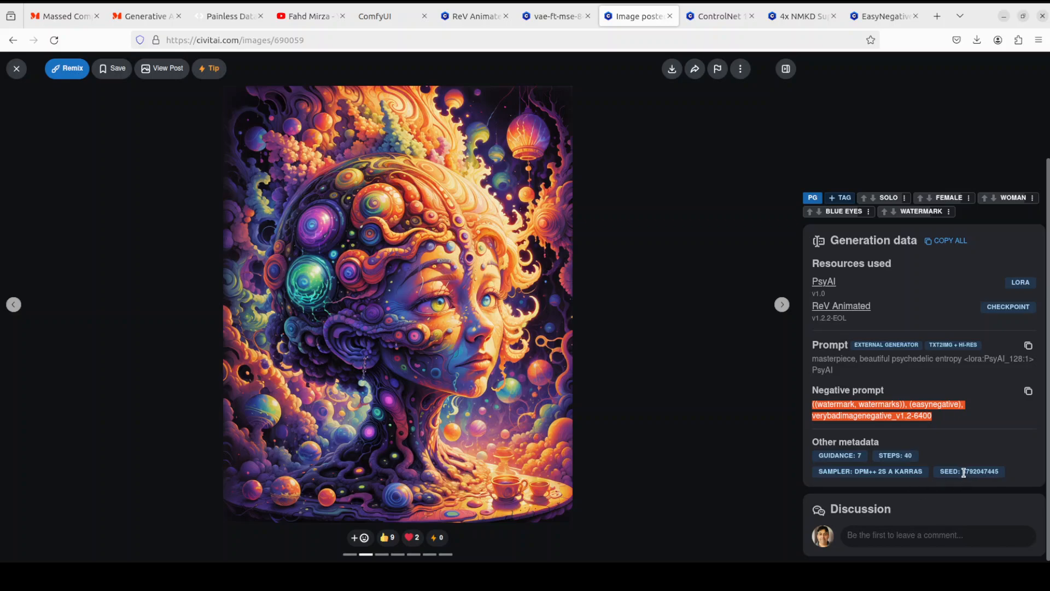
{"action": "left_click_drag", "start_coordinate": [963, 472], "coordinate": [1001, 476]}
{"action": "key", "text": "ctrl+c"}
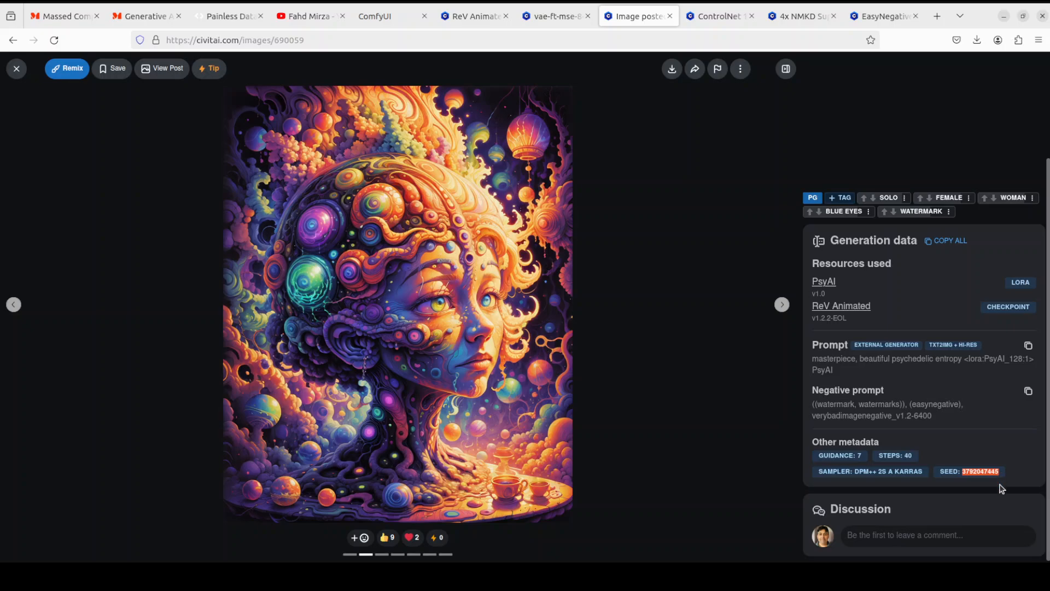
{"action": "left_click", "coordinate": [392, 16]}
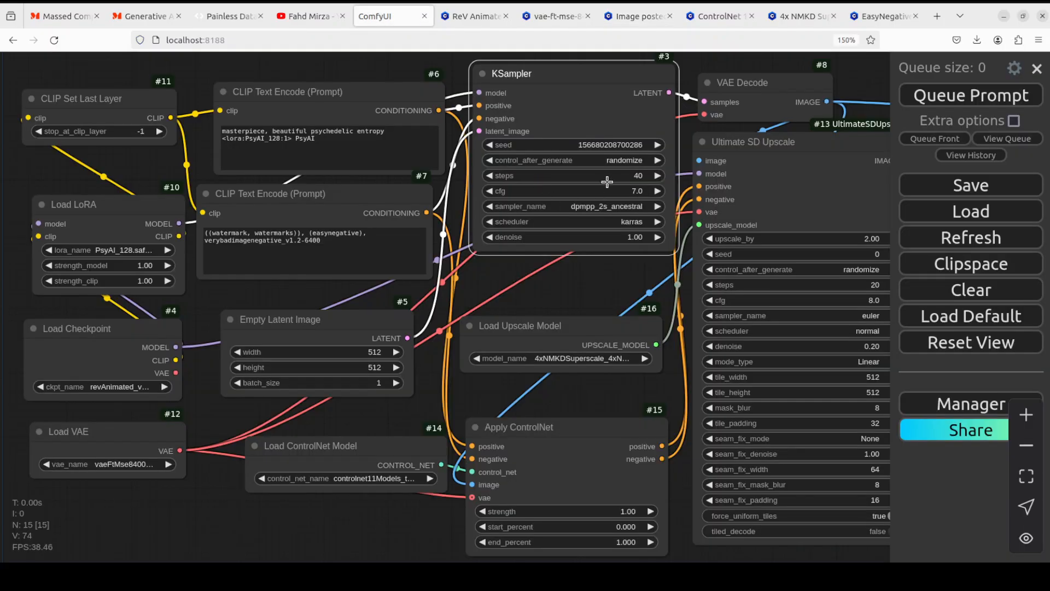
{"action": "left_click", "coordinate": [603, 144]}
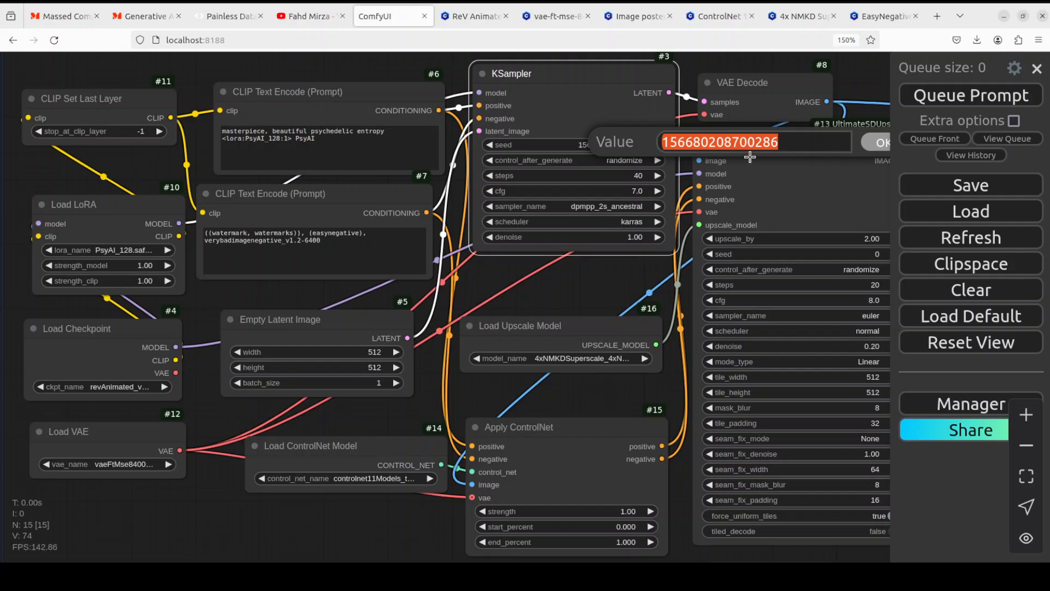
{"action": "key", "text": "ctrl+v"}
{"action": "left_click", "coordinate": [882, 143]}
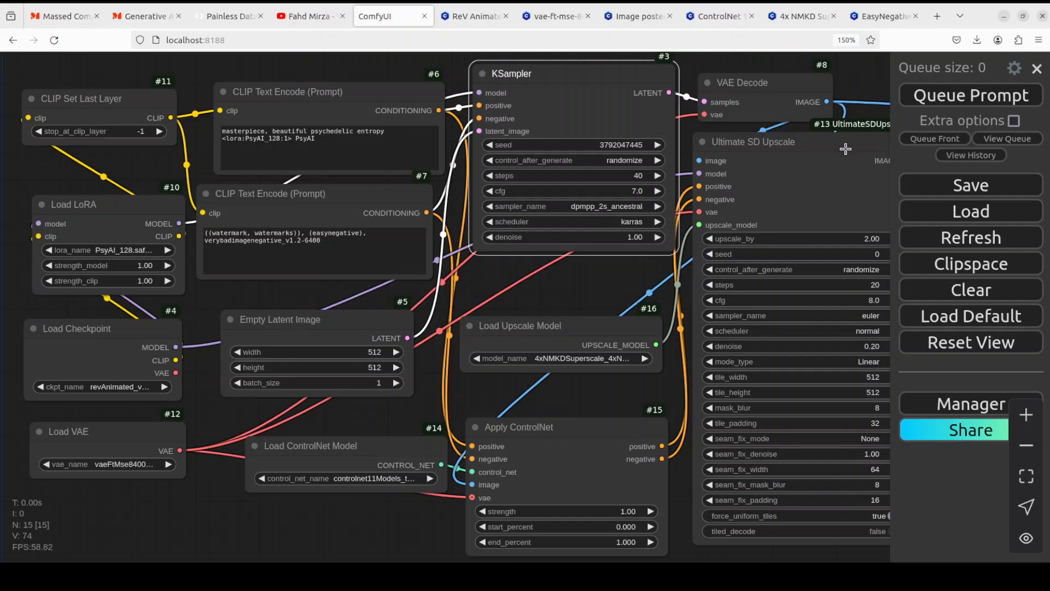
{"action": "left_click", "coordinate": [1036, 68]}
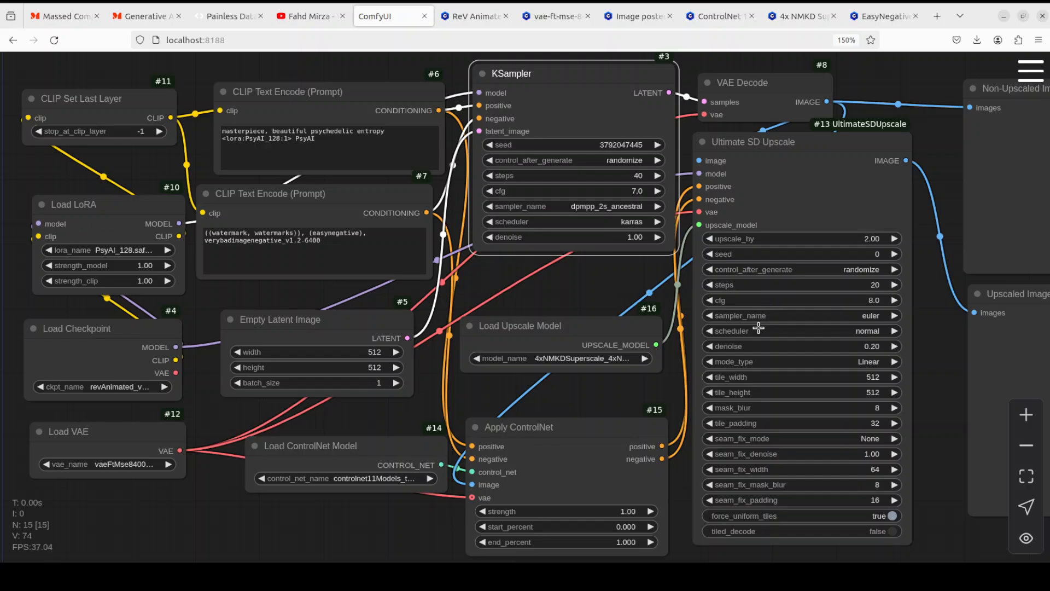
{"action": "left_click", "coordinate": [738, 301]}
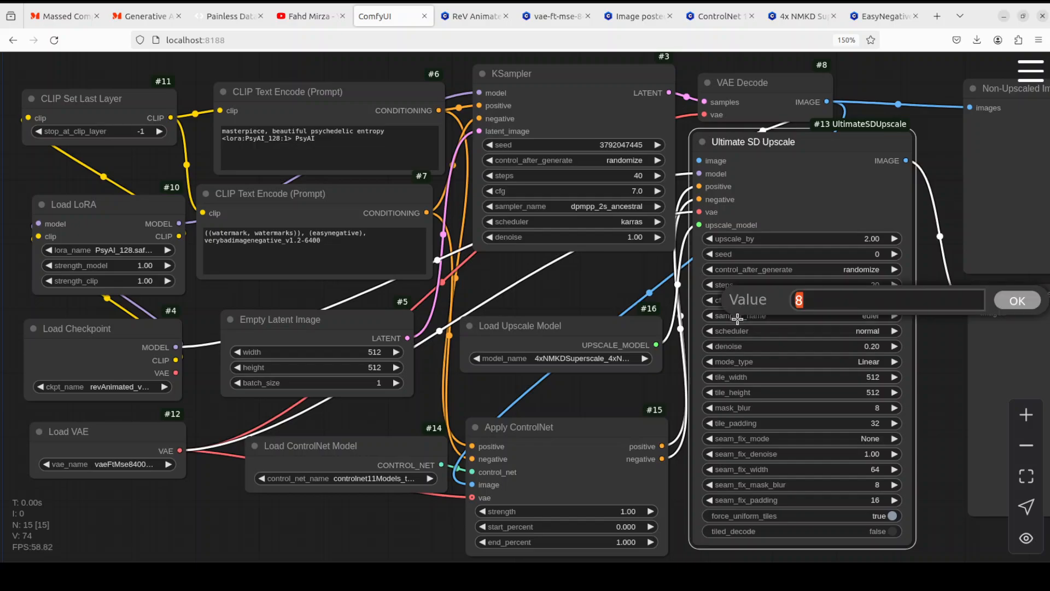
{"action": "left_click", "coordinate": [554, 118]}
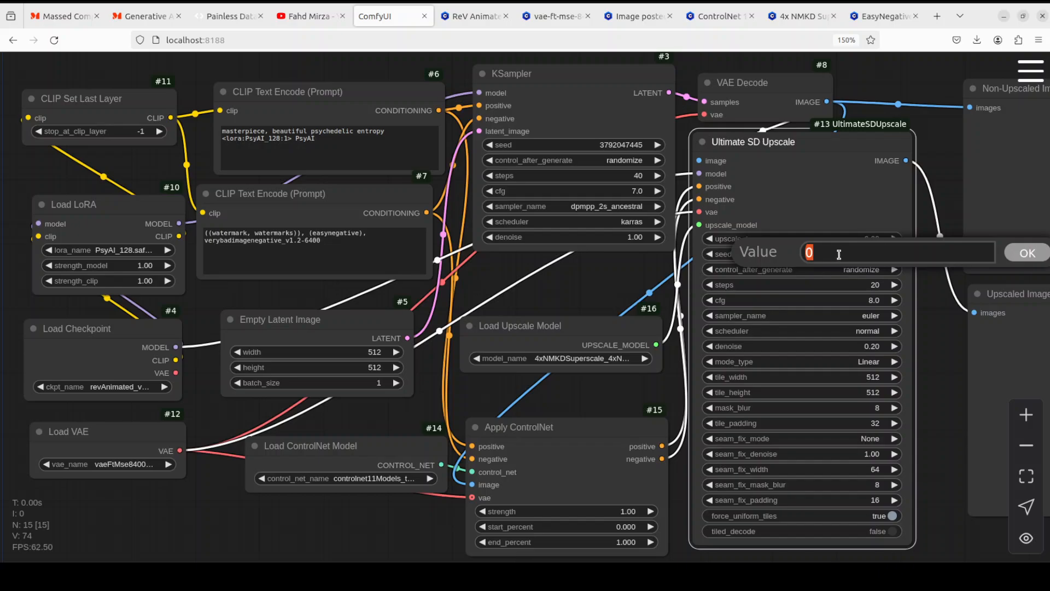
{"action": "key", "text": "ctrl+v"}
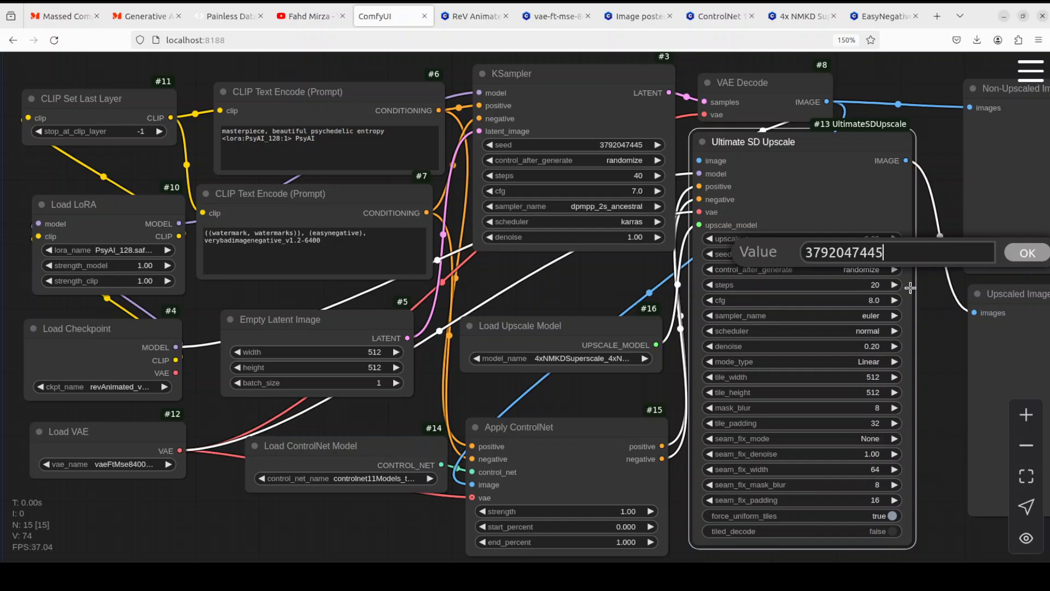
{"action": "left_click", "coordinate": [1027, 254]}
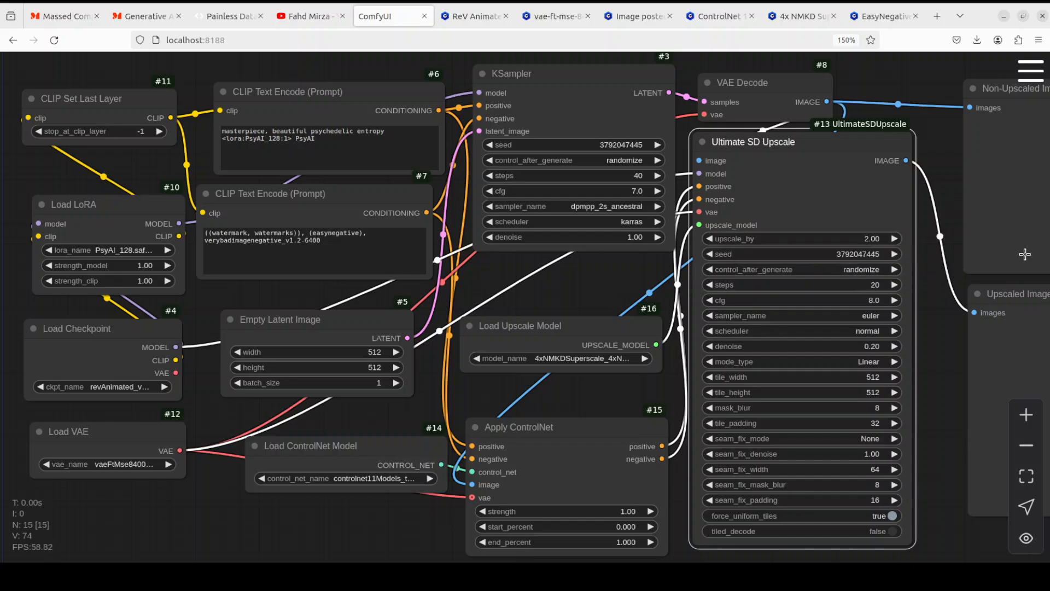
- Set Ultimate SD Upscale to steps 40, cfg 7, dpmpp_2s_ancestral, karras and denoise 1.00, with control_after_generate fixed there and in the KSampler
{"action": "left_click", "coordinate": [823, 285]}
{"action": "type", "text": "40"}
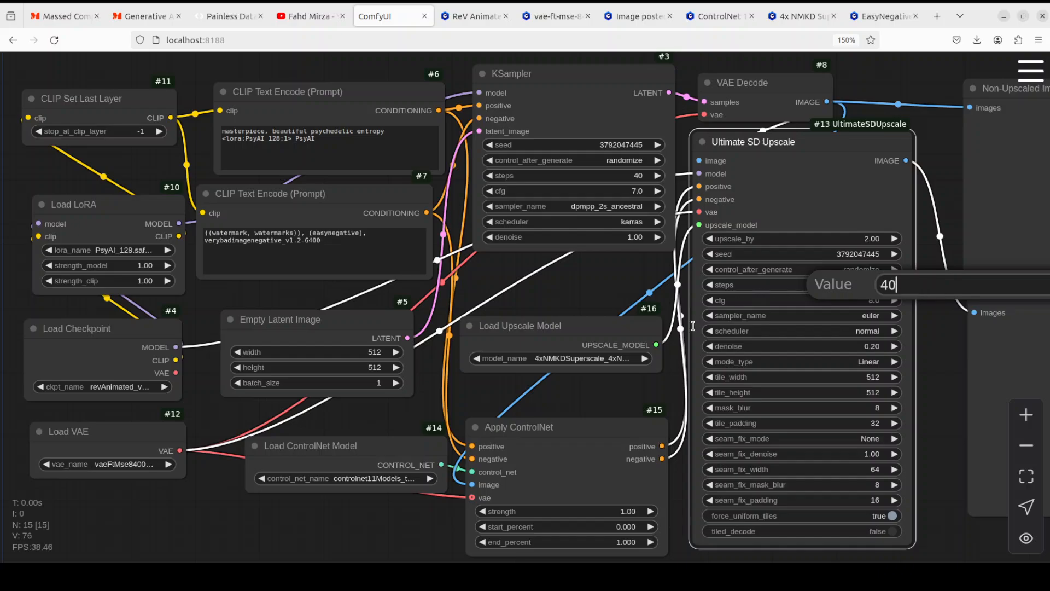
{"action": "left_click_drag", "start_coordinate": [942, 375], "coordinate": [773, 337]}
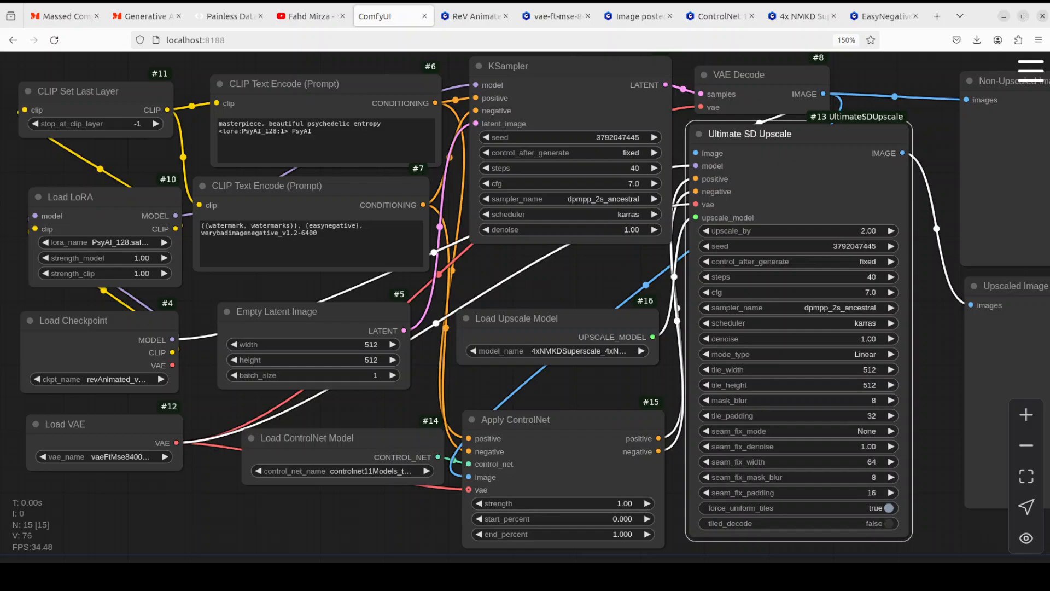
- Show the queue controls again and queue the workflow to generate the non-upscaled and upscaled images
{"action": "left_click", "coordinate": [1031, 73]}
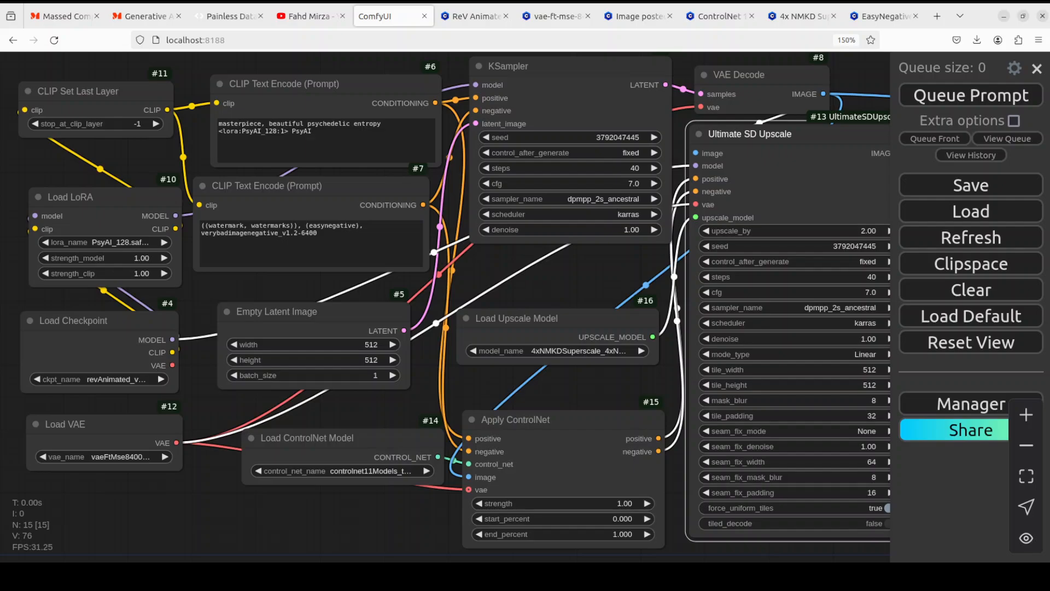
{"action": "key", "text": "ctrl+Return"}
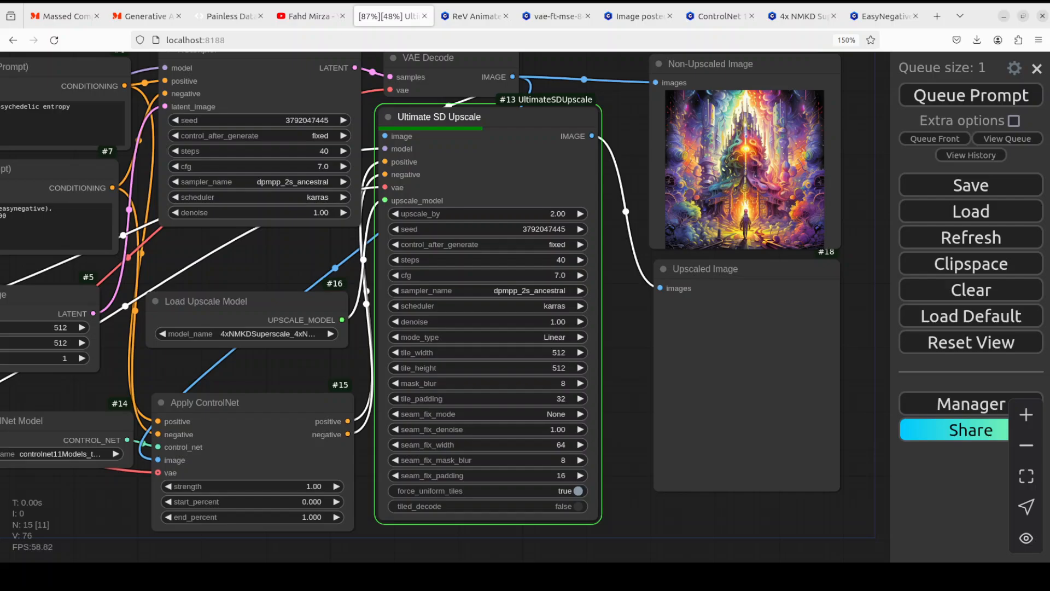
{"action": "left_click", "coordinate": [230, 16]}
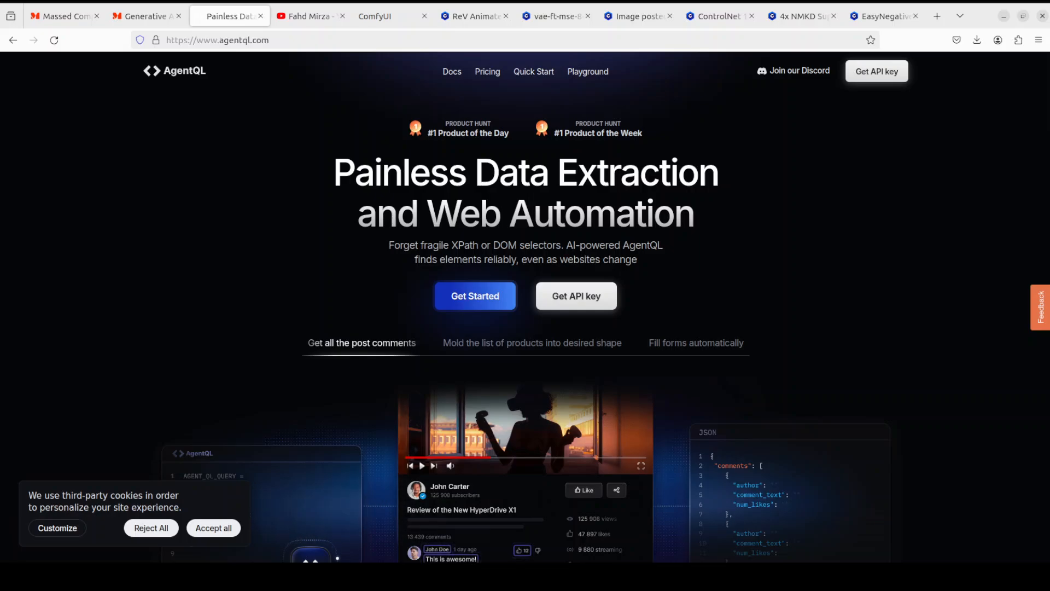
{"action": "key", "text": "ctrl+5"}
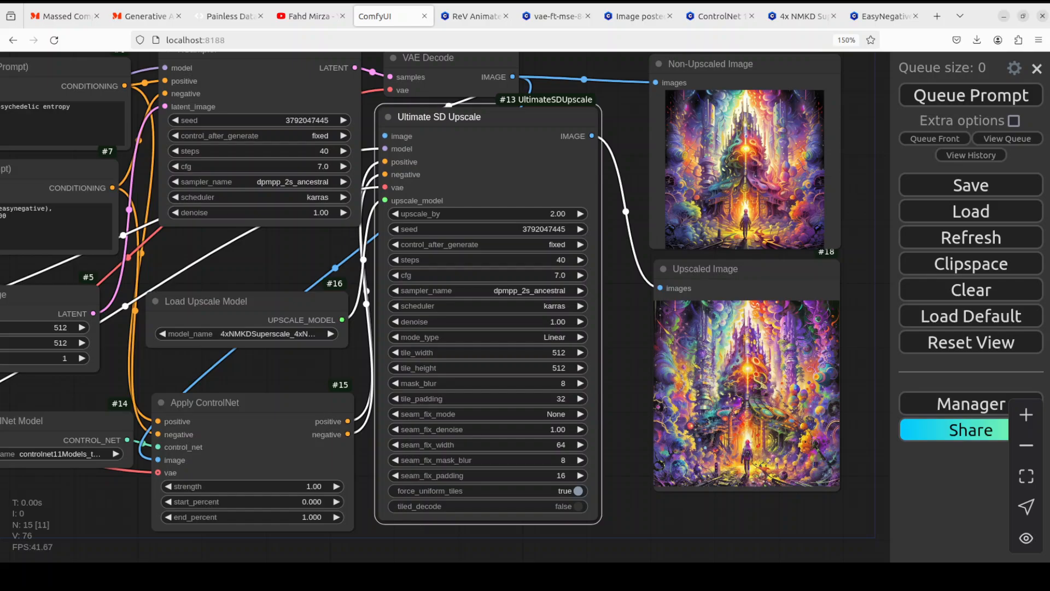
- Place the Non-Upscaled Image and Upscaled Image nodes side by side and enlarge both to compare the generated images
{"action": "left_click_drag", "start_coordinate": [705, 64], "coordinate": [101, 117]}
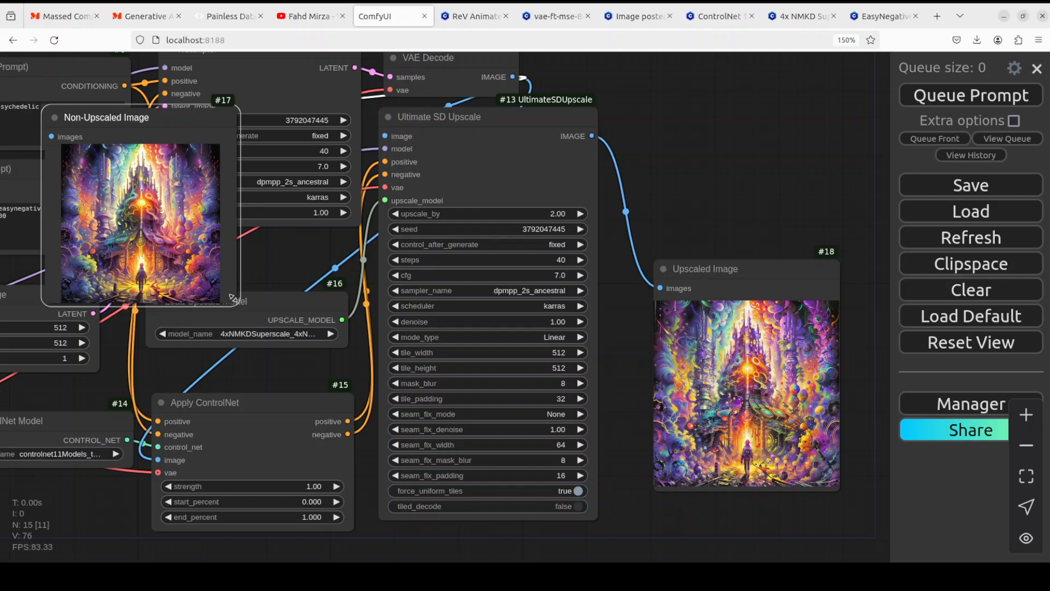
{"action": "left_click_drag", "start_coordinate": [287, 348], "coordinate": [438, 502]}
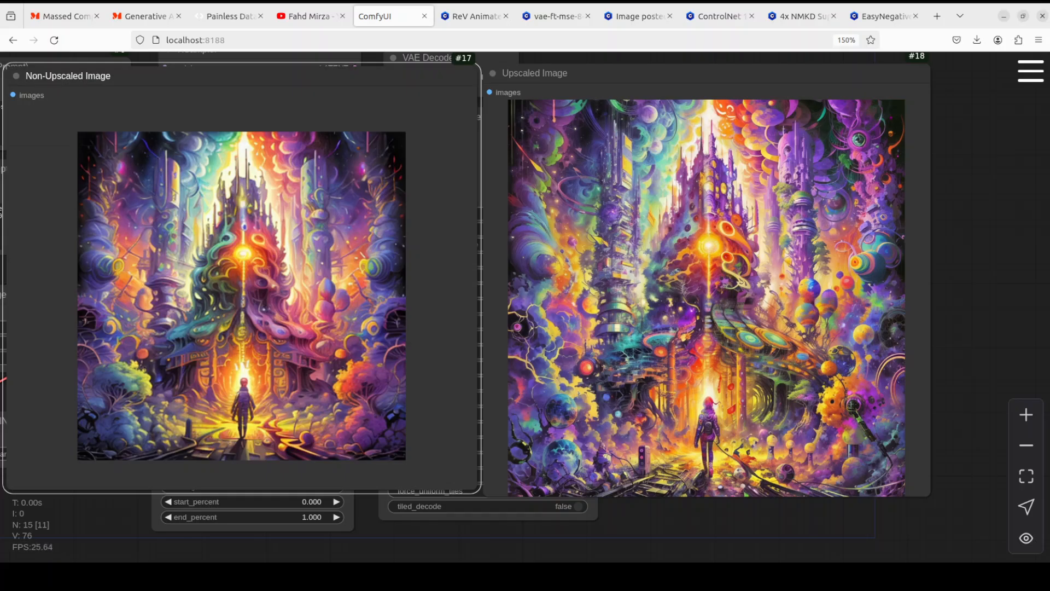
- Move the enlarged Upscaled Image and Non-Upscaled Image nodes clear of the other nodes, to the right of Ultimate SD Upscale
{"action": "left_click_drag", "start_coordinate": [856, 93], "coordinate": [955, 94]}
{"action": "left_click_drag", "start_coordinate": [476, 93], "coordinate": [573, 105]}
{"action": "left_click_drag", "start_coordinate": [660, 102], "coordinate": [929, 211]}
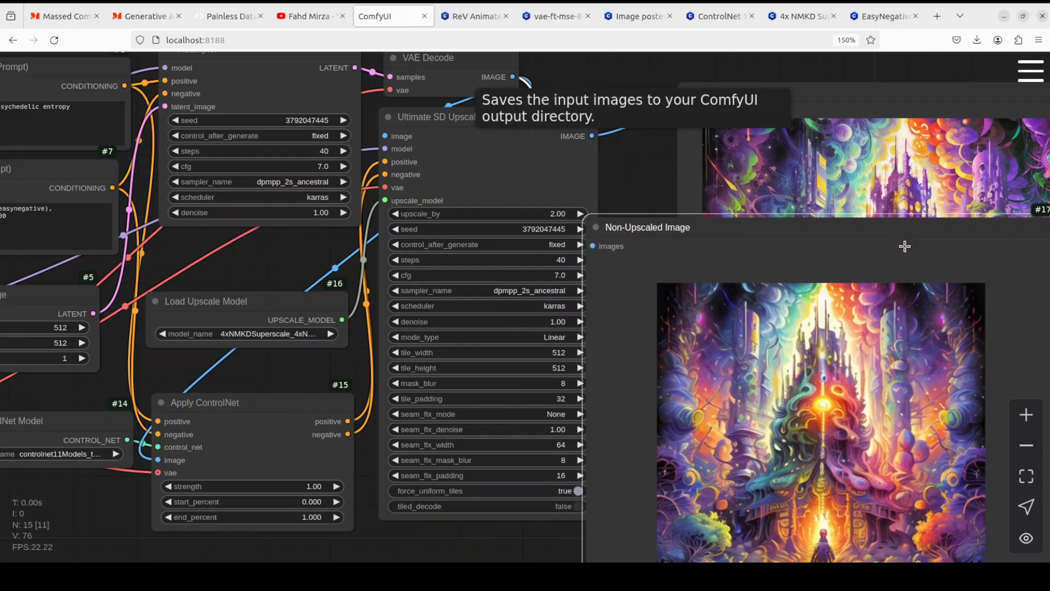
{"action": "left_click_drag", "start_coordinate": [720, 234], "coordinate": [804, 225]}
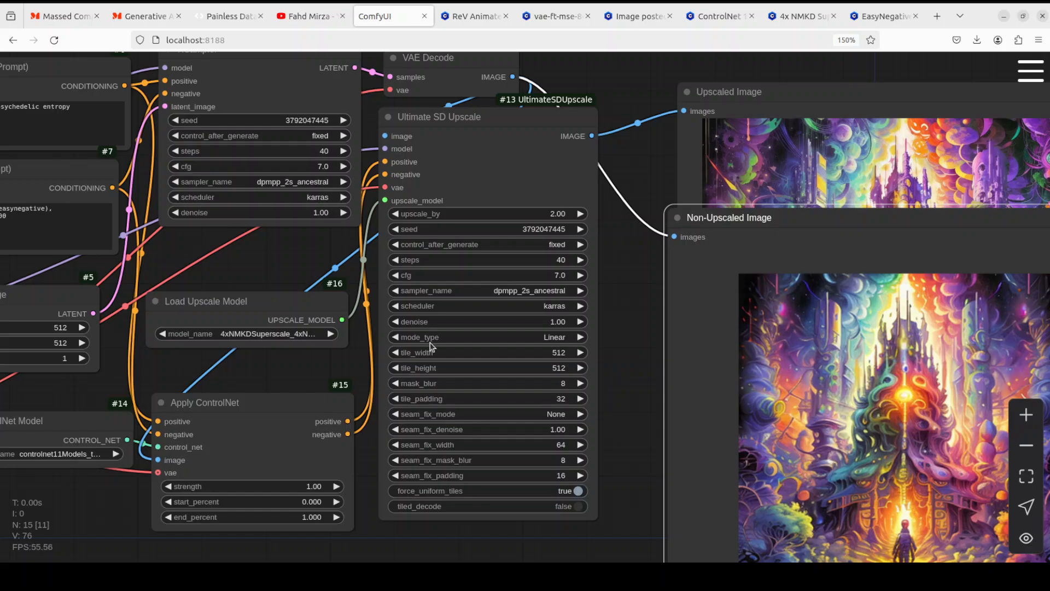
- Review the workflow from the prompt and ControlNet nodes through Ultimate SD Upscale to the output images, and view the YouTube channel's ComfyUI videos
{"action": "left_click_drag", "start_coordinate": [284, 258], "coordinate": [578, 281]}
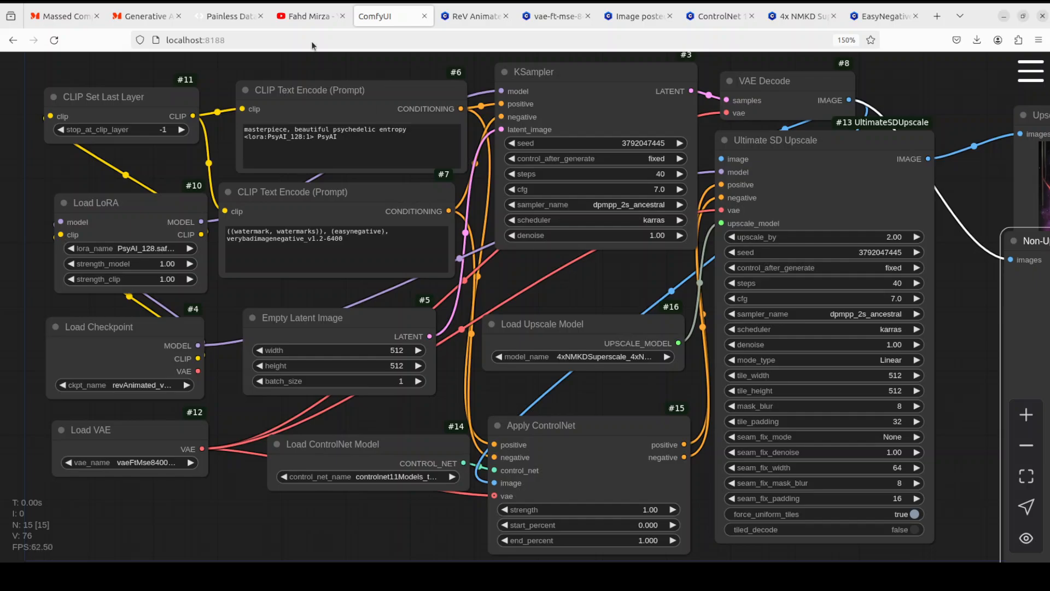
{"action": "left_click", "coordinate": [308, 17]}
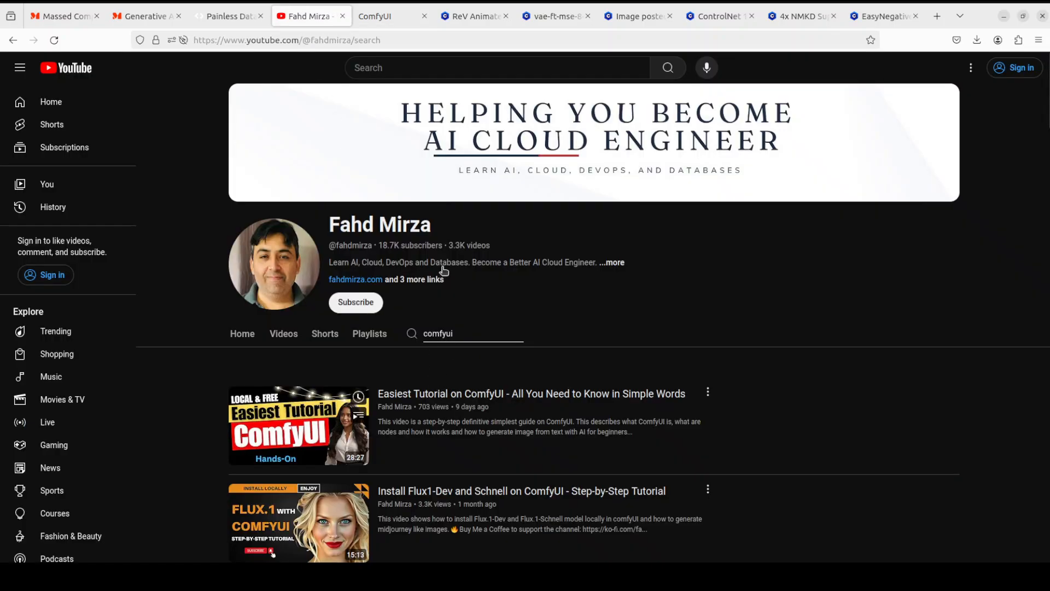
{"action": "left_click", "coordinate": [385, 17]}
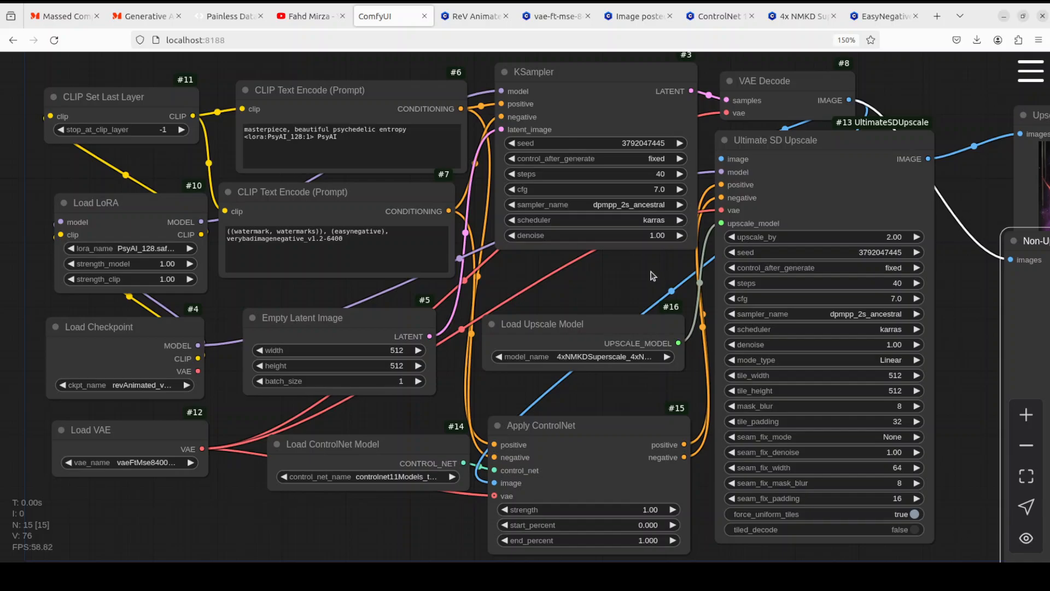
{"action": "scroll", "coordinate": [608, 268], "scroll_direction": "right", "scroll_amount": 5}
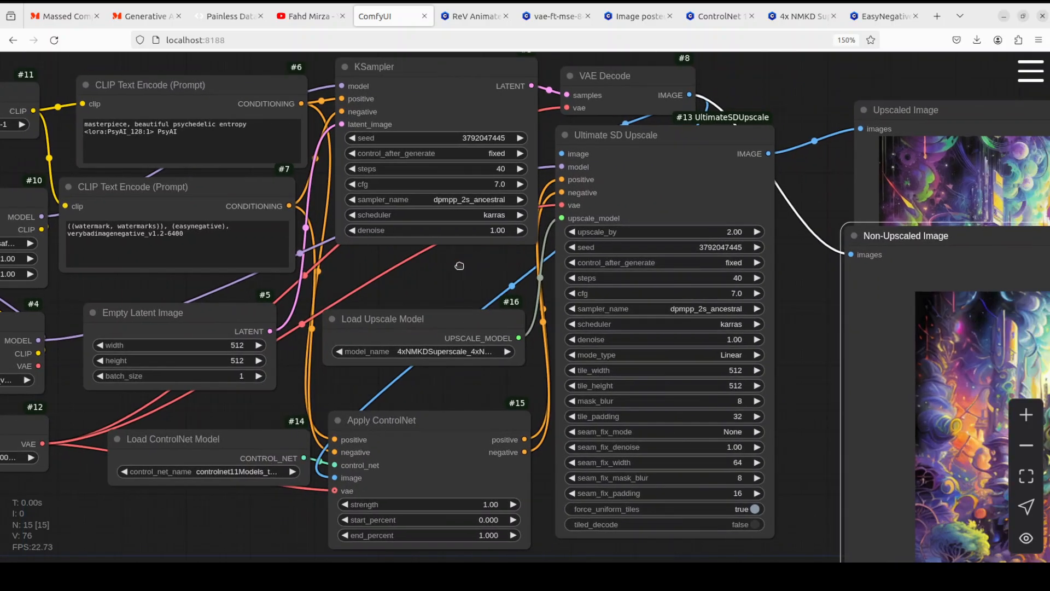
{"action": "scroll", "coordinate": [742, 286], "scroll_direction": "right", "scroll_amount": 1}
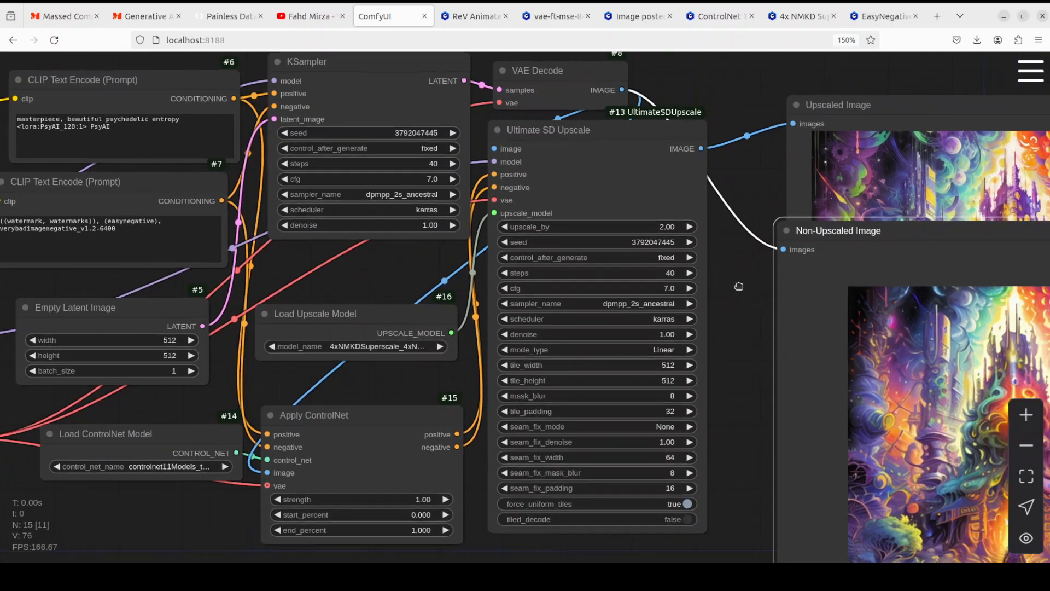
{"action": "left_click_drag", "start_coordinate": [704, 289], "coordinate": [565, 275]}
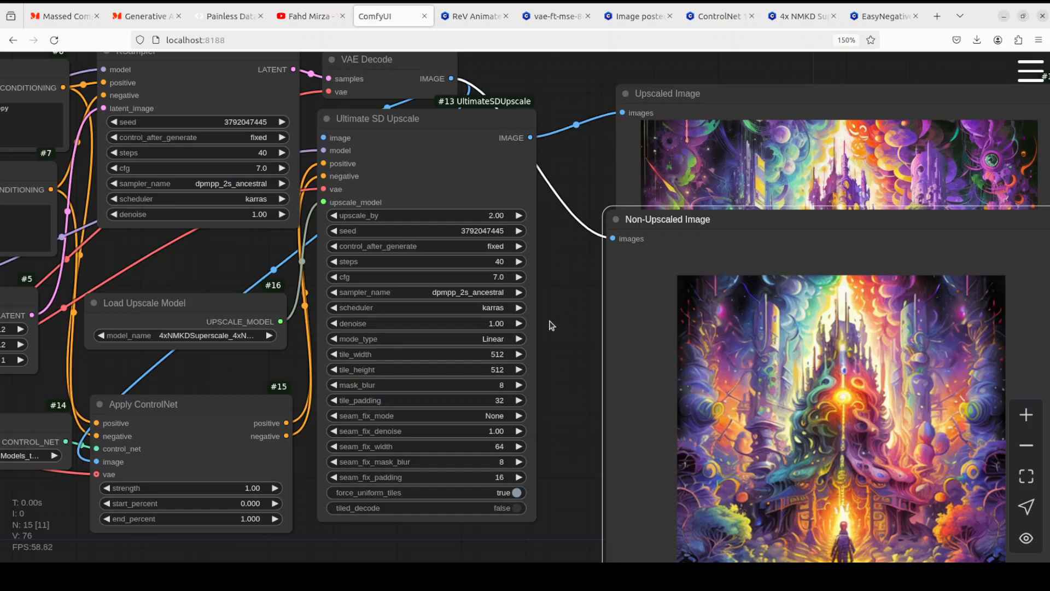
{"action": "left_click_drag", "start_coordinate": [602, 269], "coordinate": [706, 235]}
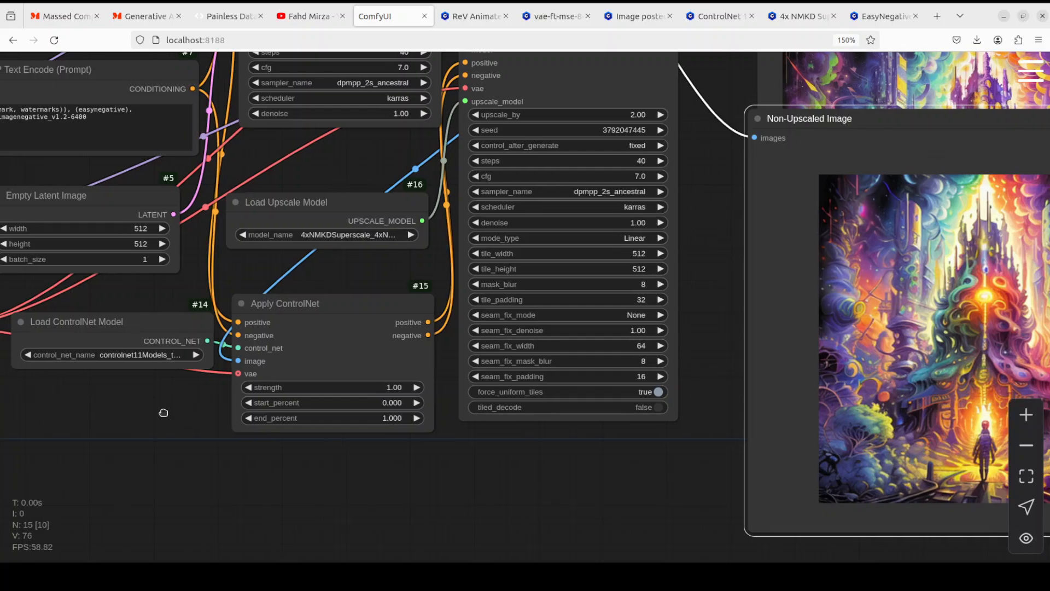
{"action": "left_click_drag", "start_coordinate": [164, 412], "coordinate": [227, 378]}
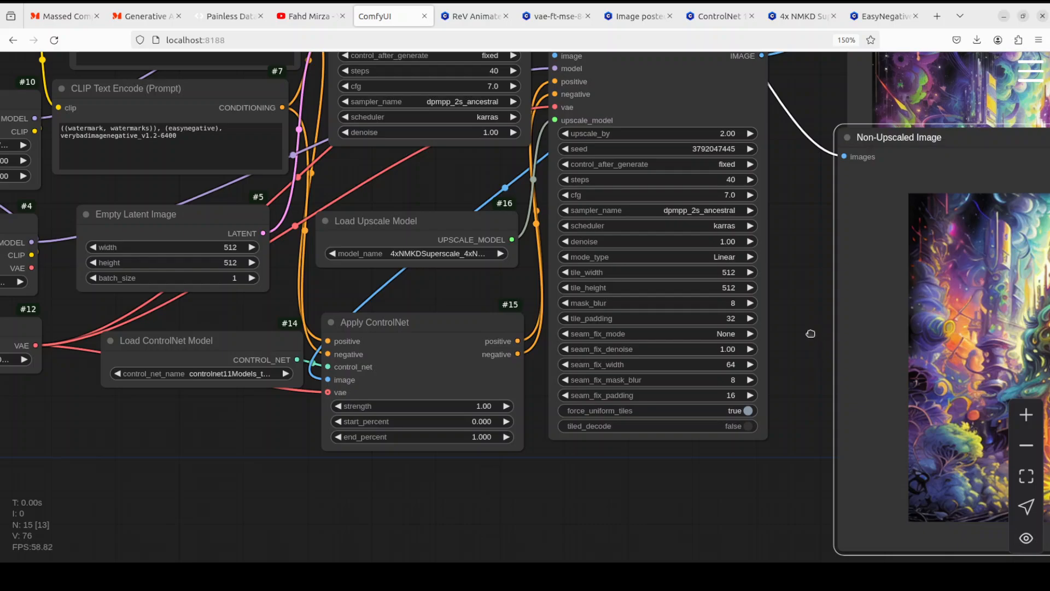
{"action": "left_click_drag", "start_coordinate": [812, 330], "coordinate": [530, 347]}
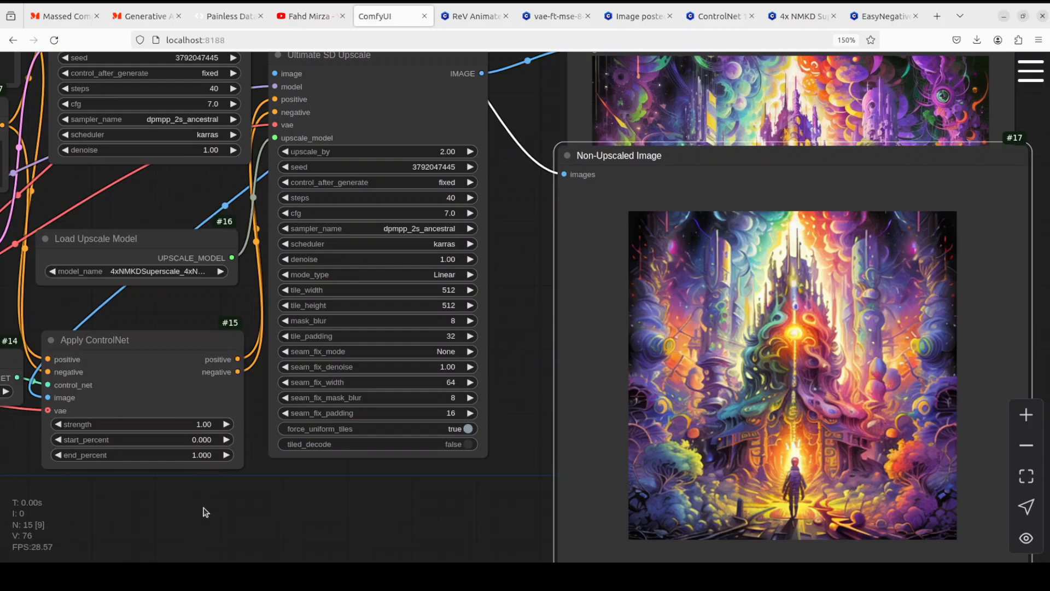
{"action": "left_click_drag", "start_coordinate": [286, 498], "coordinate": [363, 486]}
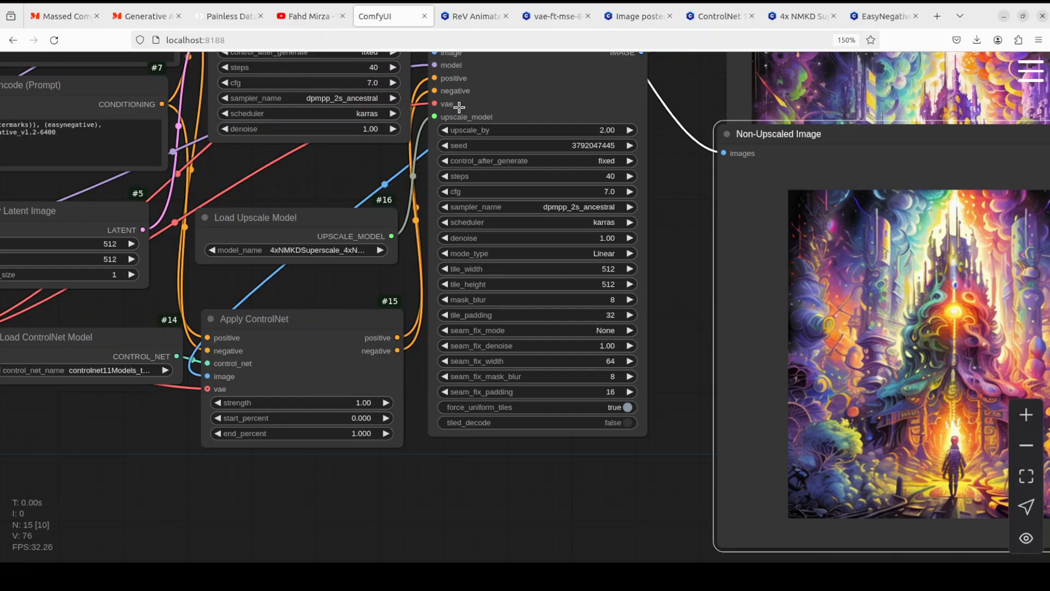
{"action": "left_click", "coordinate": [306, 16]}
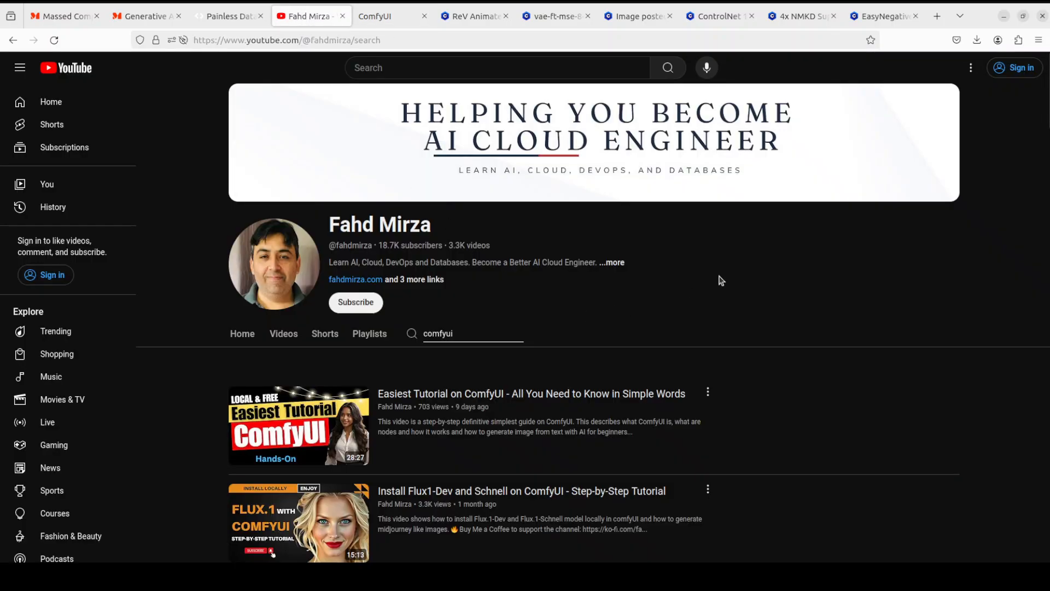